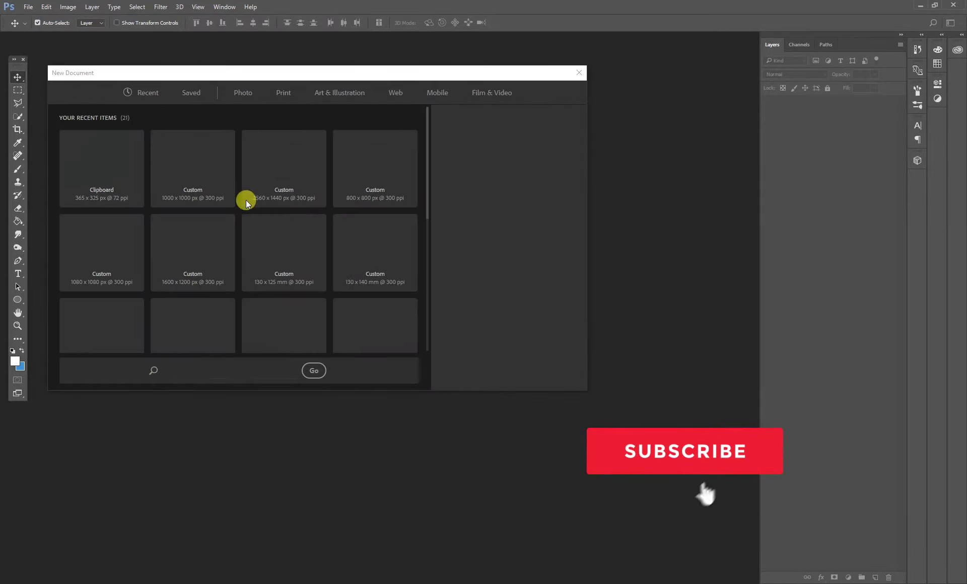
Step: Create a new 1080 × 1080 px, 300 ppi document and unlock its background as Layer 0
left_click(222, 178)
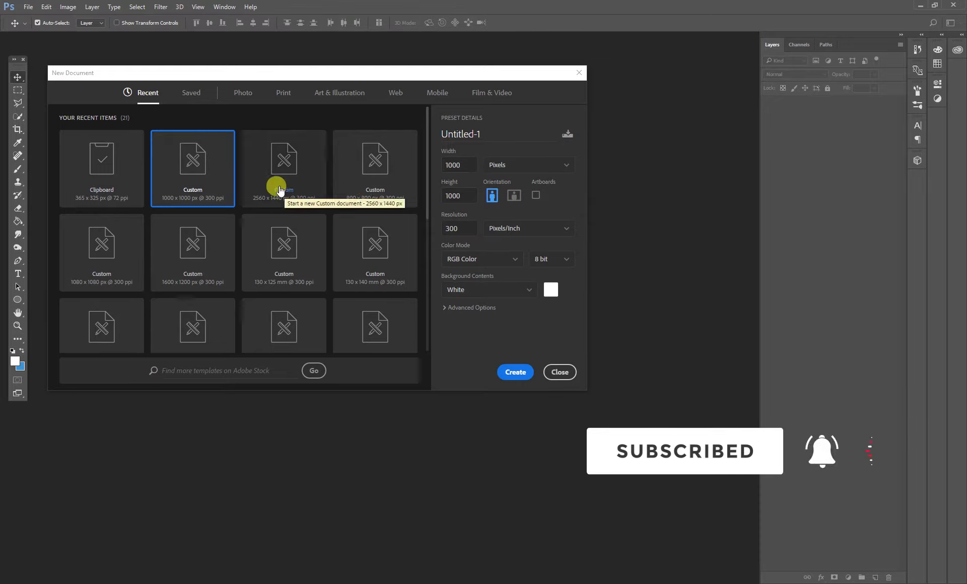
left_click(116, 253)
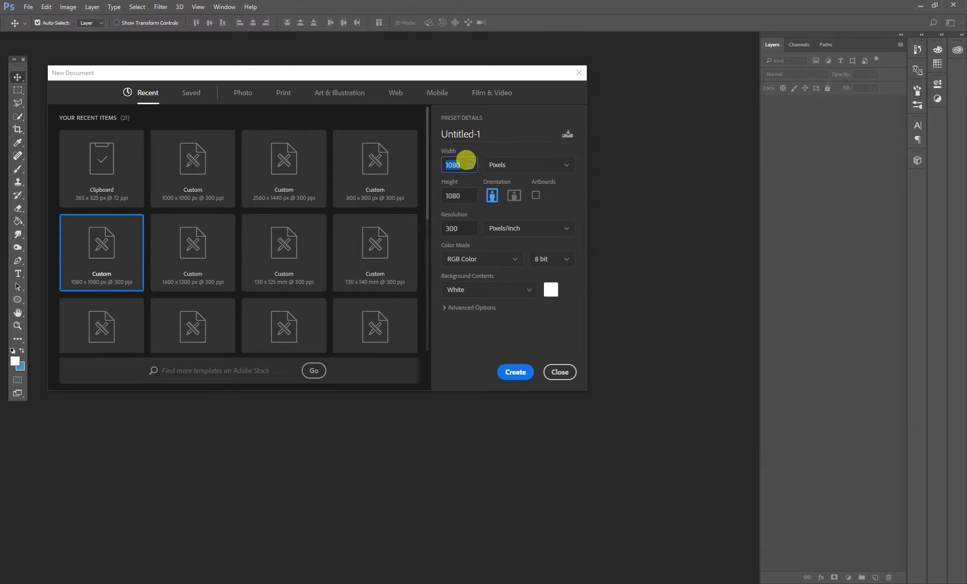
left_click(463, 196)
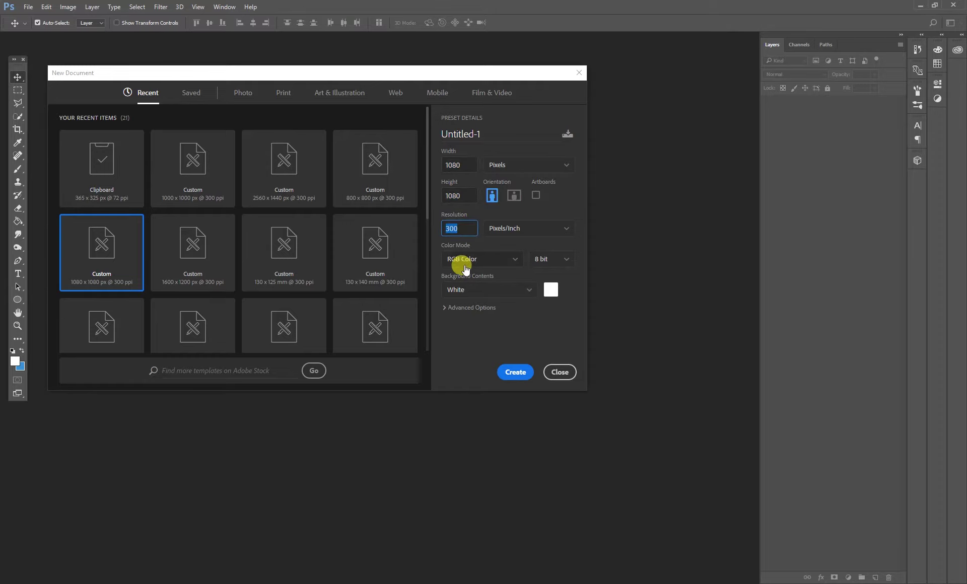
left_click(512, 375)
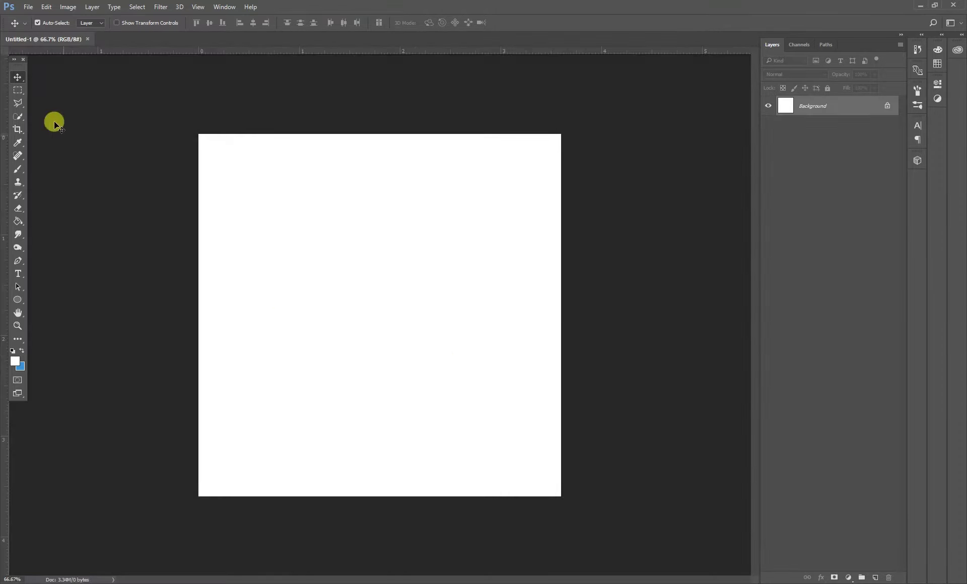
left_click(888, 106)
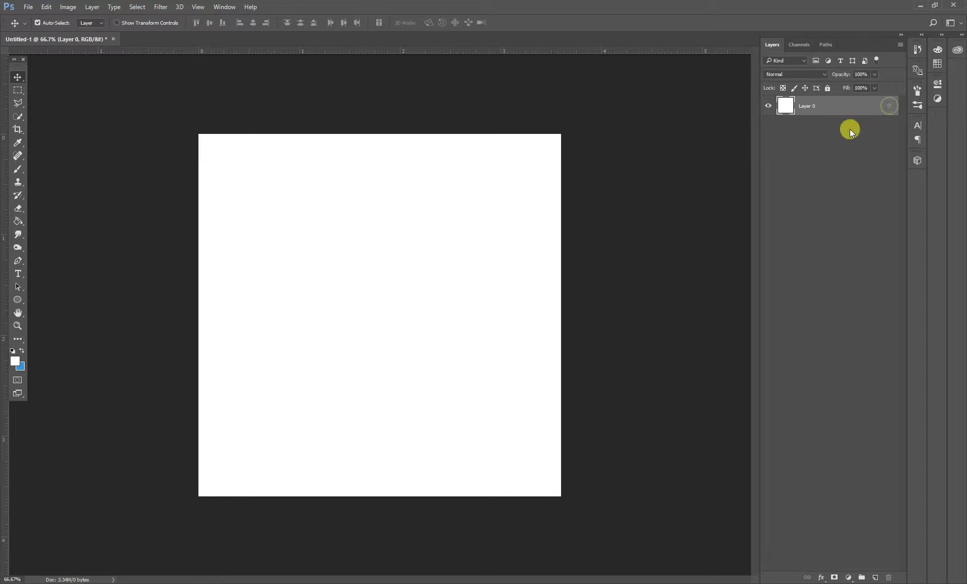
Step: Drag the countryside sky-and-field photo from the Milk image folder onto the canvas
left_click(140, 104)
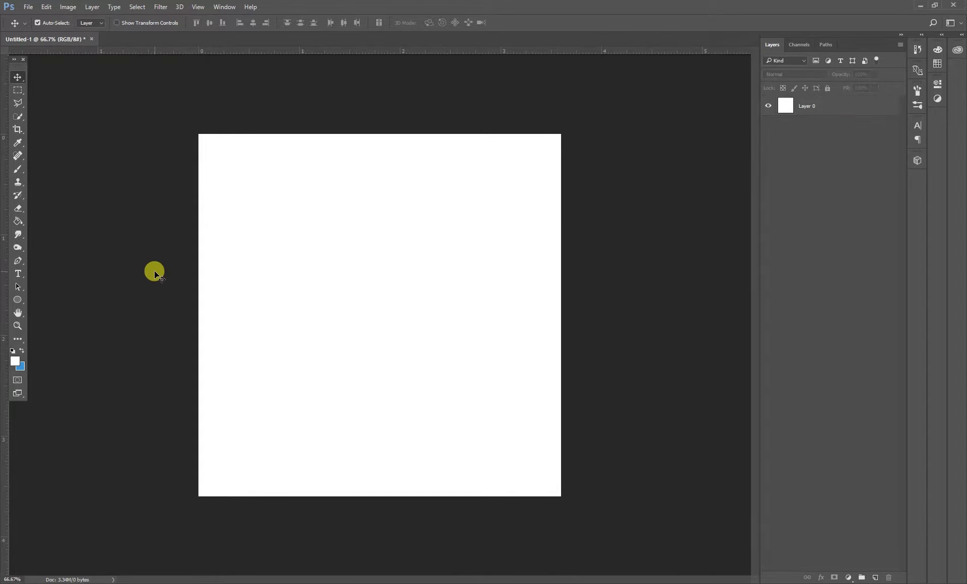
key("alt+Tab")
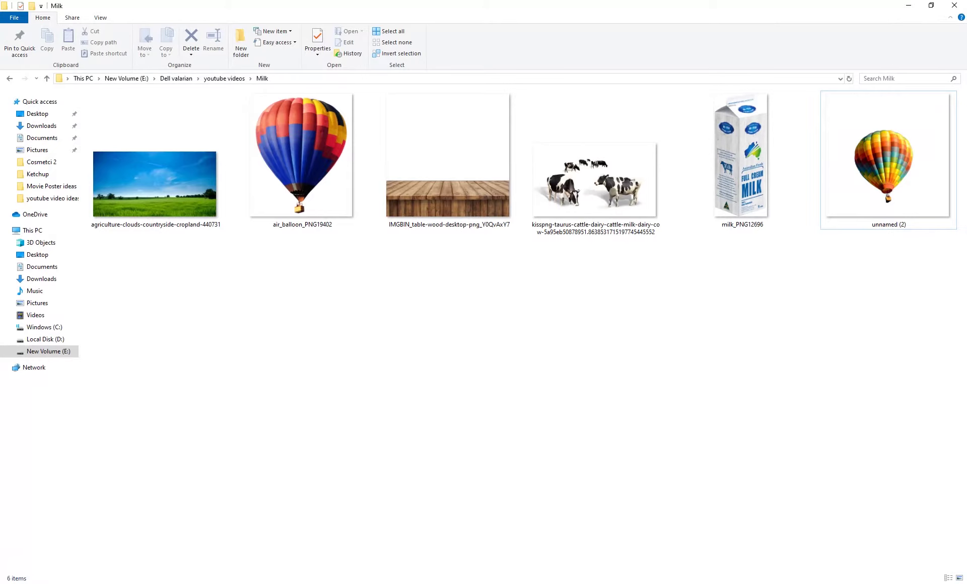
mouse_move(133, 162)
left_mouse_down()
mouse_move(250, 449)
mouse_move(443, 369)
left_mouse_up()
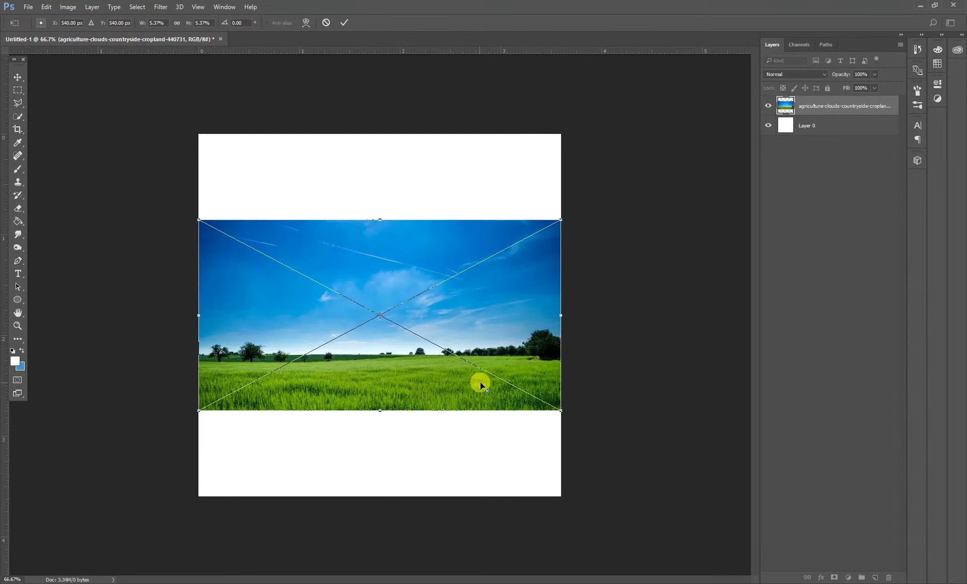
Step: Enlarge the field photo and position it centred across the top of the canvas
left_click_drag(560, 409, 653, 445)
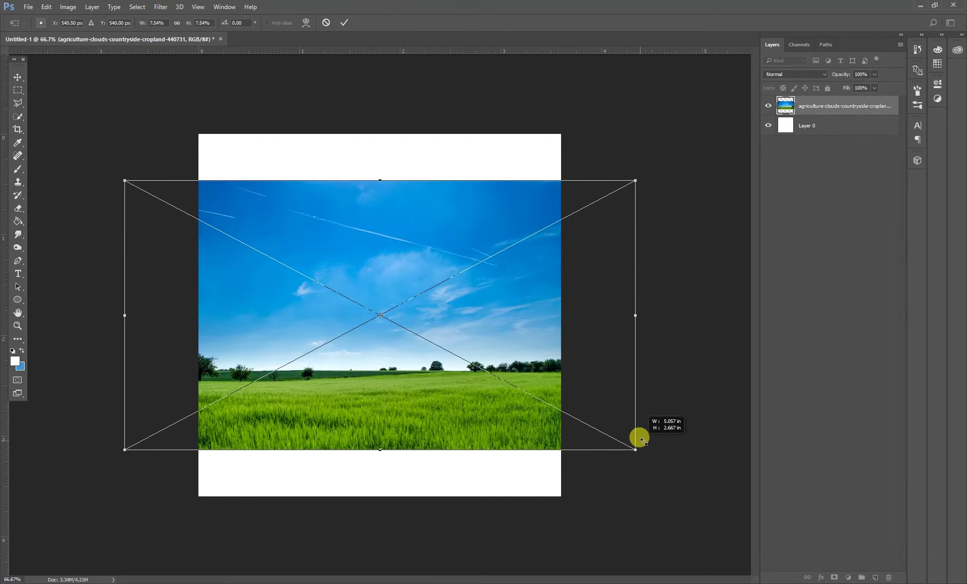
left_click_drag(529, 379, 527, 341)
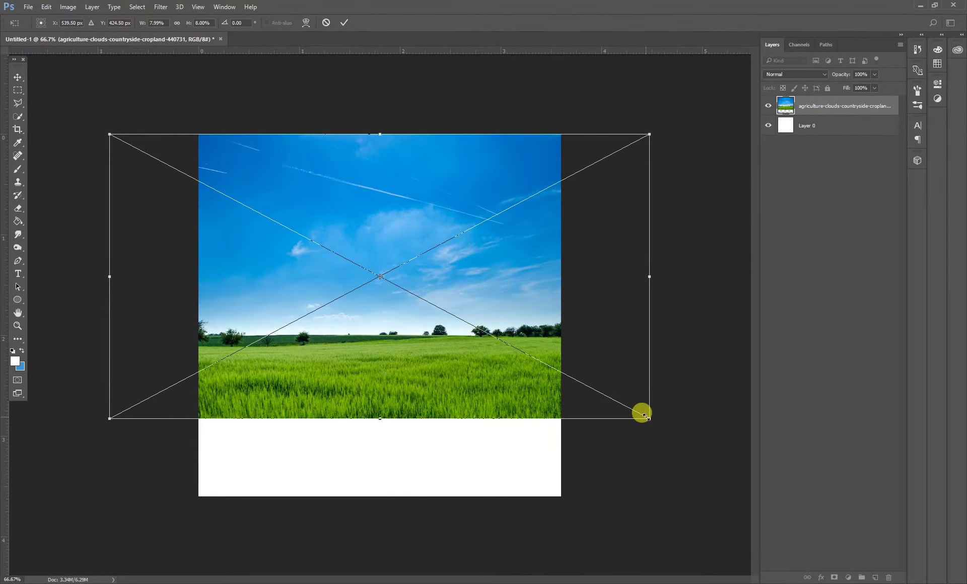
left_click_drag(649, 418, 672, 423)
left_click_drag(561, 360, 566, 373)
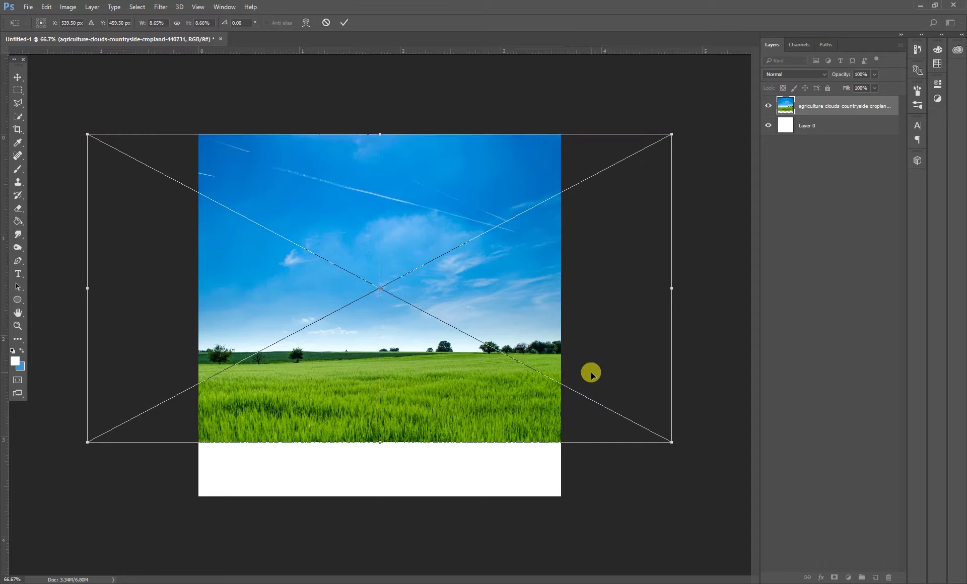
key("Return")
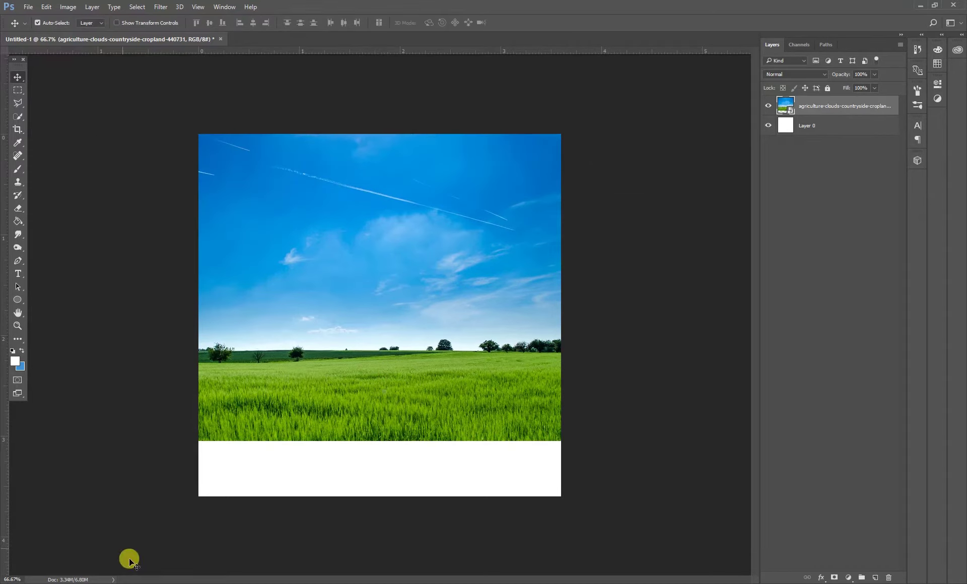
Step: Place the wooden table image along the bottom of the canvas
key("alt+Tab")
left_click_drag(431, 179, 303, 492)
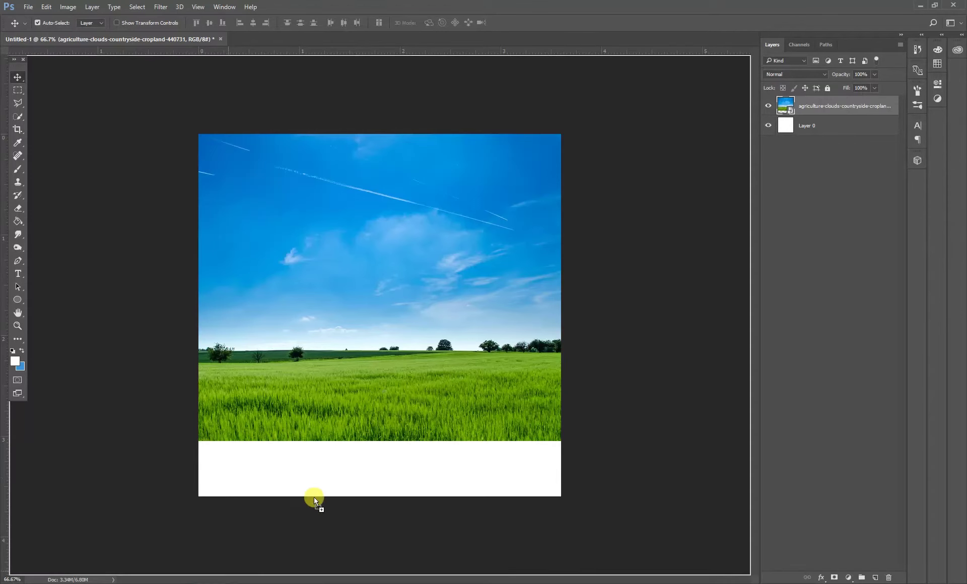
left_click_drag(304, 492, 350, 475)
left_click_drag(449, 431, 454, 478)
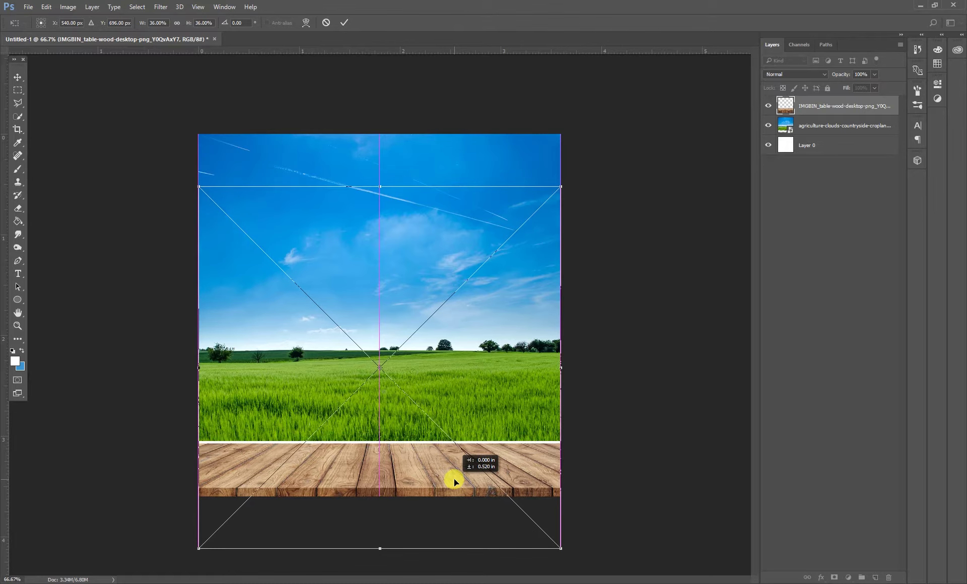
key("Return")
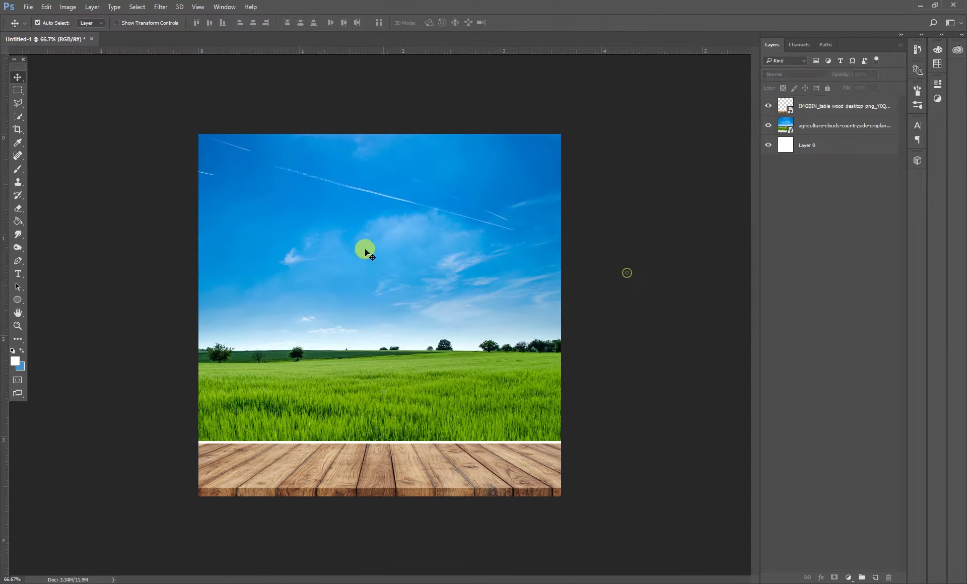
left_click(364, 248)
Step: Rasterize the field layer and content-aware fill a polygon selection over the white seam
right_click(828, 129)
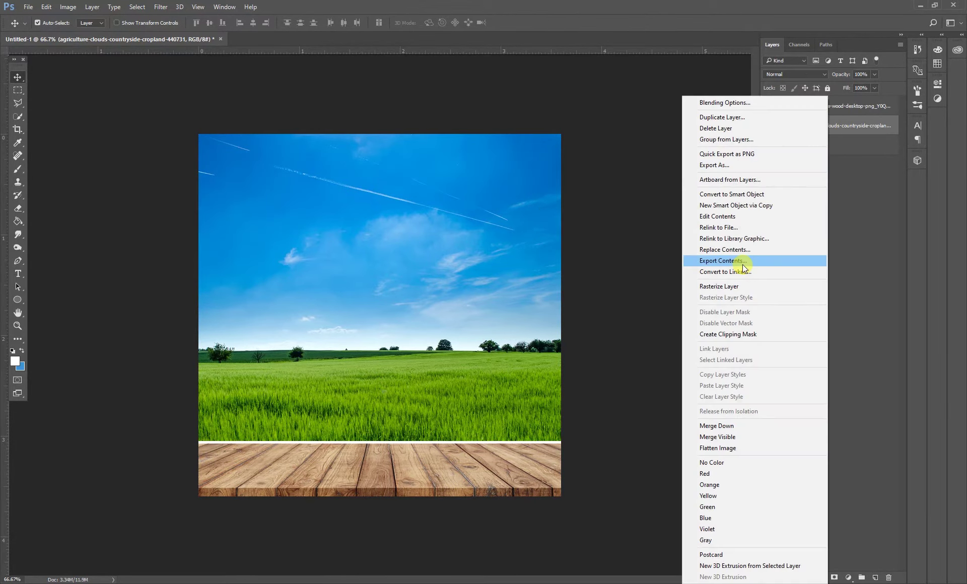
left_click(718, 285)
left_click(19, 103)
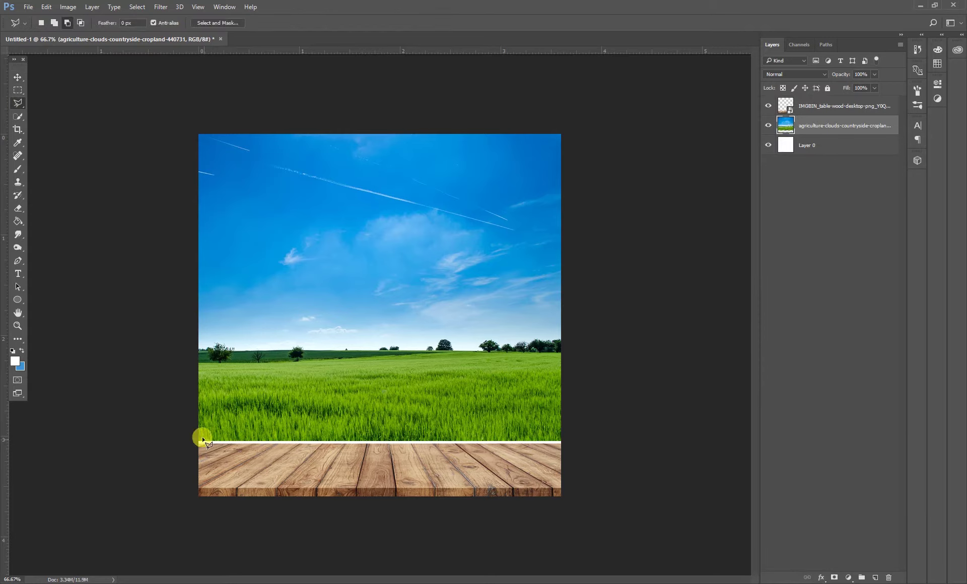
left_click(192, 436)
left_click(573, 434)
left_click(572, 457)
left_click(181, 453)
left_click(194, 436)
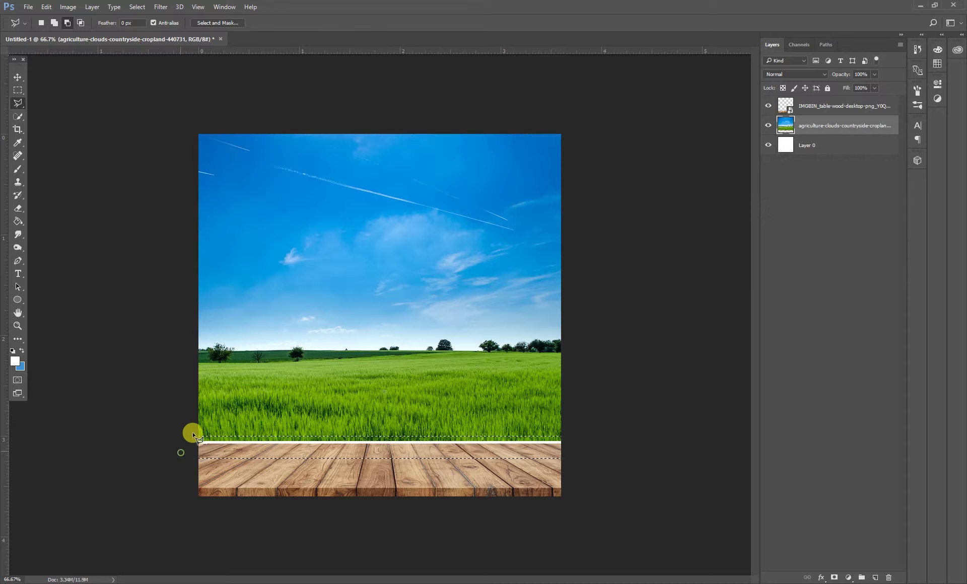
key("shift+BackSpace")
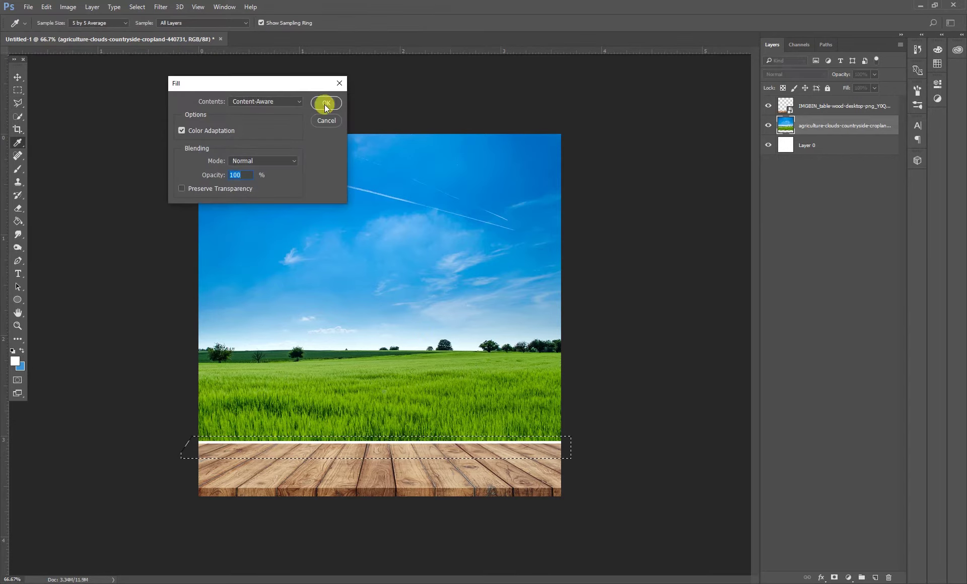
left_click(326, 105)
key("ctrl+d")
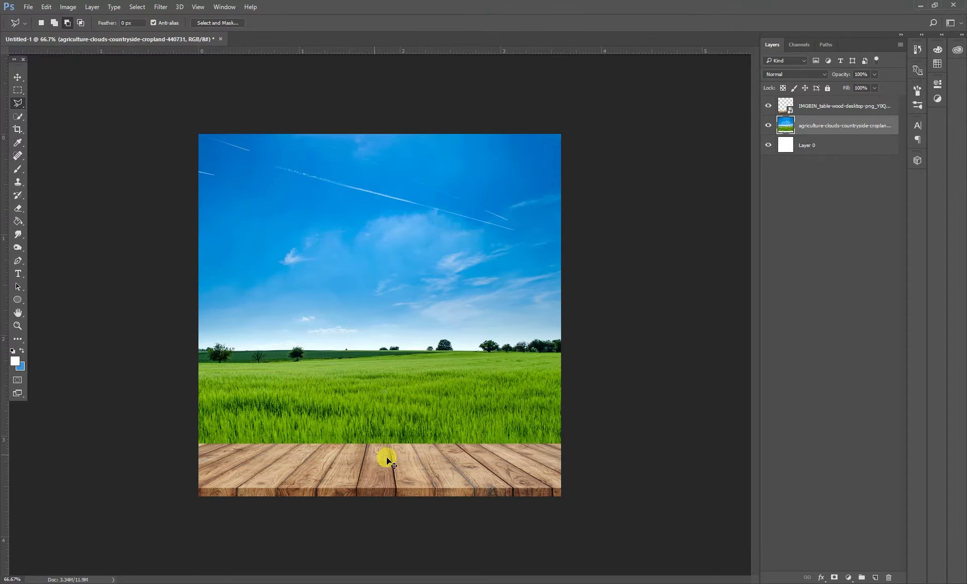
Step: Inspect the seam up close and delete the filled grass, restoring the white strip
scroll(421, 453, "up", 1)
scroll(425, 460, "up", 1)
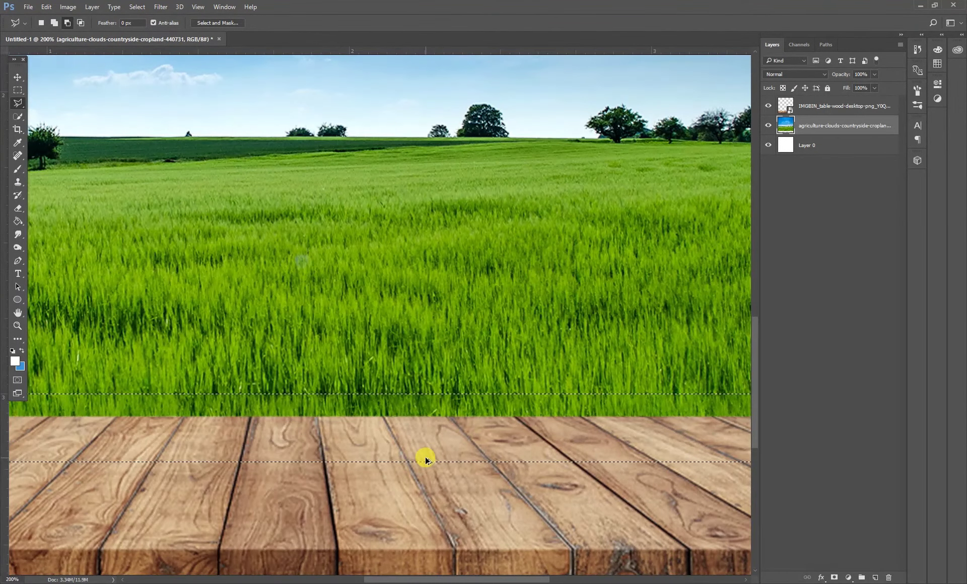
scroll(285, 427, "down", 1)
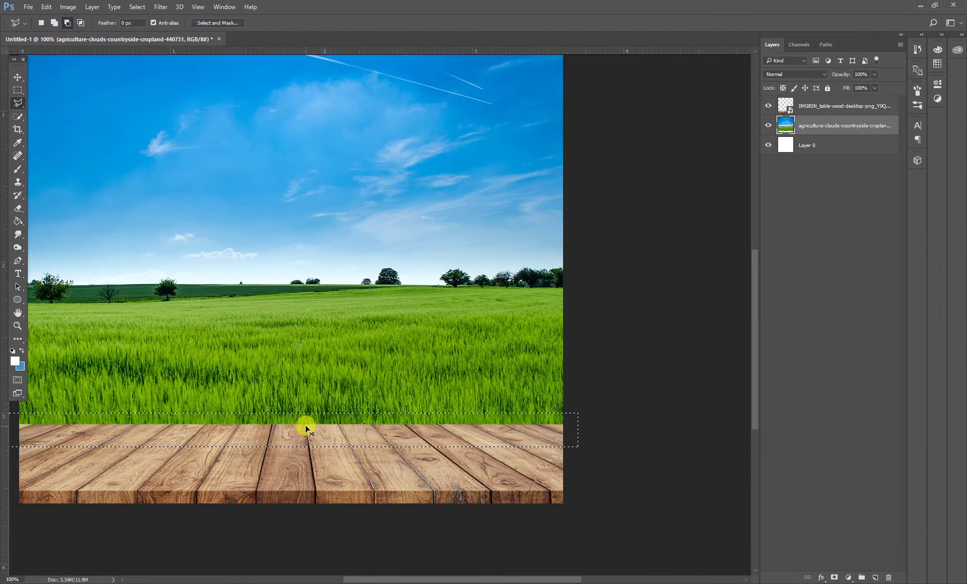
key("ctrl+d")
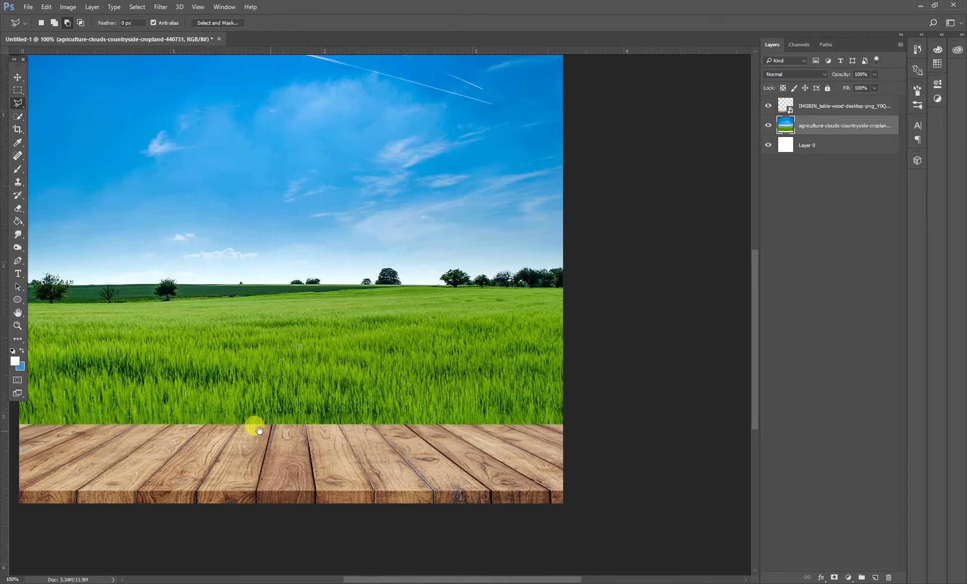
left_click_drag(253, 426, 412, 414)
left_click(422, 409, "ctrl")
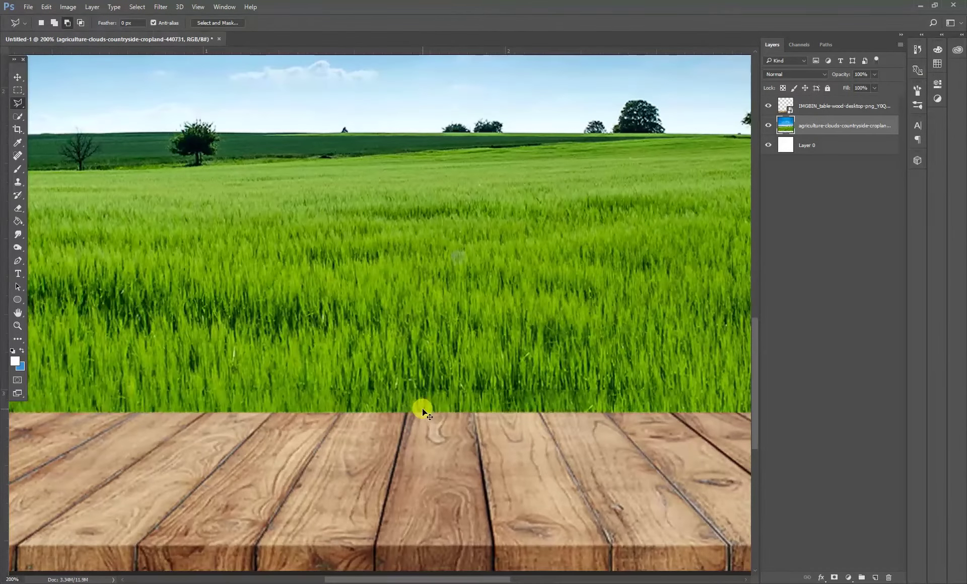
key("Delete")
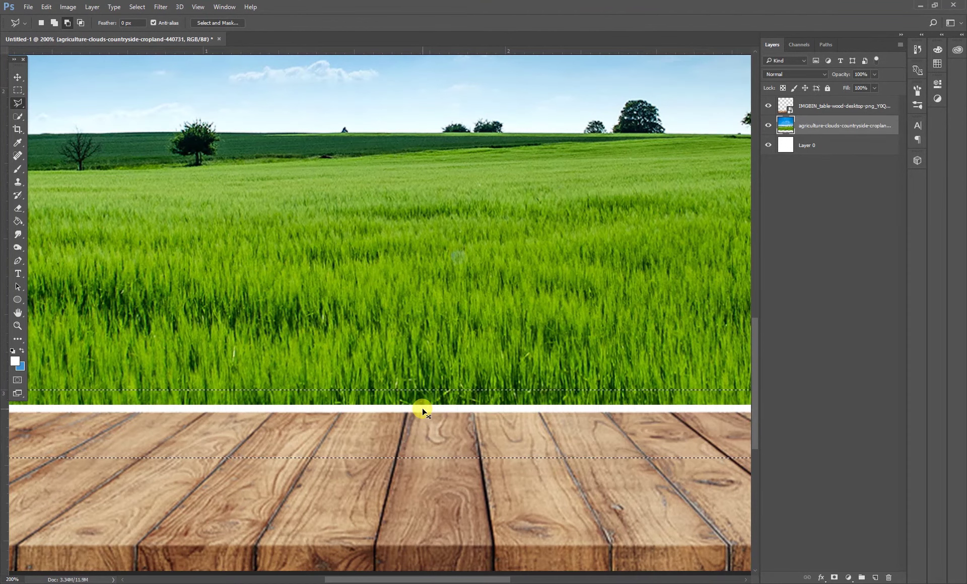
left_click(366, 417, "alt")
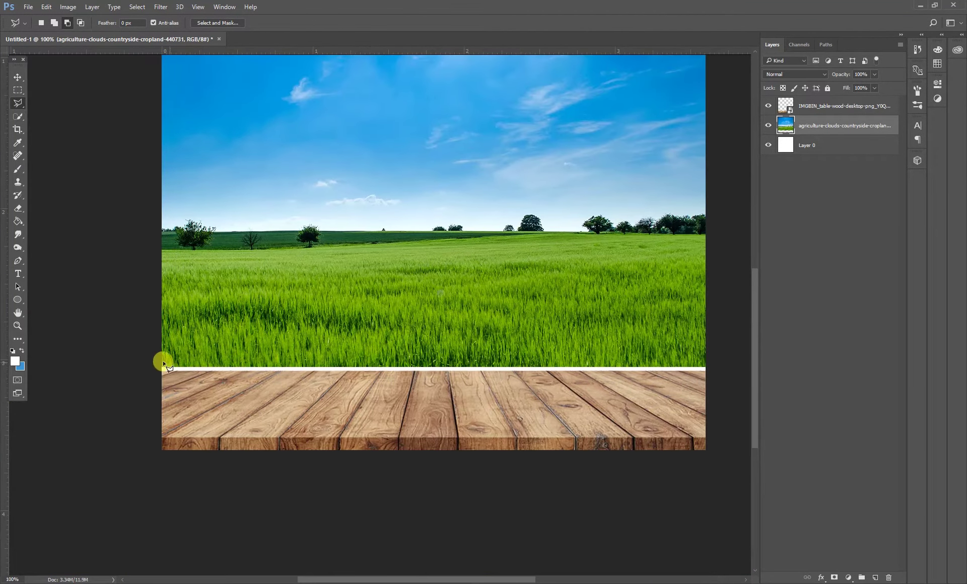
Step: Reselect the white strip between field and table and fill it with Content-Aware grass
left_click(159, 366)
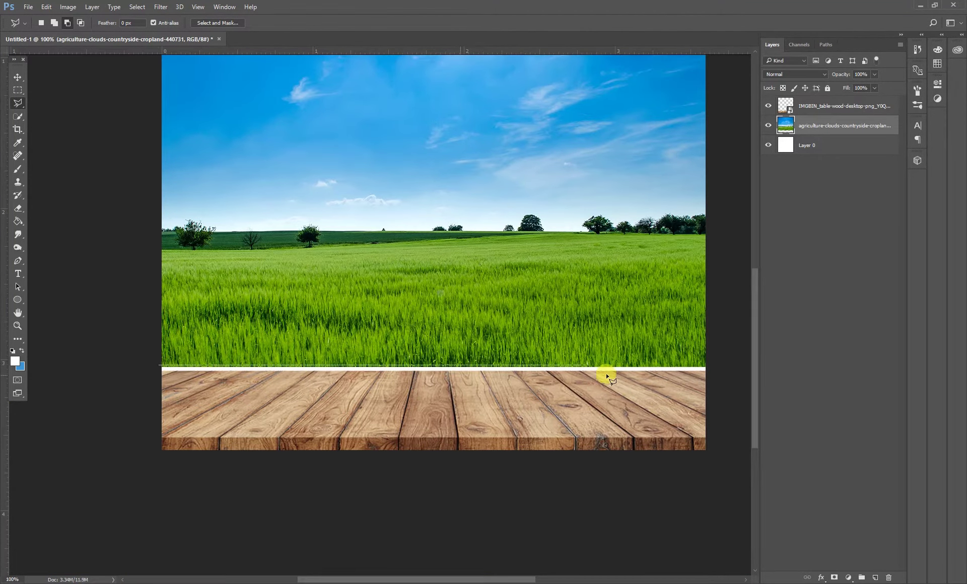
left_click(711, 374)
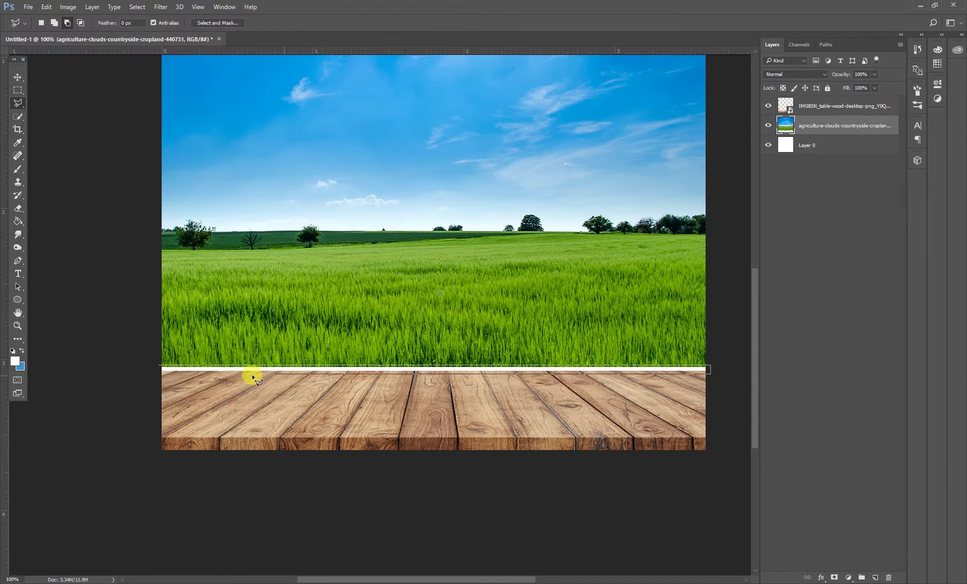
double_click(150, 371)
left_click(323, 345)
left_click(323, 345)
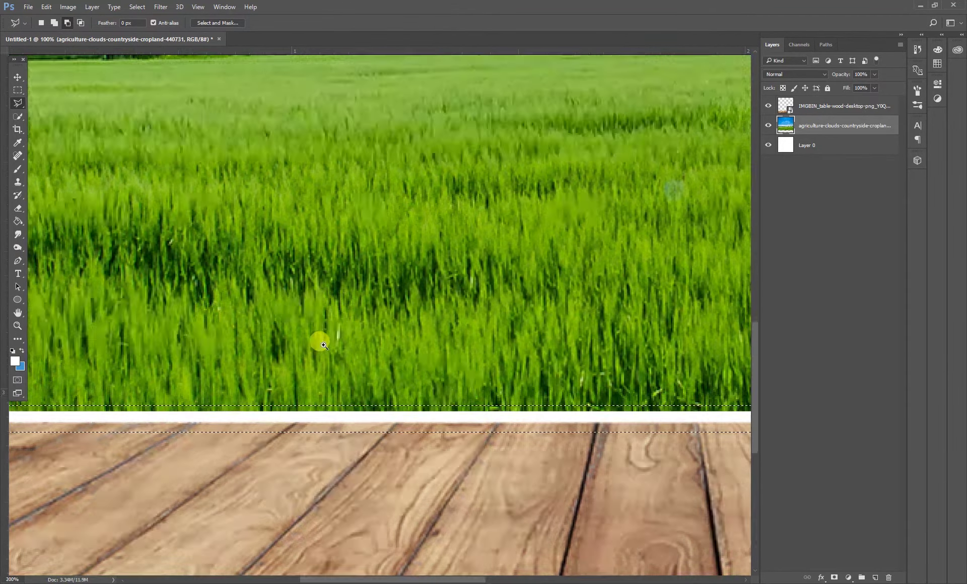
left_click(46, 7)
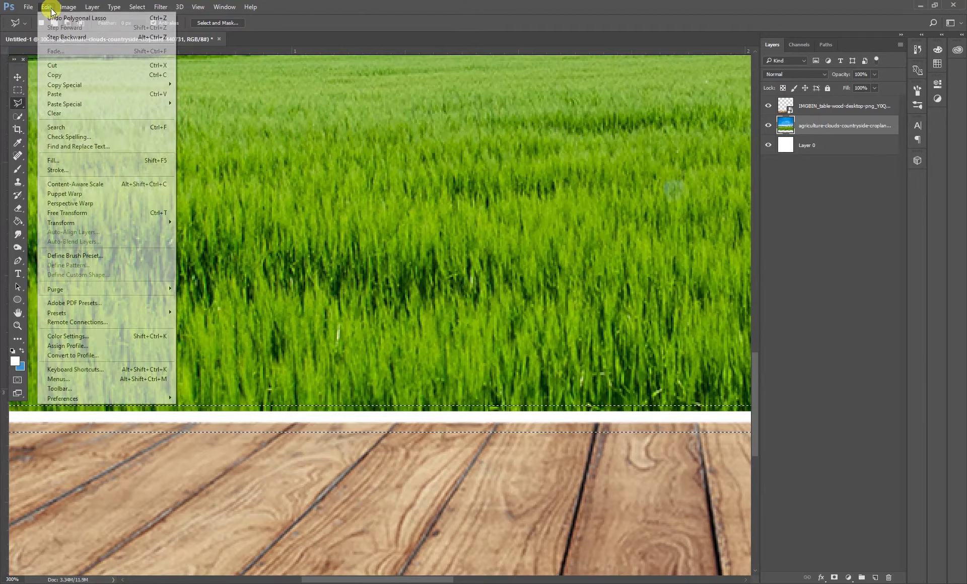
left_click(61, 155)
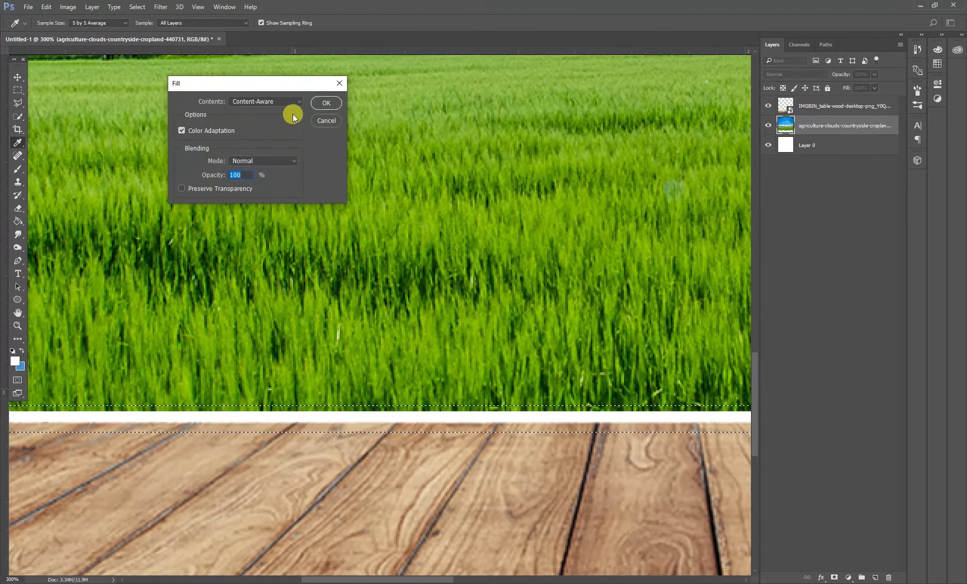
left_click(326, 103)
key("ctrl+d")
Step: Zoom out to fit the canvas and select the milk carton image in the Milk folder
left_click(460, 393, "ctrl+alt")
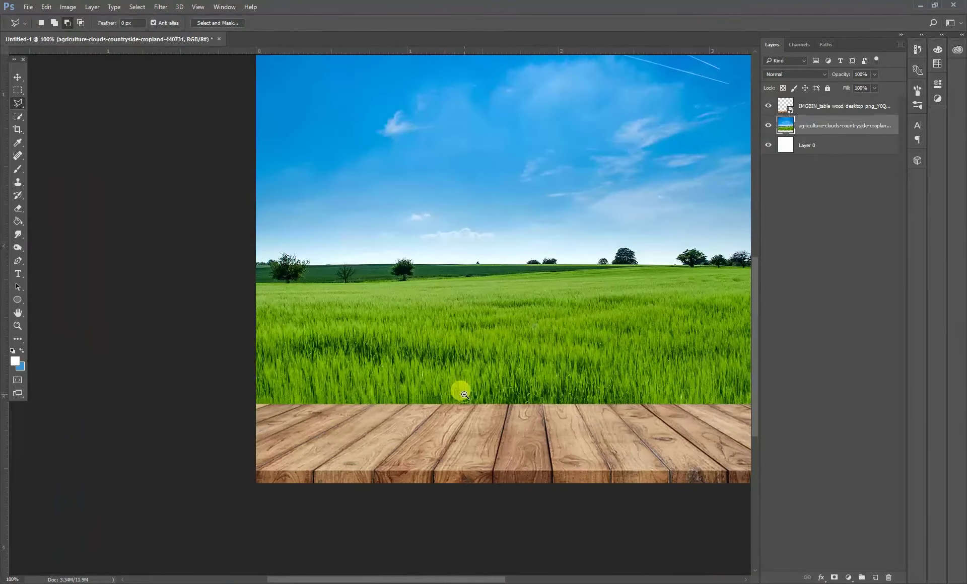
left_click(466, 396, "ctrl+alt")
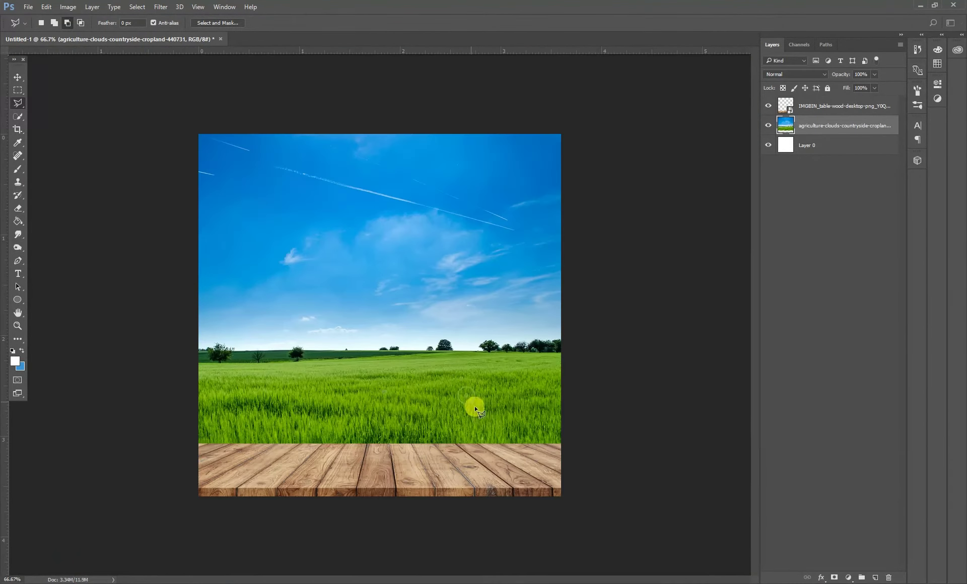
left_click(18, 77)
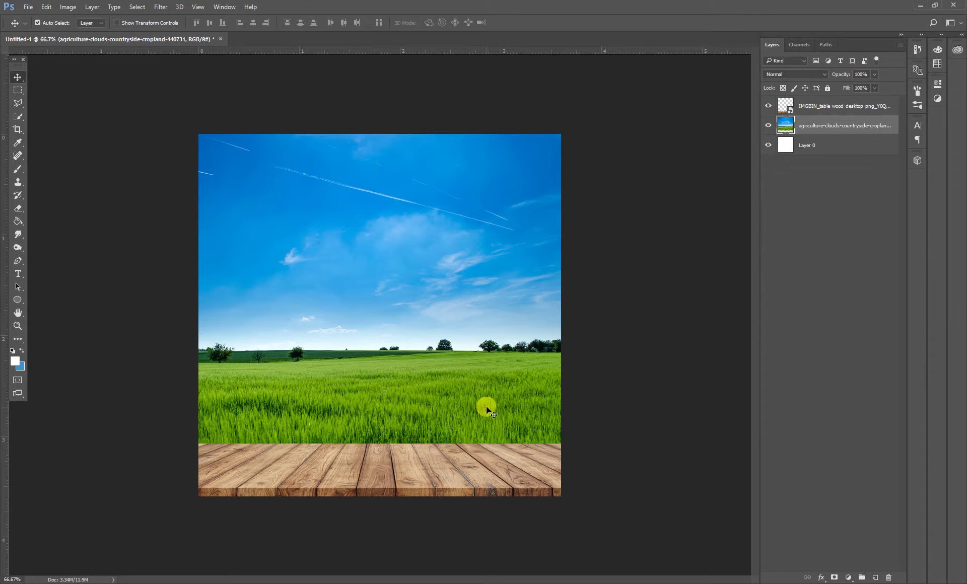
left_click(620, 377)
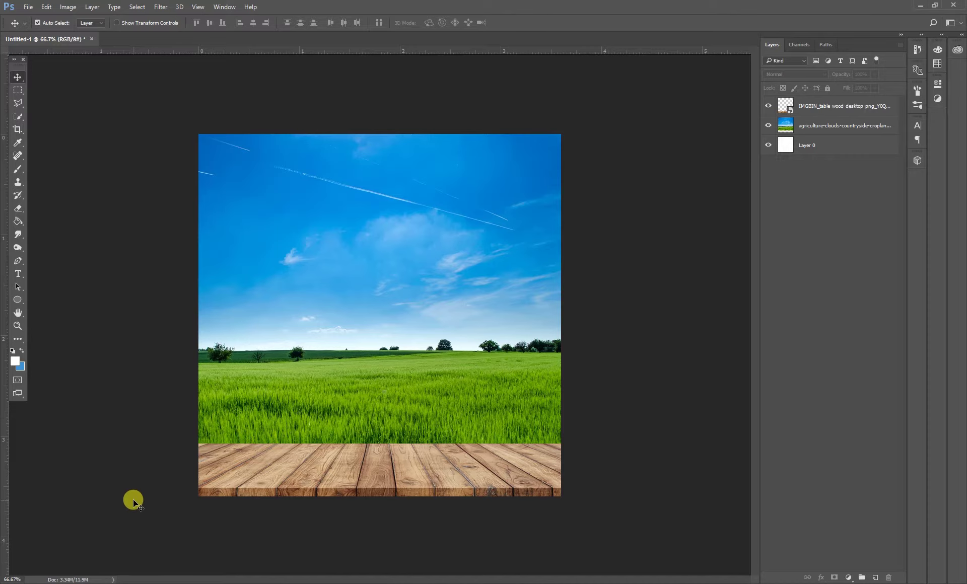
key("alt+Tab")
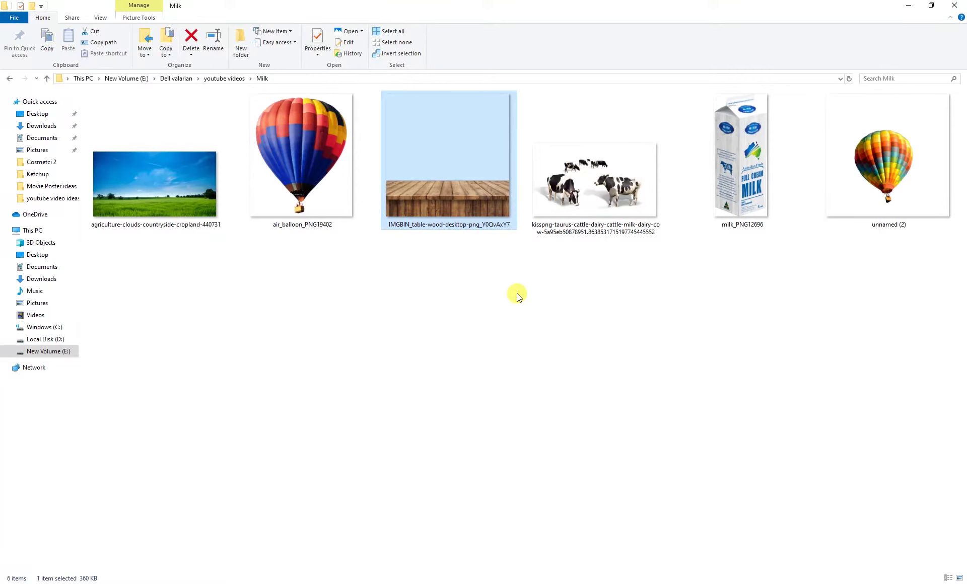
left_click(516, 293)
Step: Drag milk_PNG12696 onto the canvas, shrink it, and stand it on the wooden table
left_click(739, 132)
mouse_move(740, 128)
left_mouse_down()
mouse_move(372, 430)
mouse_move(394, 417)
left_mouse_up()
left_click_drag(451, 488, 427, 424)
left_click_drag(393, 350, 392, 399)
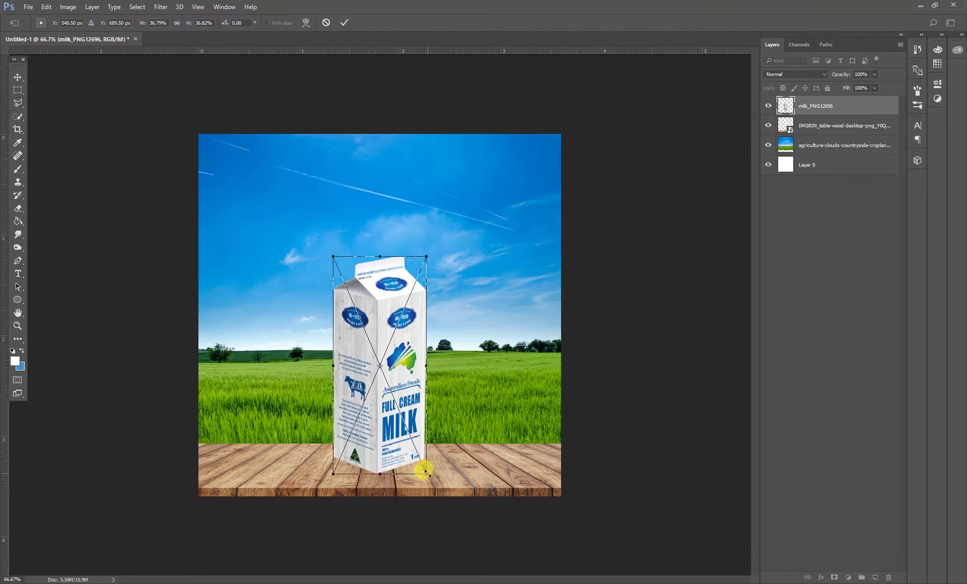
left_click_drag(426, 472, 425, 469)
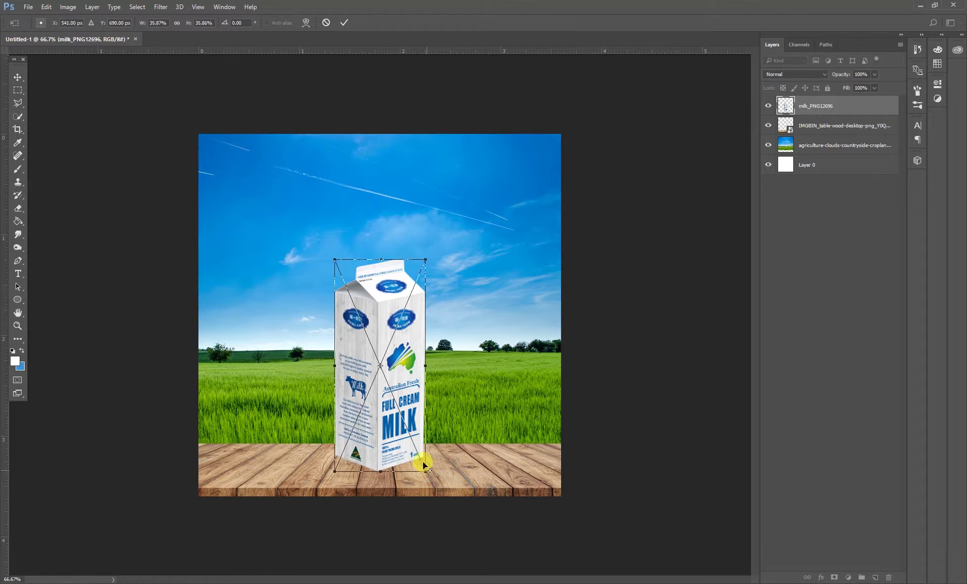
key("Return")
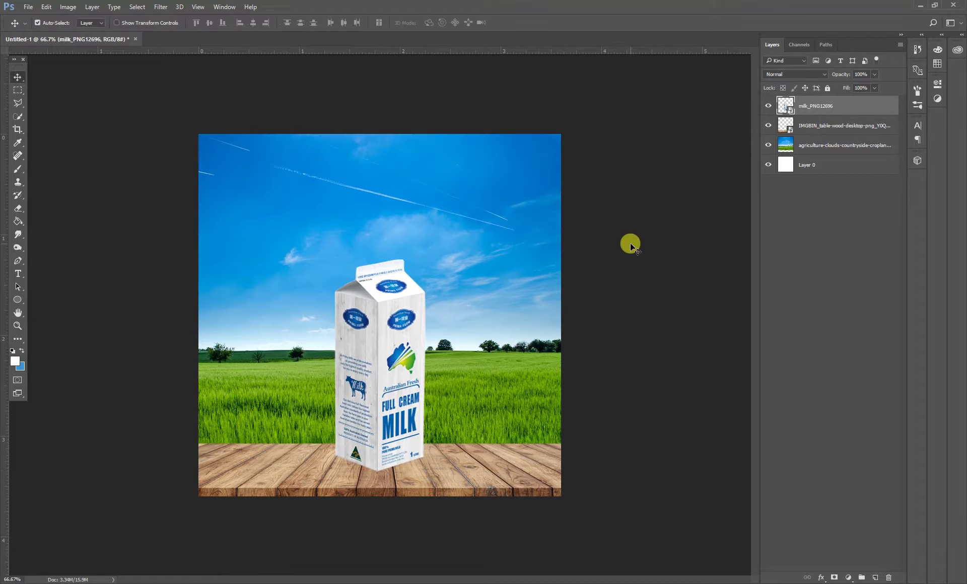
Step: Rasterize the milk carton layer and lift its highlights with a Curves adjustment
right_click(846, 106)
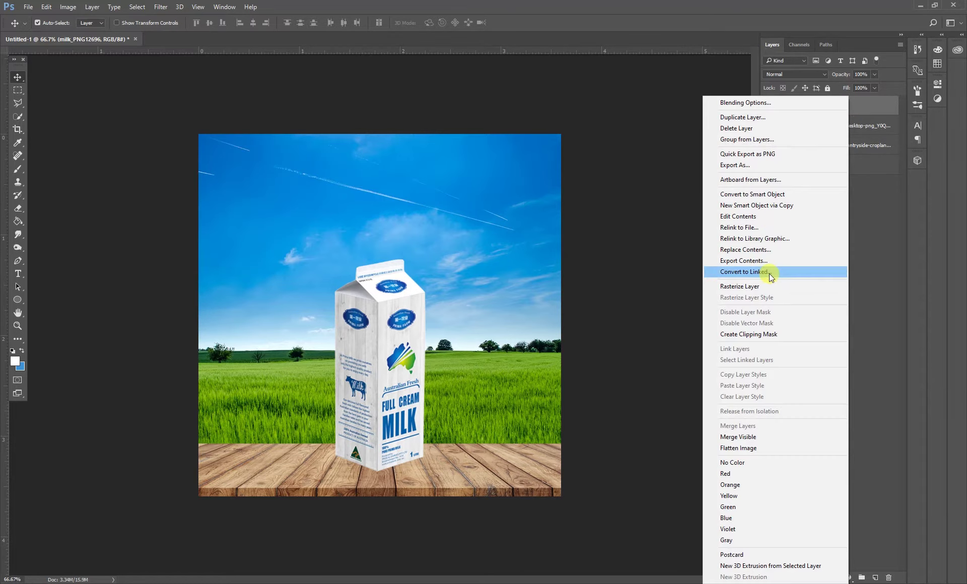
left_click(760, 288)
key("ctrl+m")
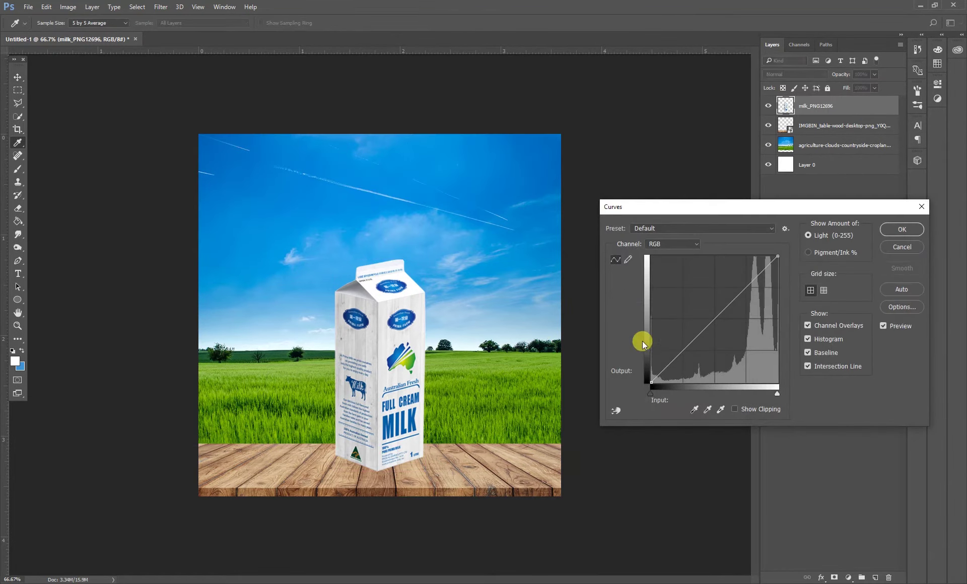
left_click(712, 323)
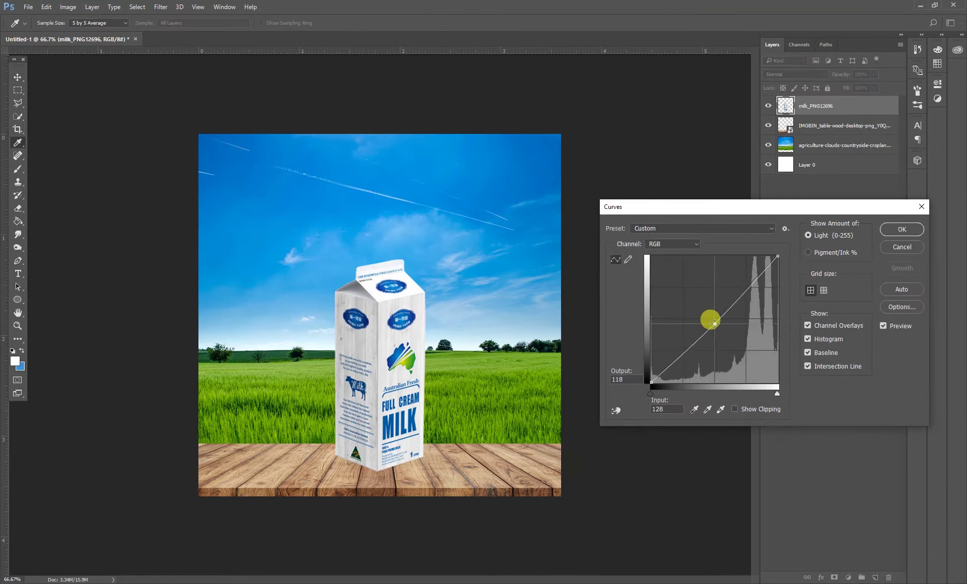
left_click_drag(685, 351, 681, 339)
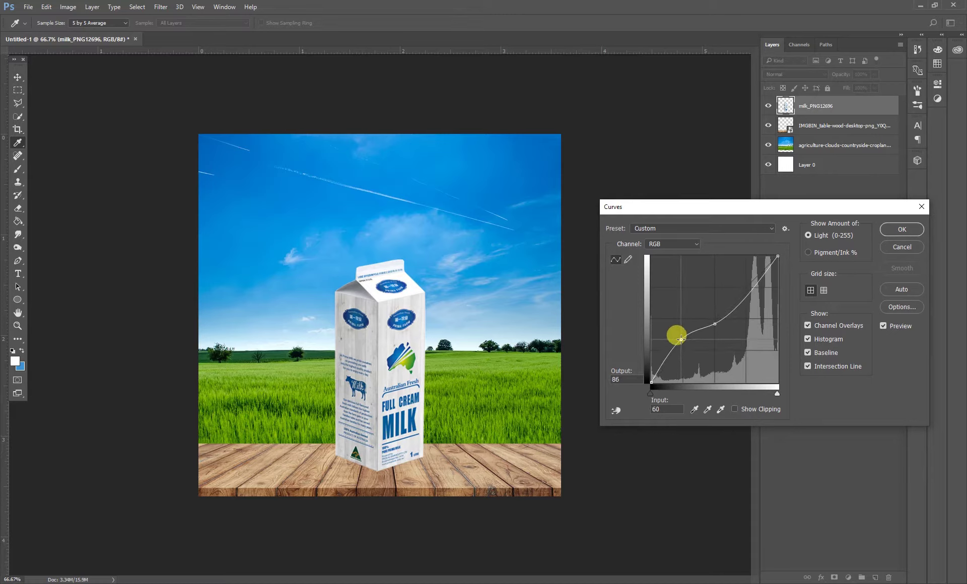
key("Delete")
left_click_drag(744, 294, 740, 287)
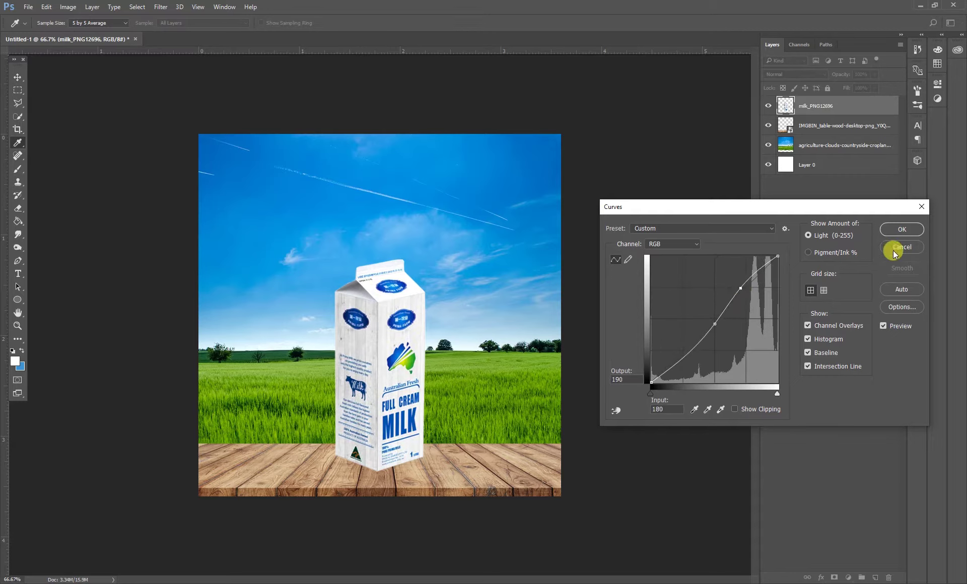
left_click(902, 230)
left_click(635, 436)
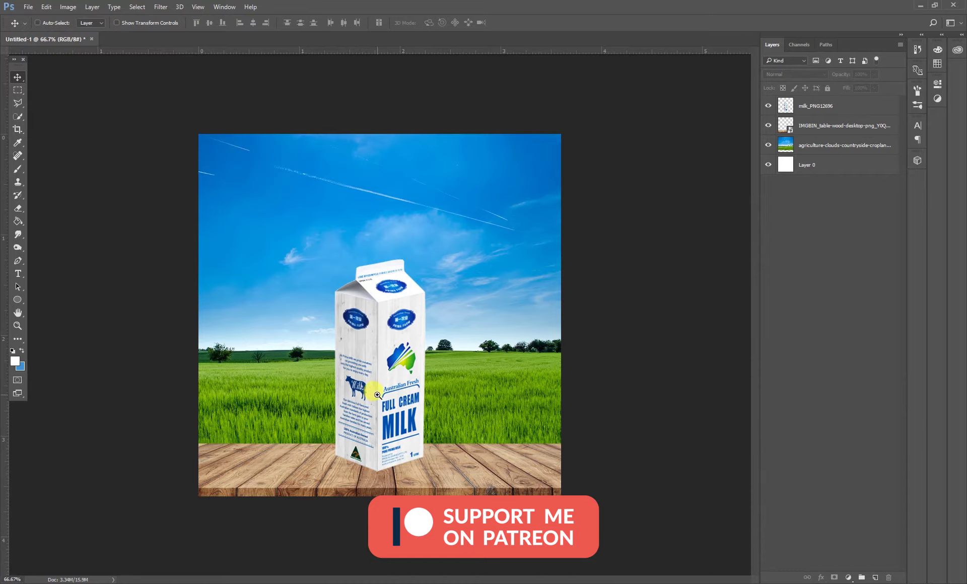
Step: Add a Gradient Map adjustment layer using the Black, White gradient preset
scroll(382, 406, "up", 1)
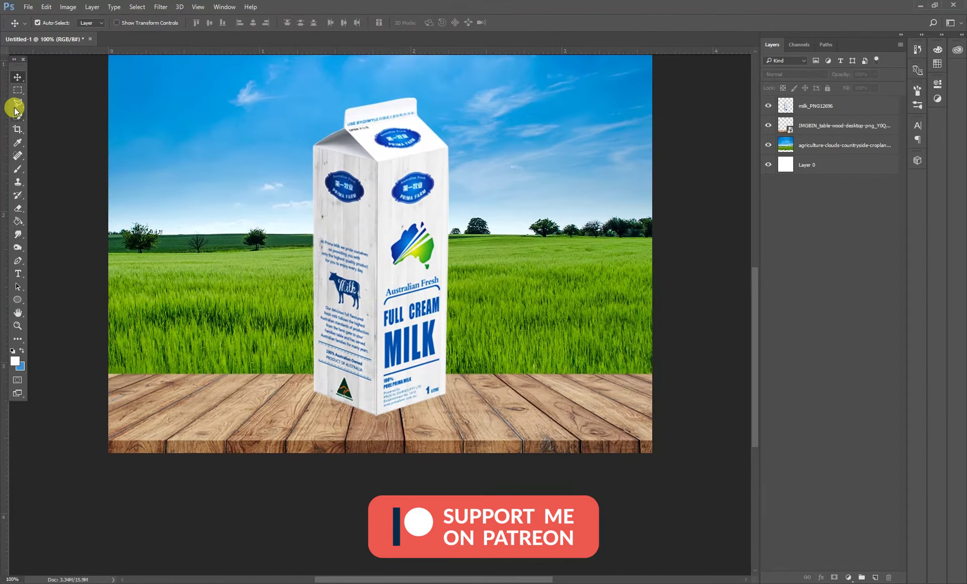
left_click(17, 103)
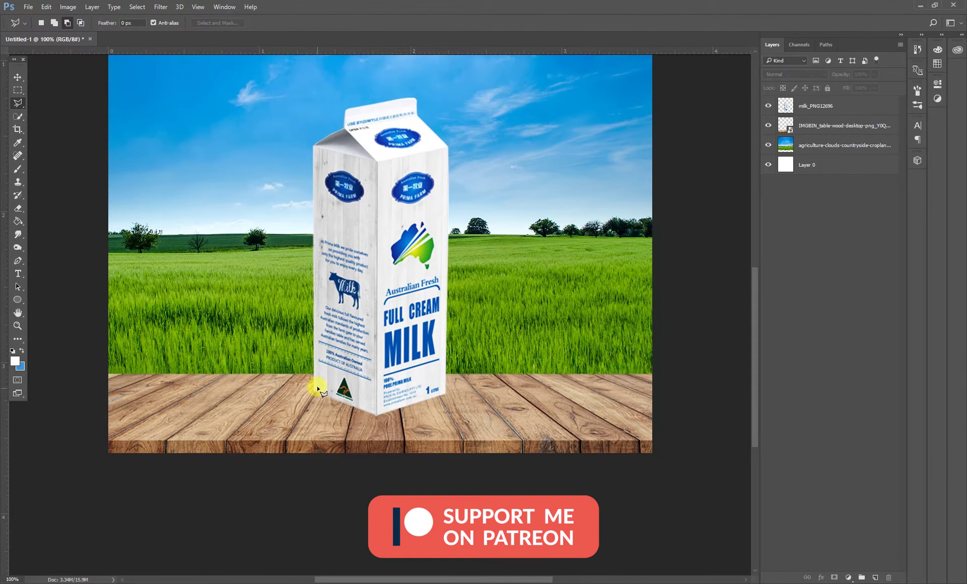
left_click(18, 77)
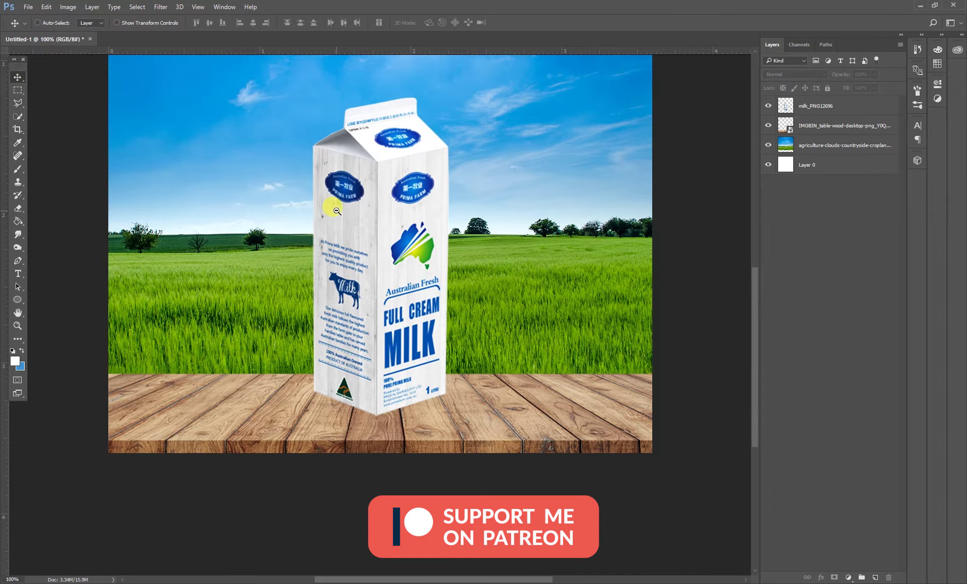
key("ctrl+minus")
left_click(848, 577)
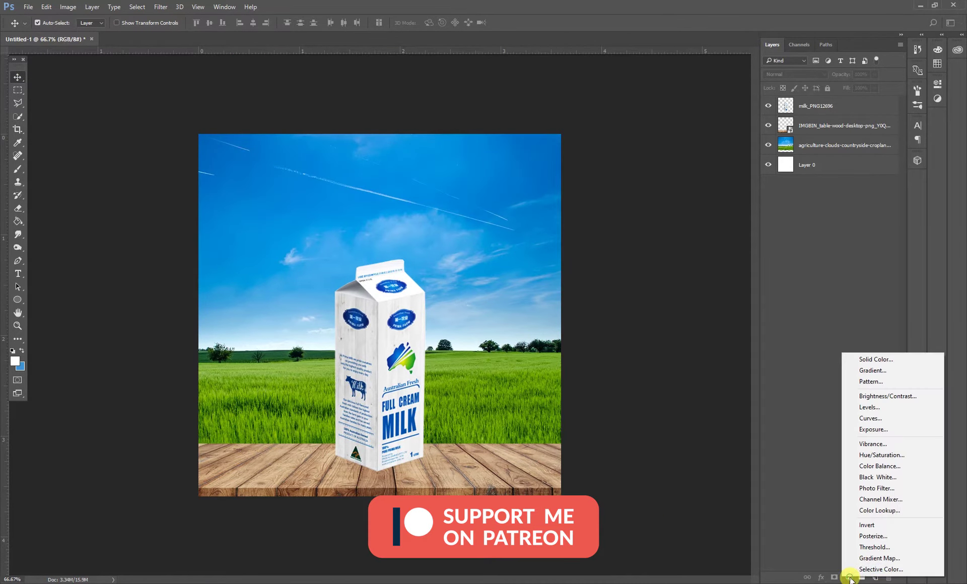
left_click(865, 564)
left_click(843, 116)
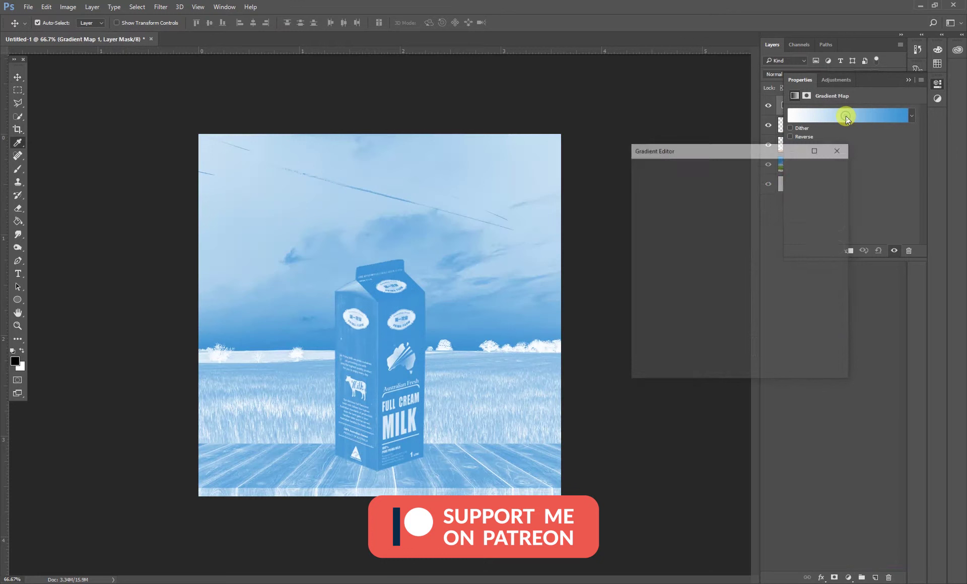
left_click(682, 180)
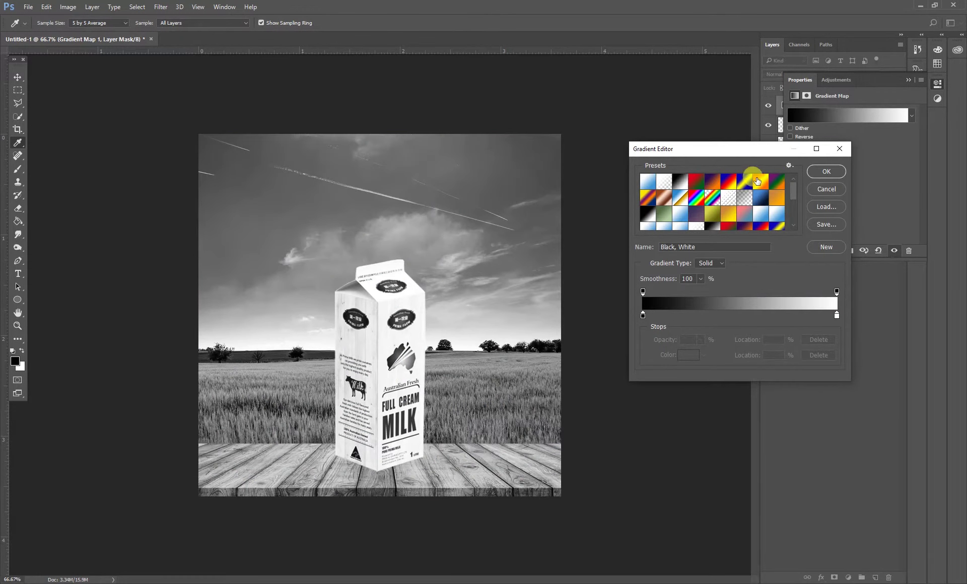
left_click(825, 174)
left_click(908, 80)
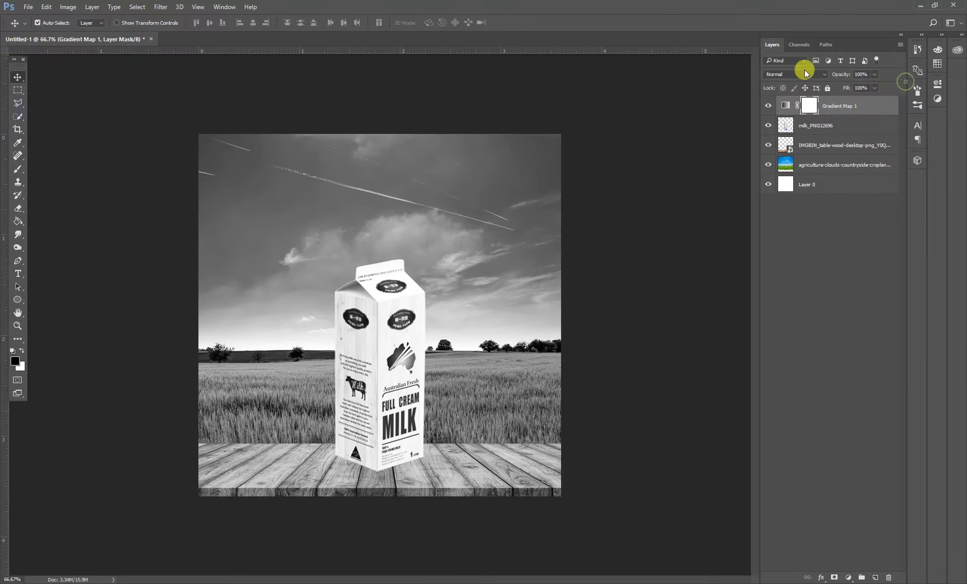
Step: Blend the gradient map as Soft Light at 46% opacity and toggle it to compare
left_click(781, 74)
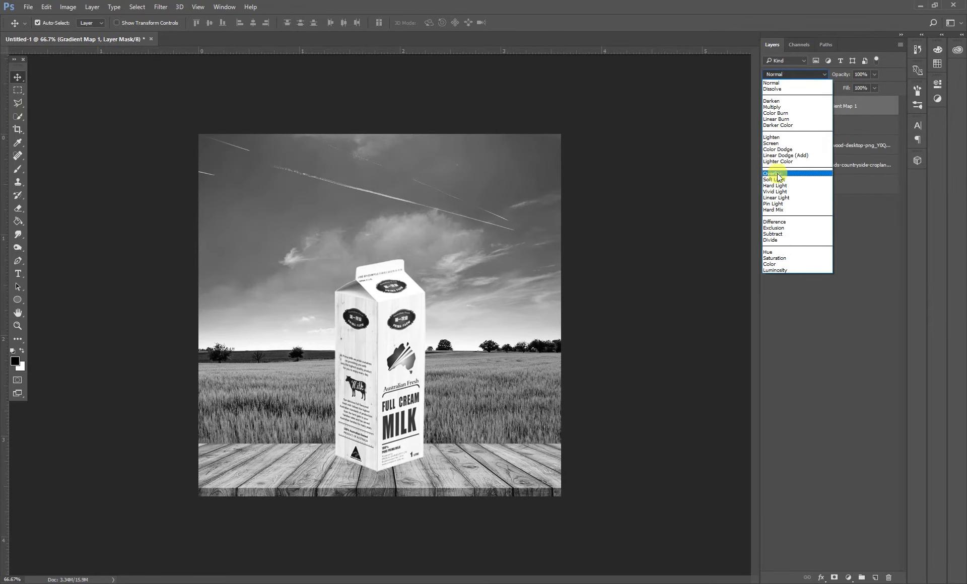
left_click(776, 179)
left_click(876, 75)
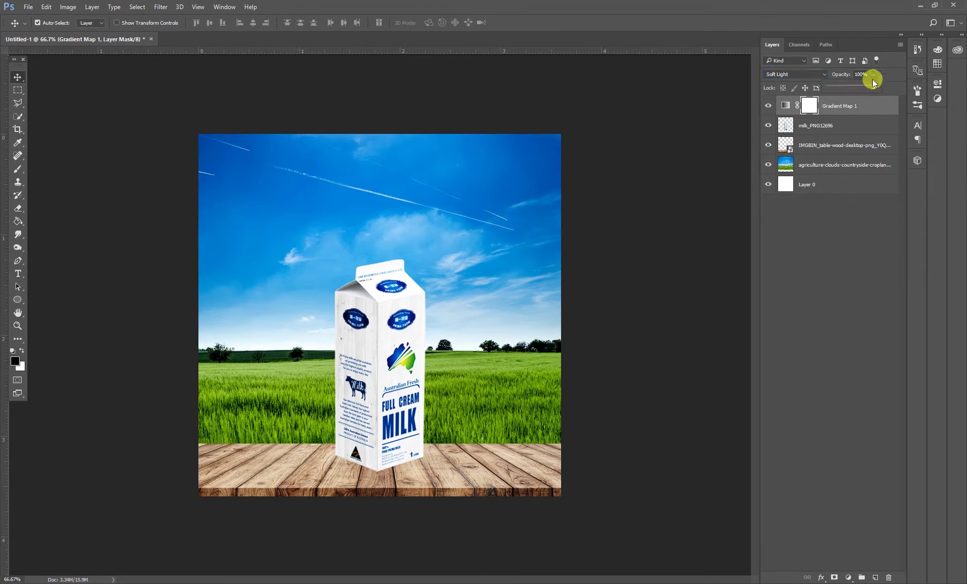
left_click_drag(876, 86, 854, 89)
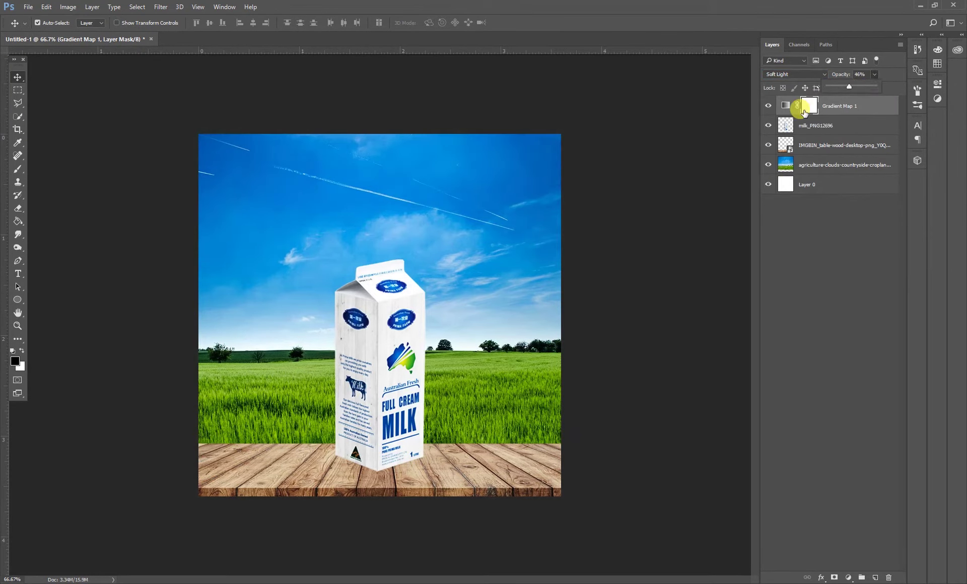
left_click(766, 107)
left_click(766, 106)
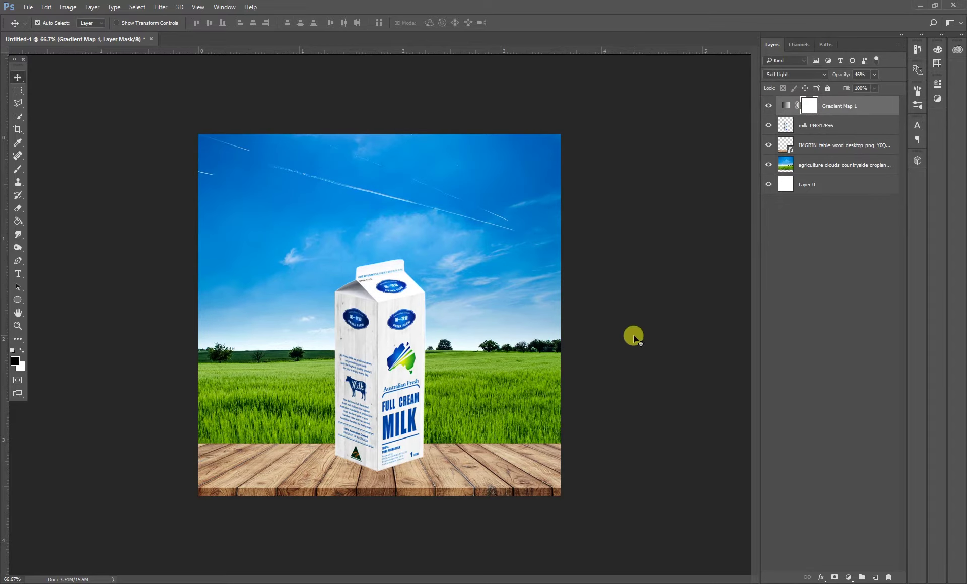
left_click(768, 106)
Step: Add a new empty layer beneath the milk carton and outline a shadow shape at its base
left_click(768, 105)
left_click(315, 391)
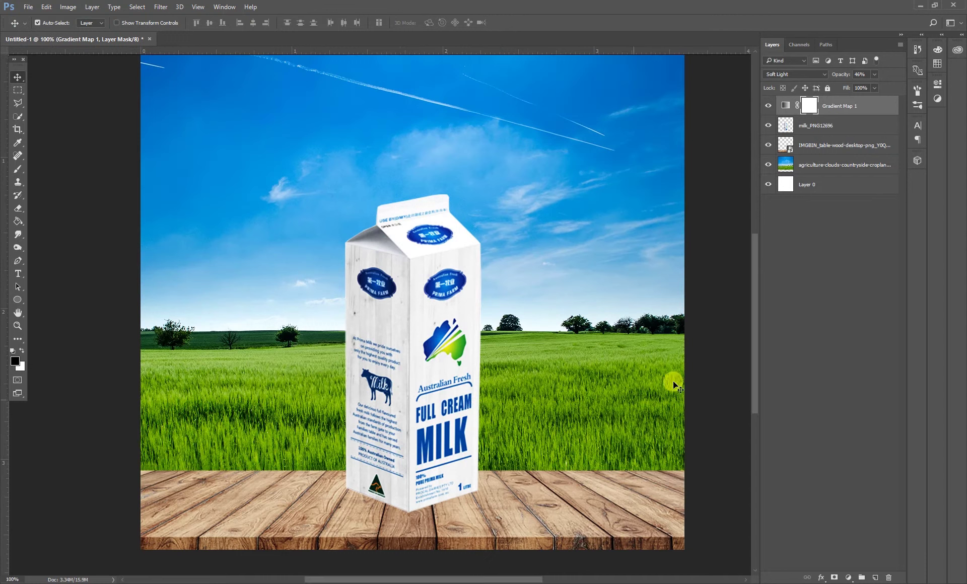
left_click(416, 475)
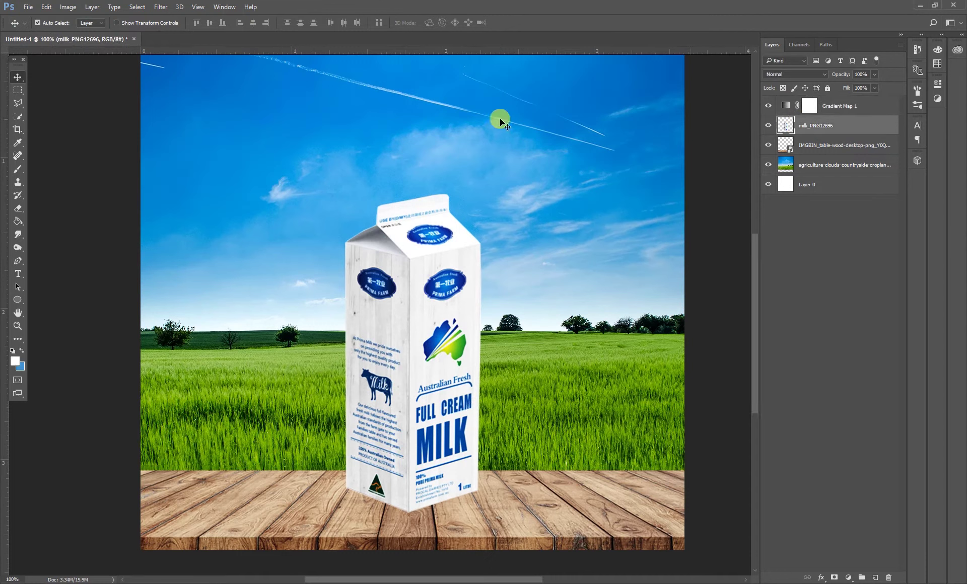
left_click(17, 103)
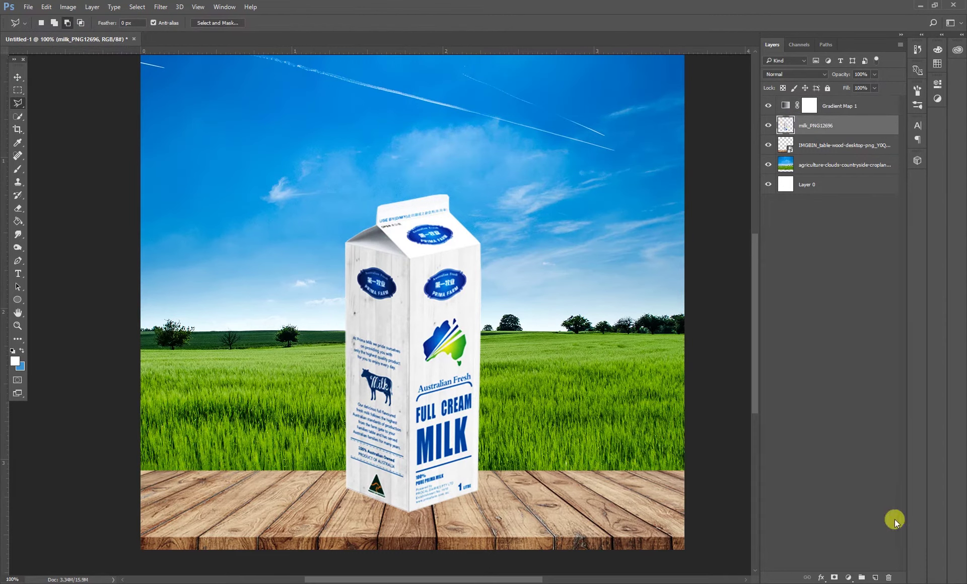
left_click(874, 578)
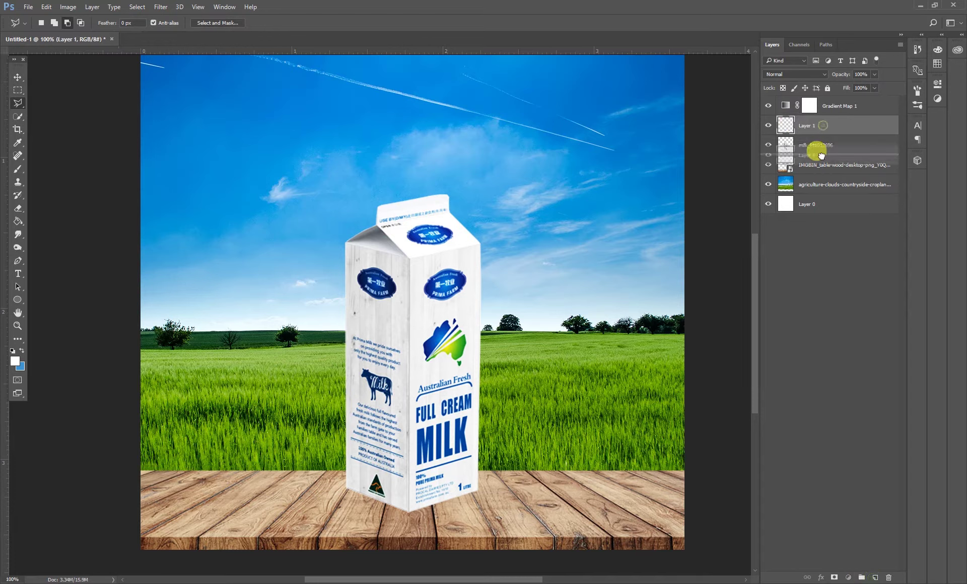
left_click_drag(817, 125, 816, 148)
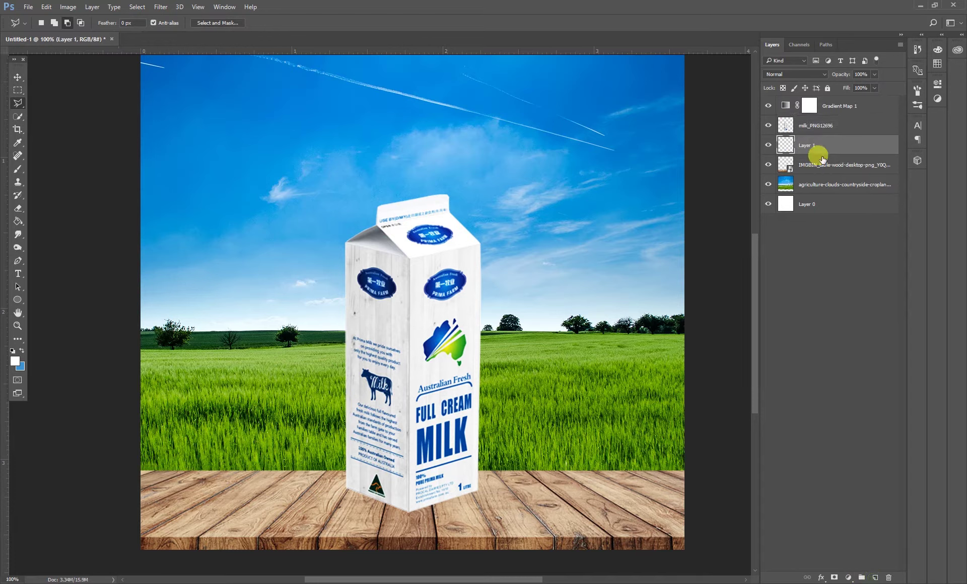
left_click(335, 496)
left_click(408, 523)
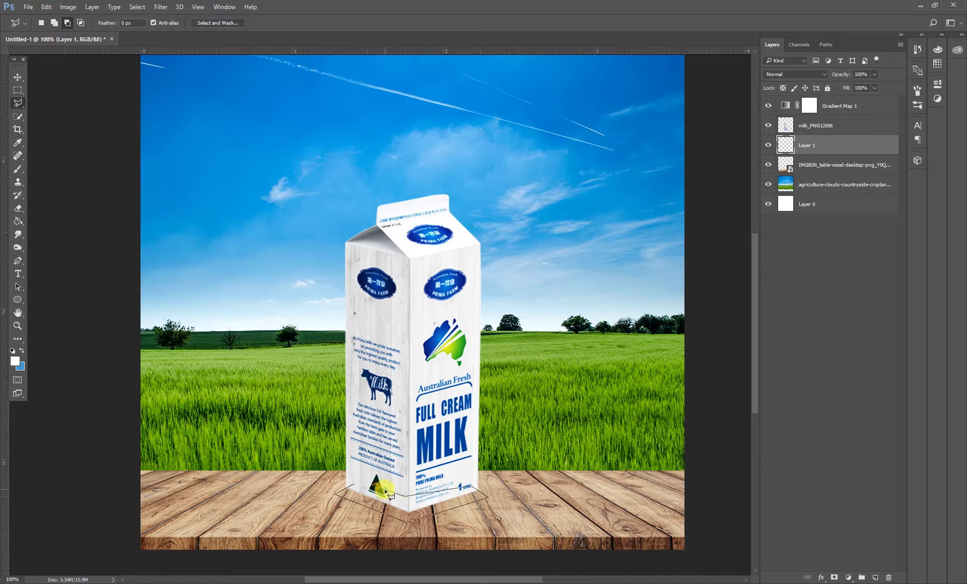
Step: Cancel the New Layer prompt and fill the outlined shadow area with black using the Paint Bucket
key("ctrl+shift+n")
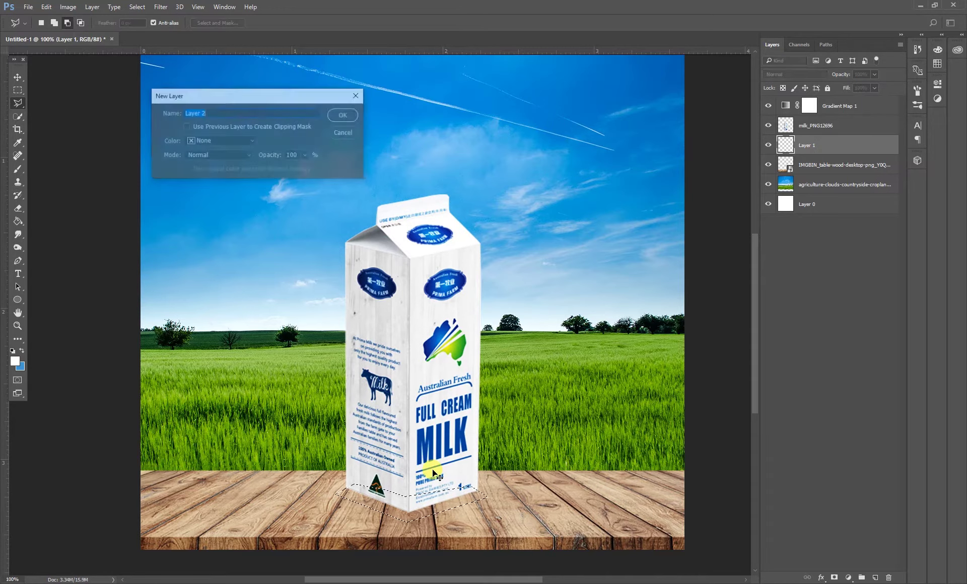
left_click(357, 95)
left_click(18, 221)
left_click(13, 363)
left_click_drag(663, 283, 573, 333)
left_click(802, 200)
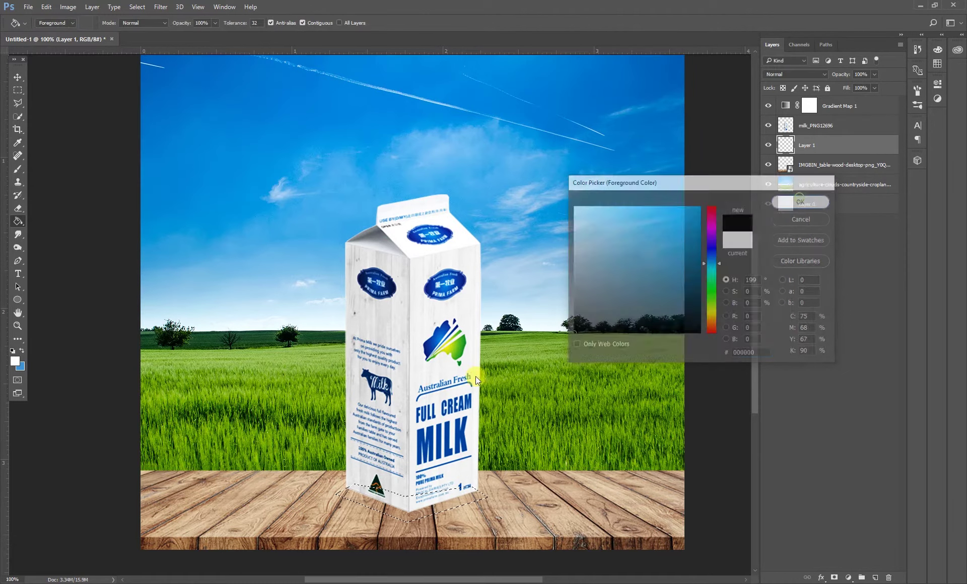
left_click(398, 511)
key("ctrl+d")
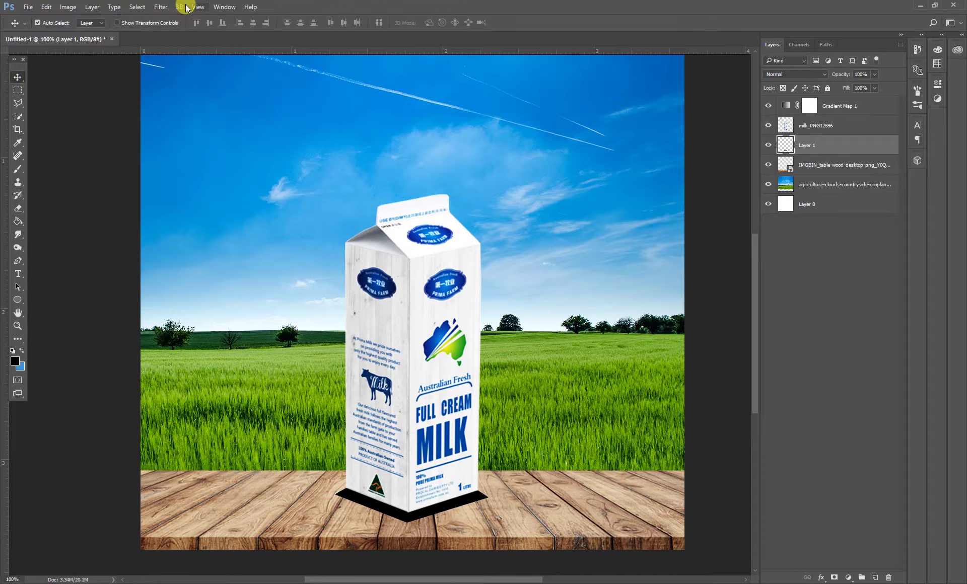
Step: Soften the black shadow on Layer 1 with a Gaussian Blur
left_click(161, 7)
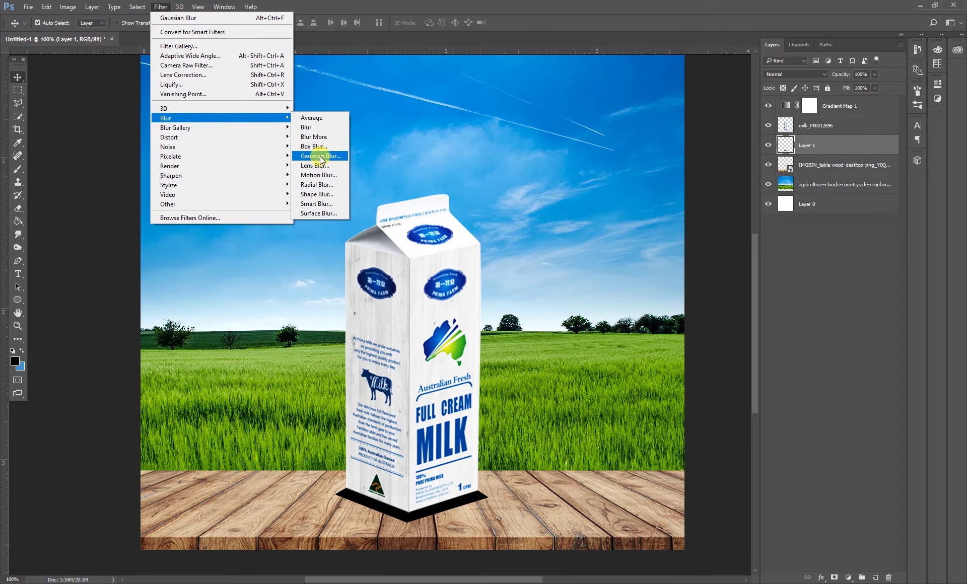
left_click(316, 156)
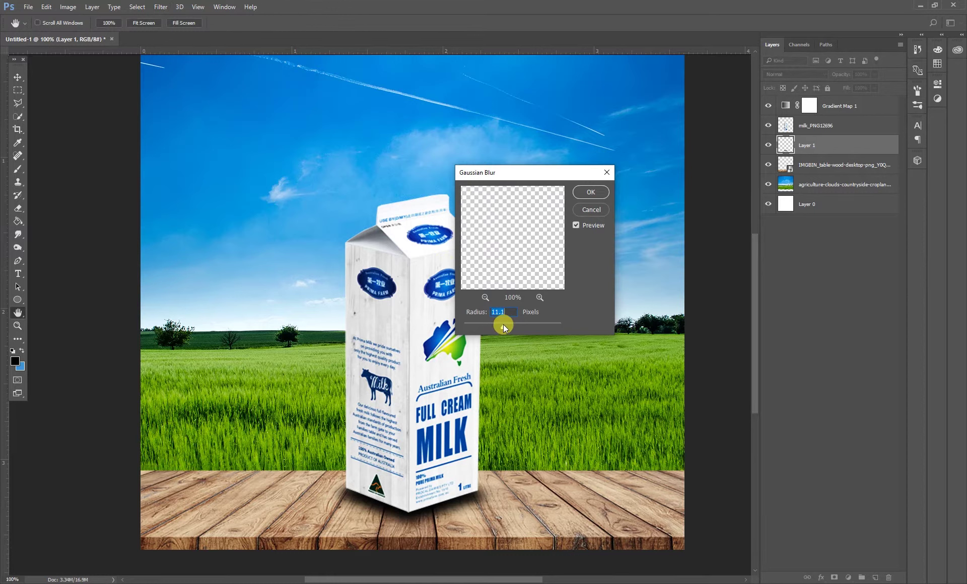
left_click_drag(503, 325, 499, 326)
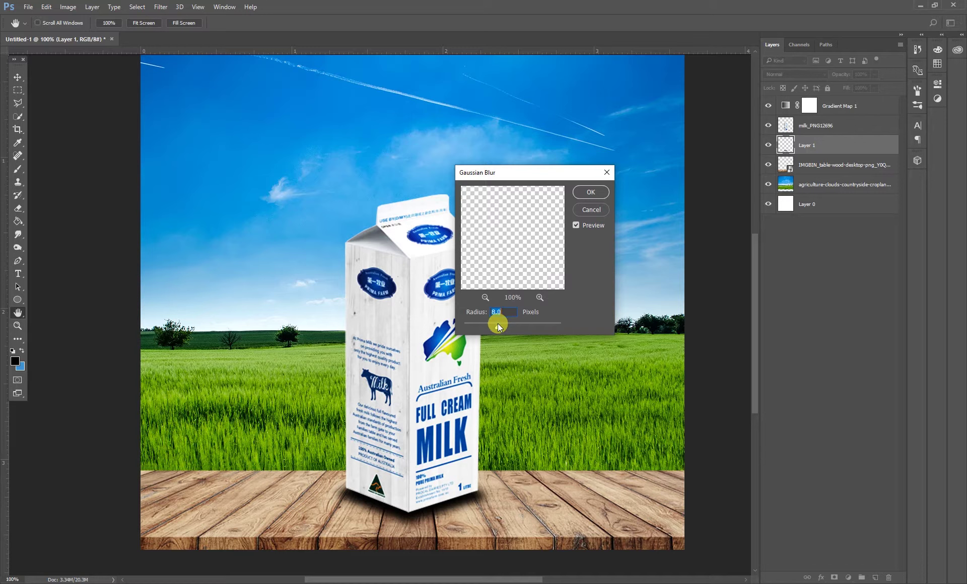
left_click(589, 192)
Step: Nudge the shadow up and narrow its sides so it sits under the carton base
key("v")
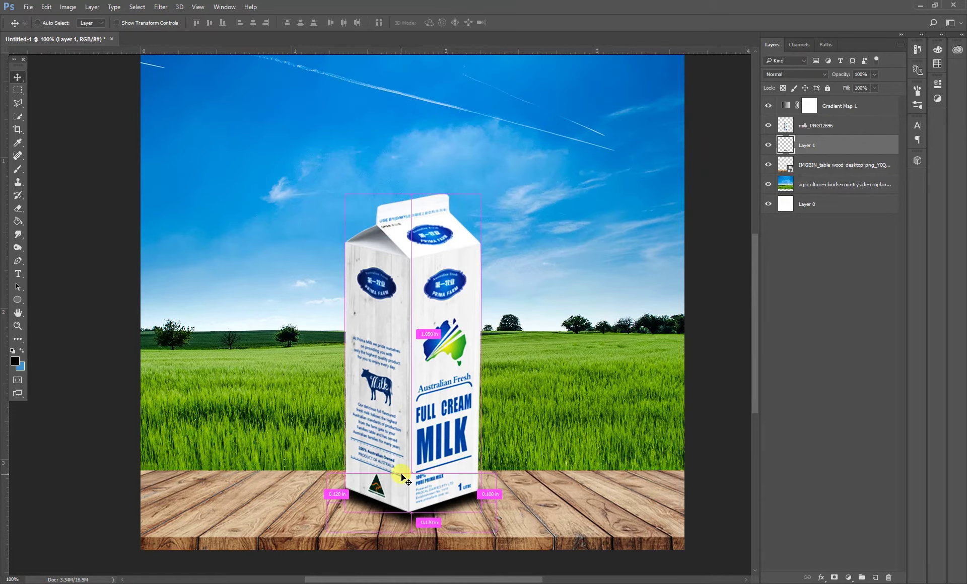
key("ctrl+t")
left_click_drag(397, 492, 385, 486)
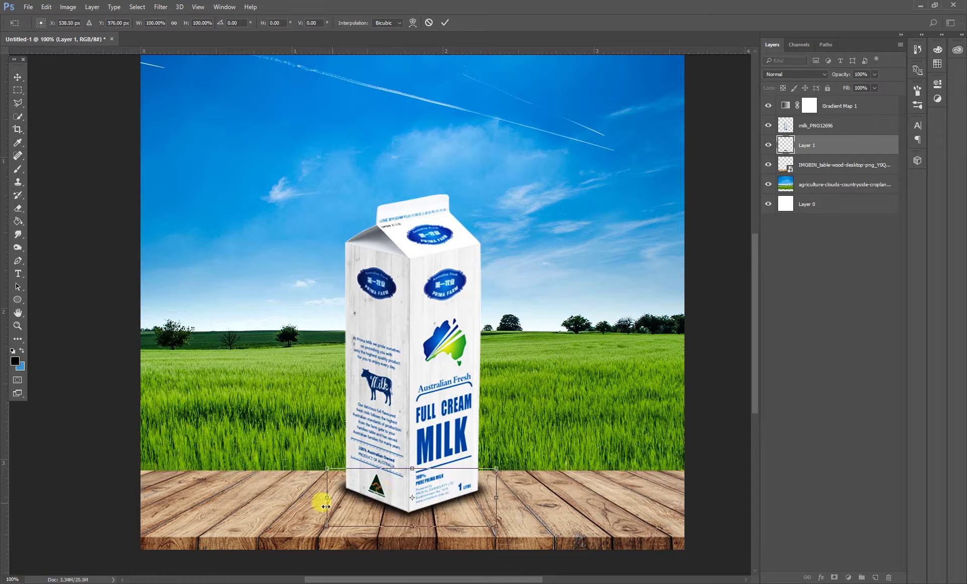
left_click_drag(325, 498, 328, 498)
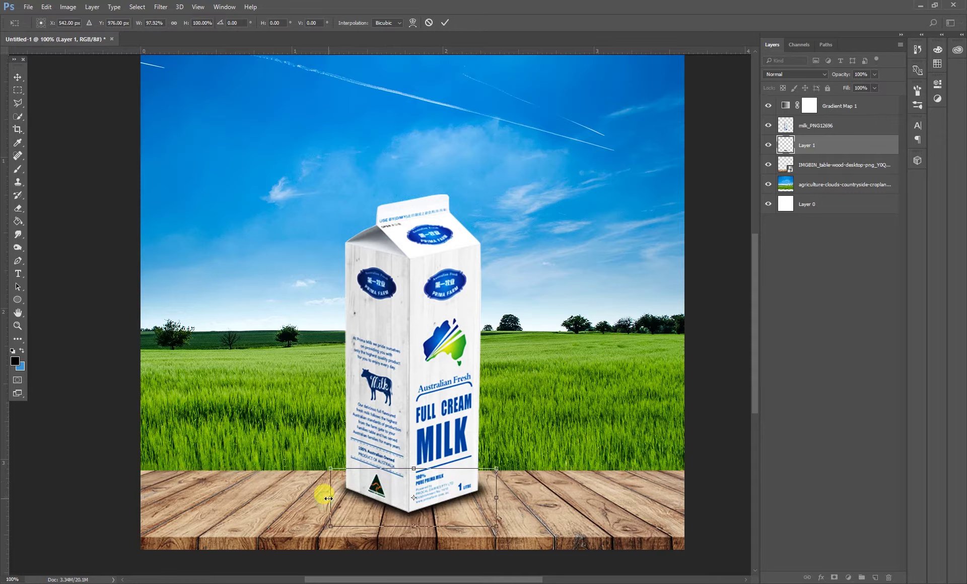
left_click_drag(496, 498, 492, 498)
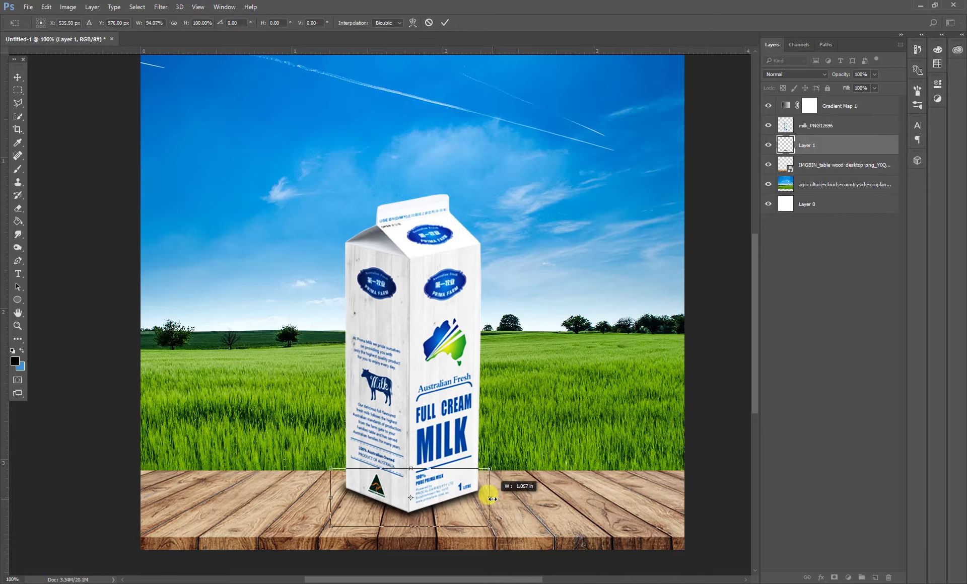
double_click(382, 485)
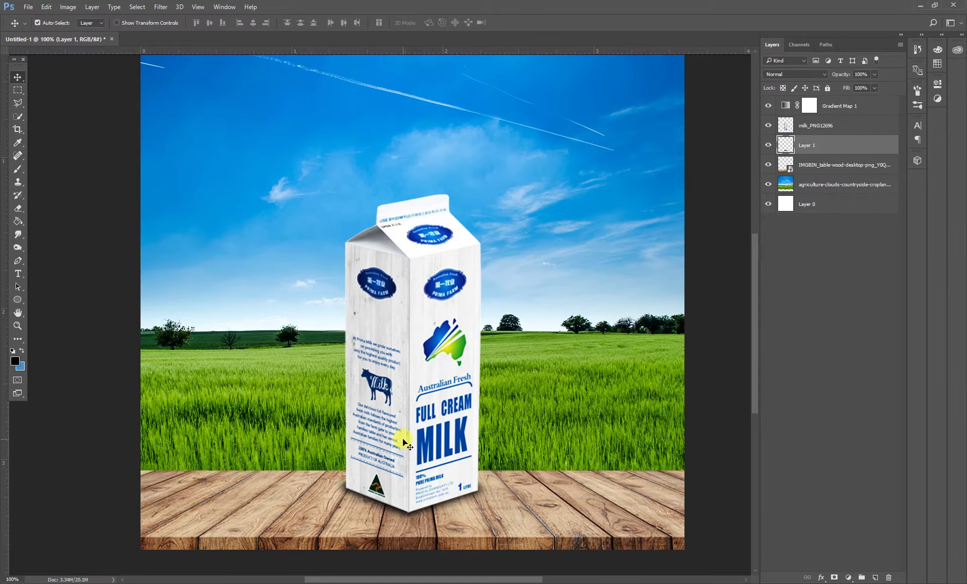
key("ctrl+minus")
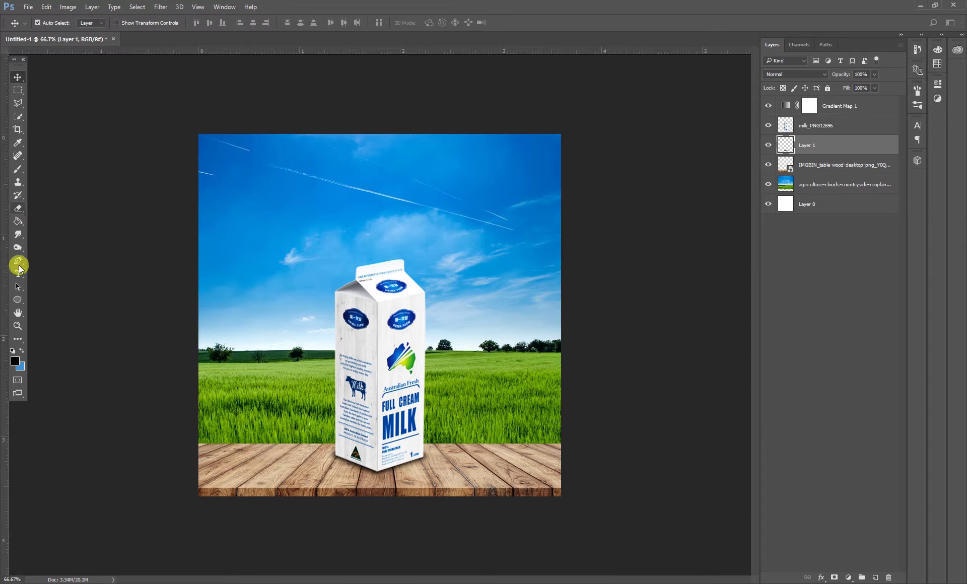
Step: Draw a wide, flat black ellipse across the tabletop beneath the carton with the Ellipse Tool
left_click(18, 299)
left_click(49, 320)
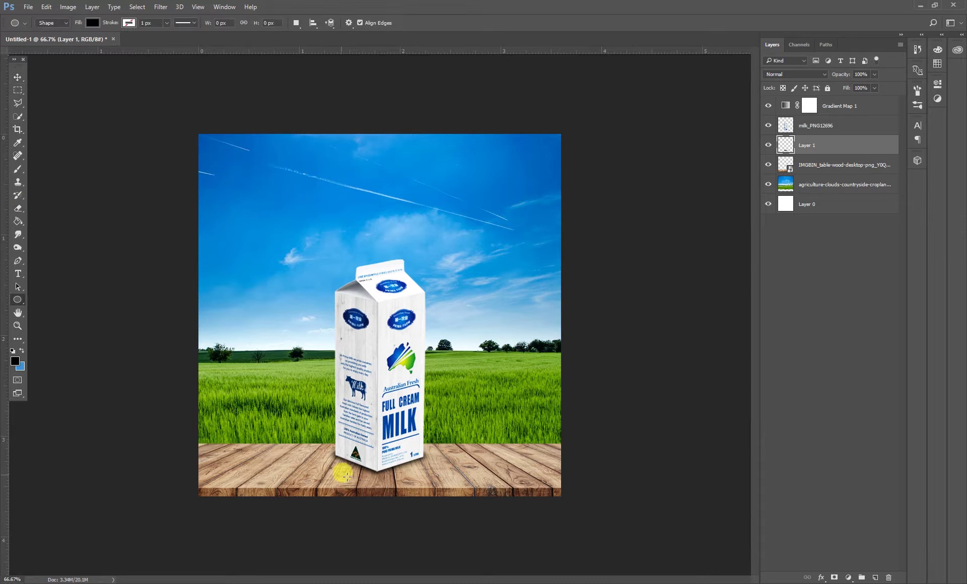
left_click_drag(214, 452, 548, 477)
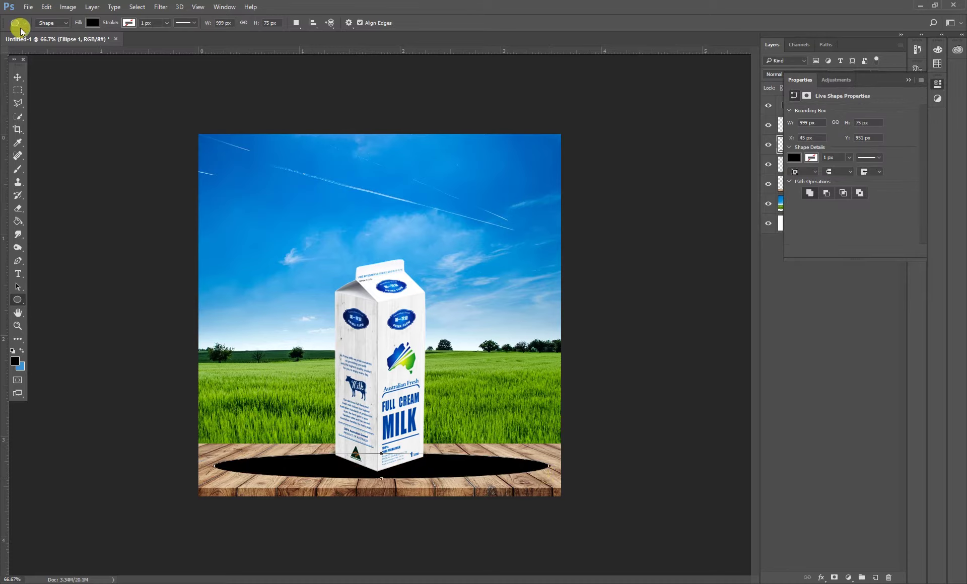
left_click(160, 6)
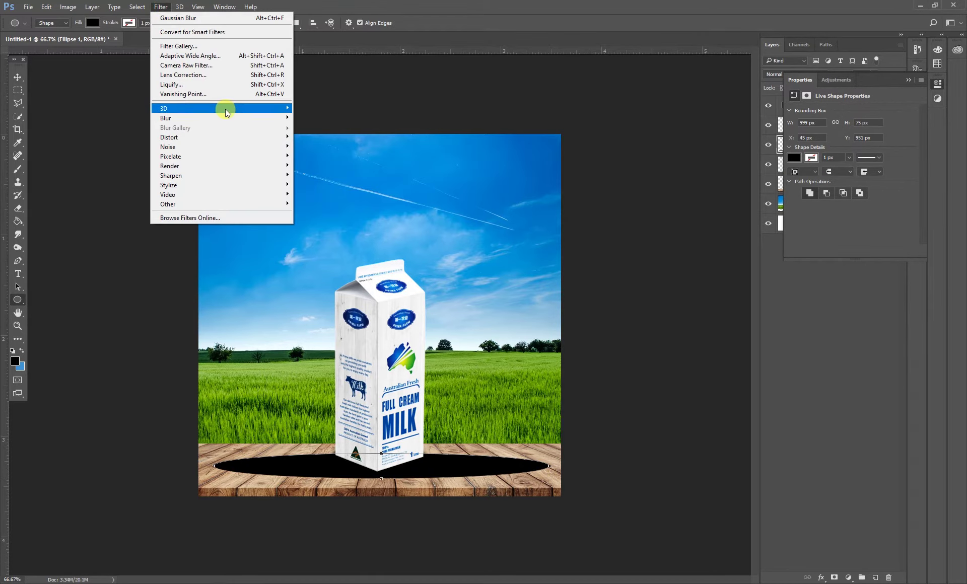
left_click(623, 101)
left_click(909, 79)
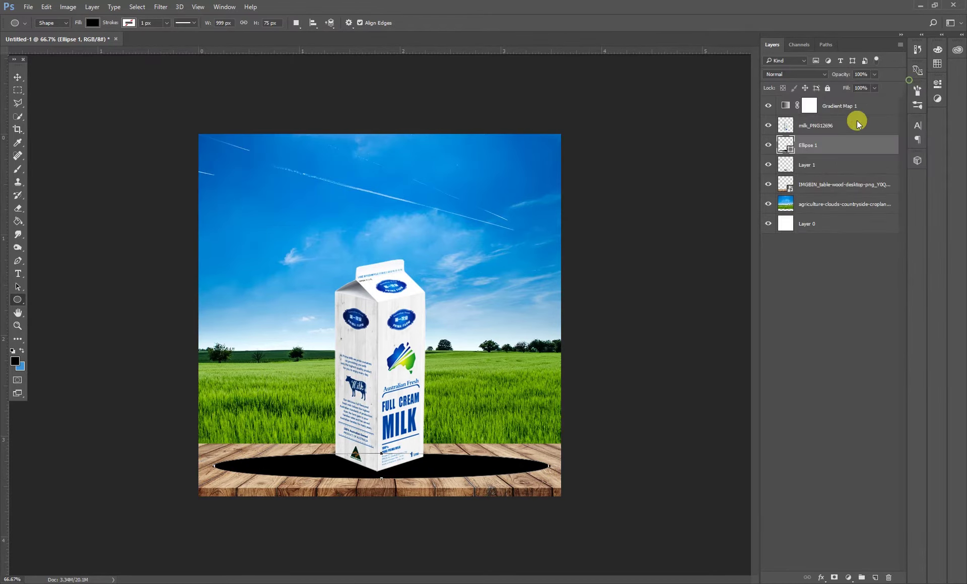
left_click(138, 7)
mouse_move(160, 7)
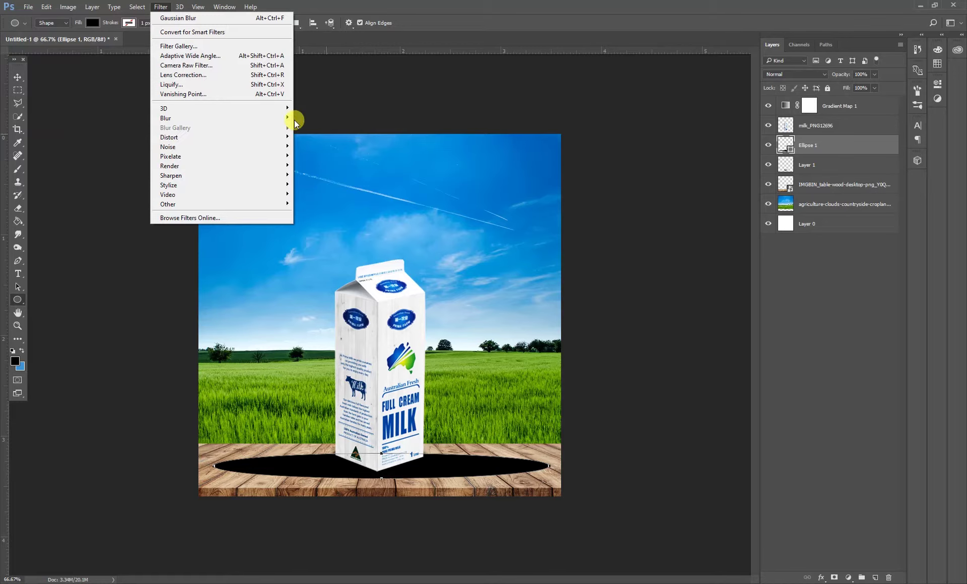
mouse_move(165, 118)
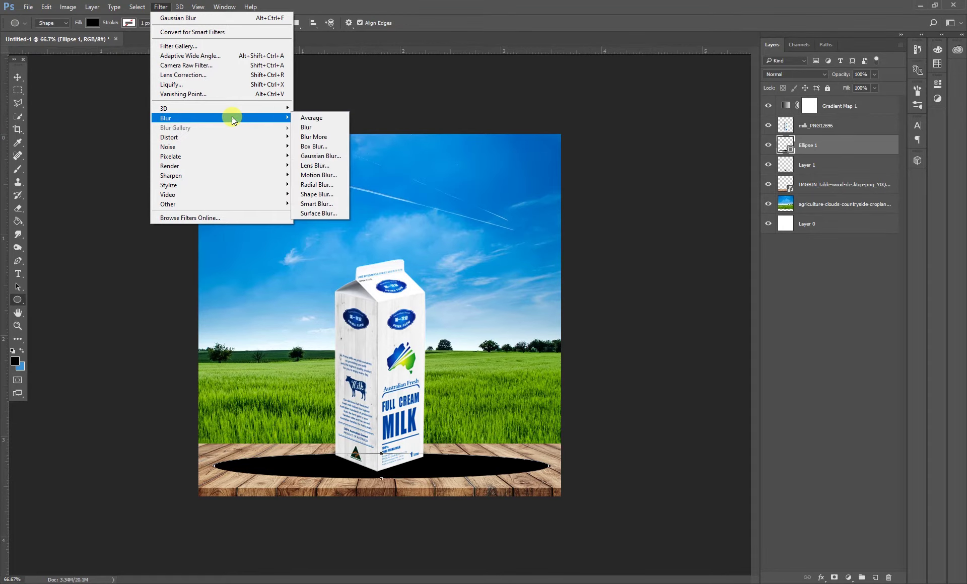
Step: Convert the ellipse to a smart object and apply a Gaussian Blur of about 30 radius
left_click(320, 155)
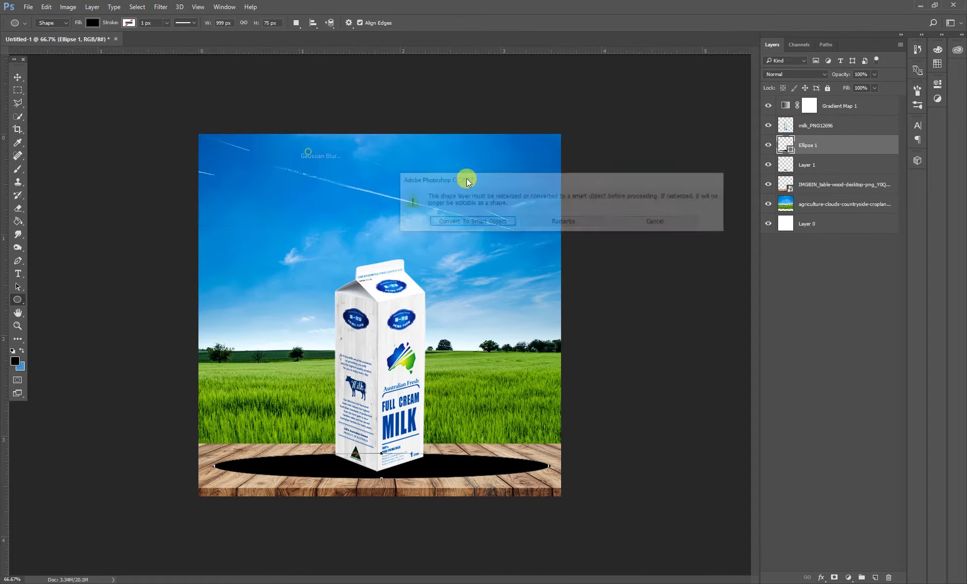
left_click(497, 222)
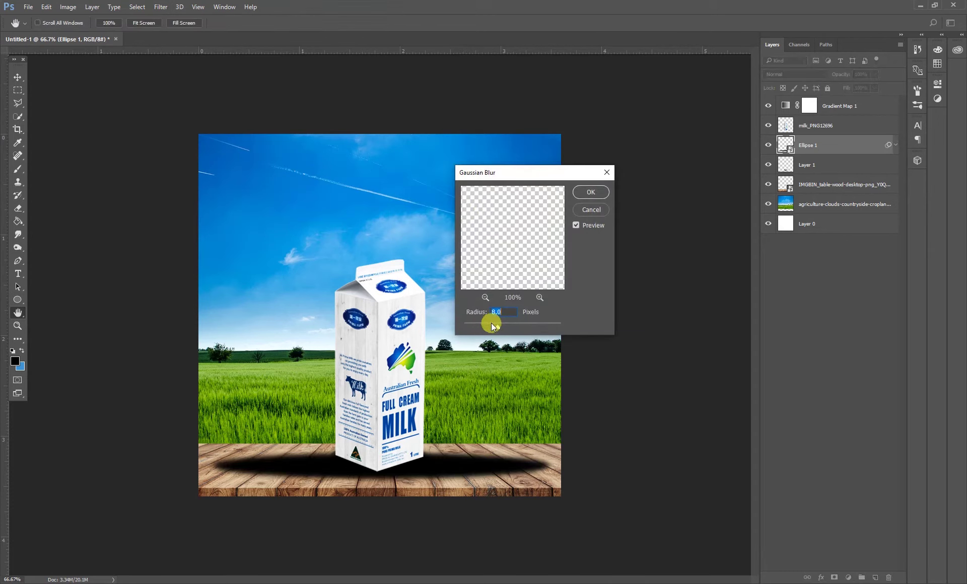
left_click_drag(505, 321, 510, 322)
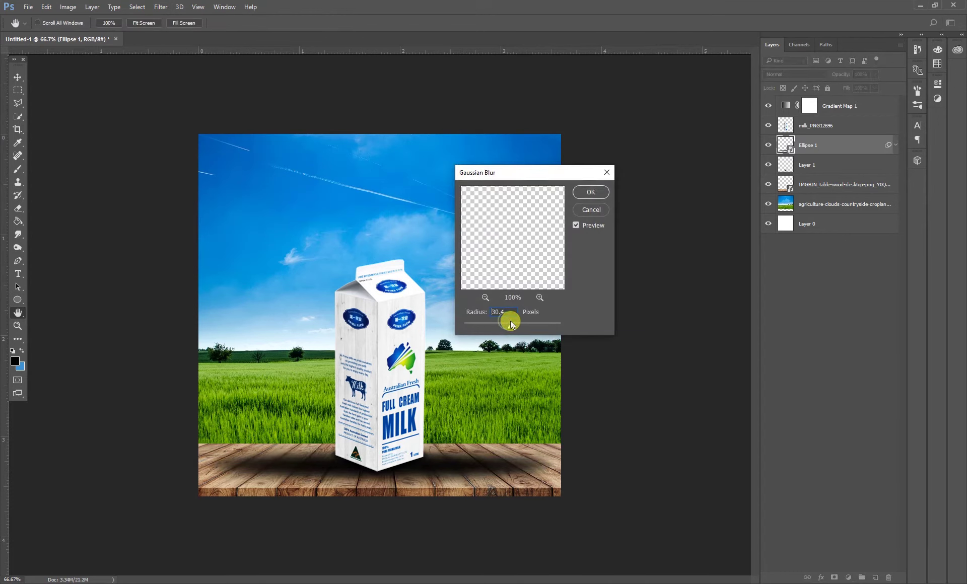
left_click(584, 196)
Step: Set the ellipse shadow's opacity to 63% and toggle it to compare
left_click(873, 76)
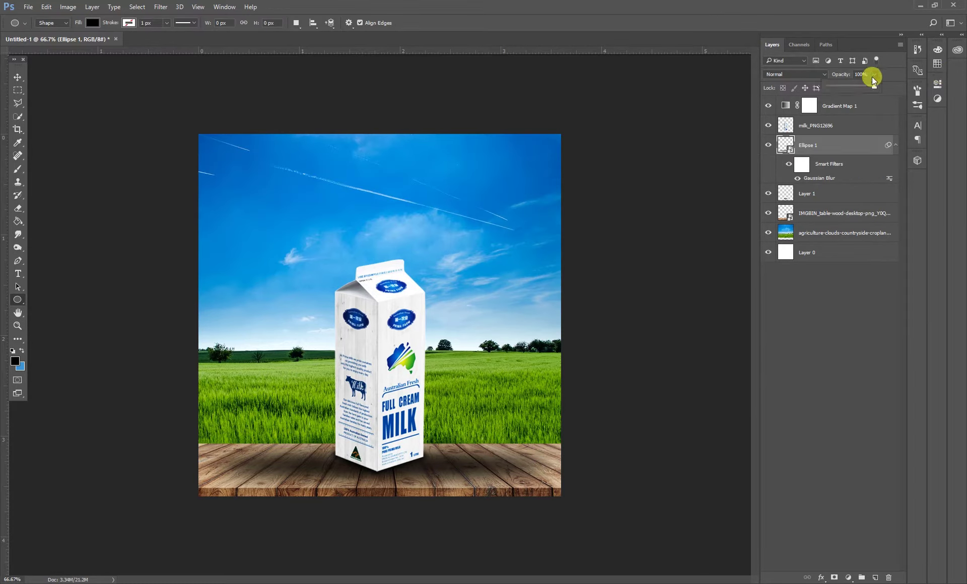
left_click_drag(844, 91, 851, 92)
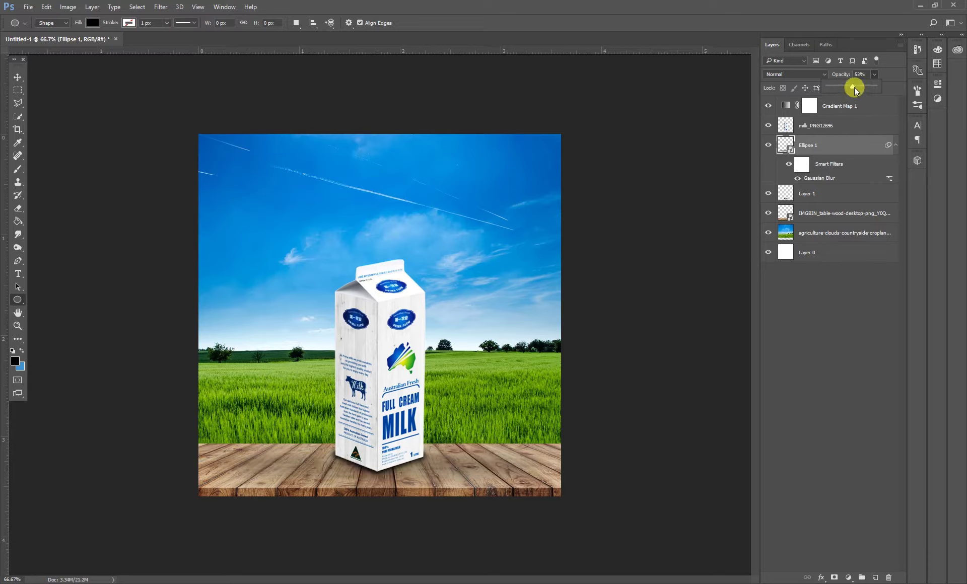
left_click_drag(850, 93, 860, 89)
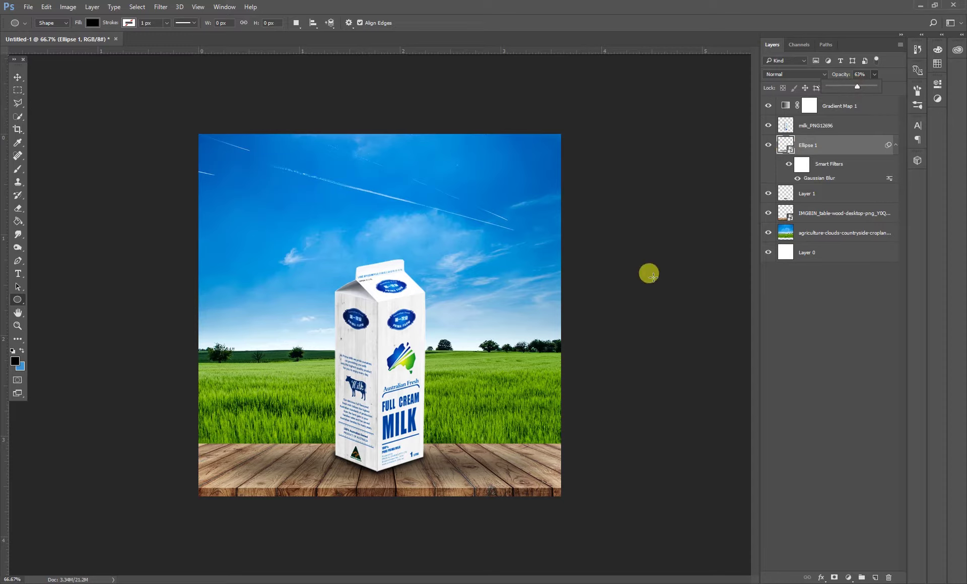
left_click(649, 276)
left_click(544, 152)
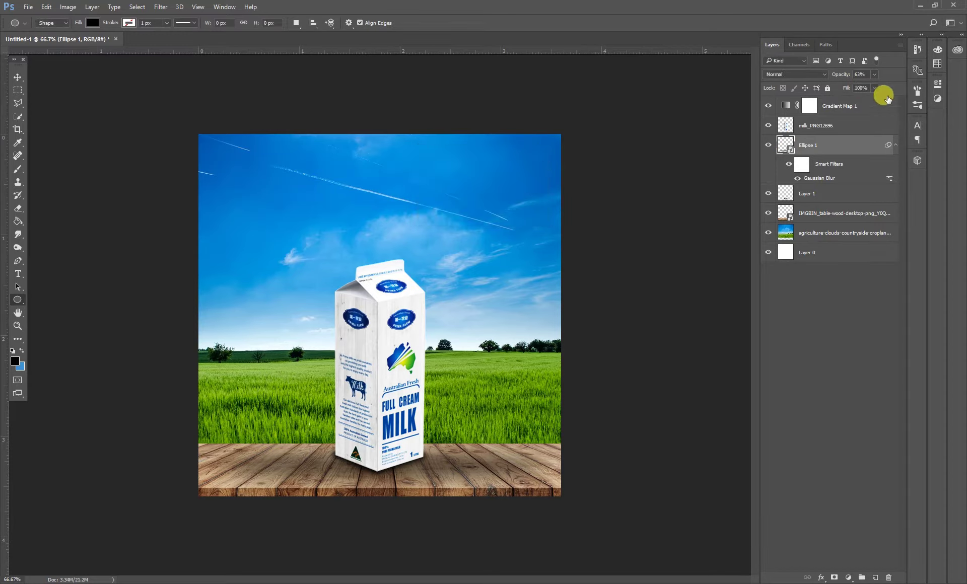
left_click(768, 145)
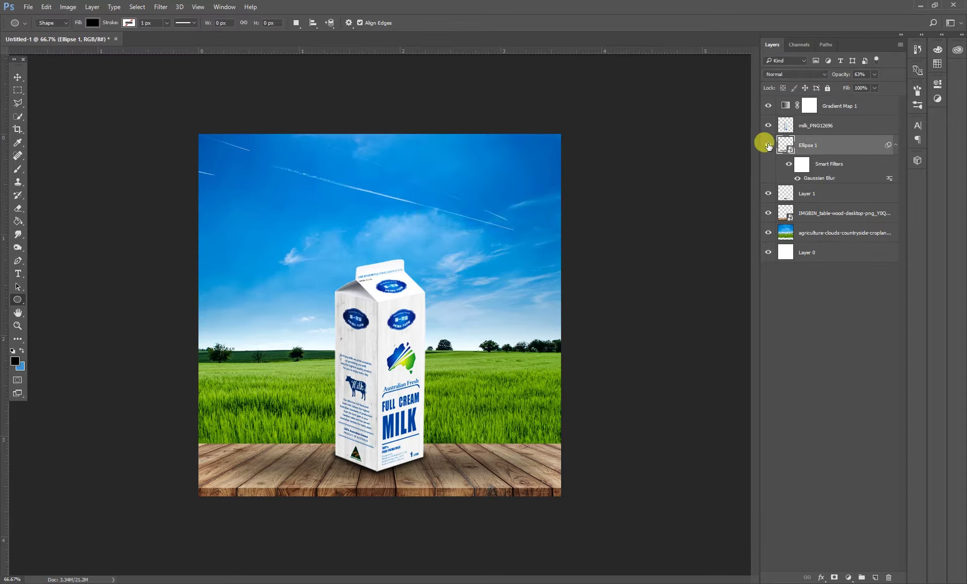
left_click(768, 145)
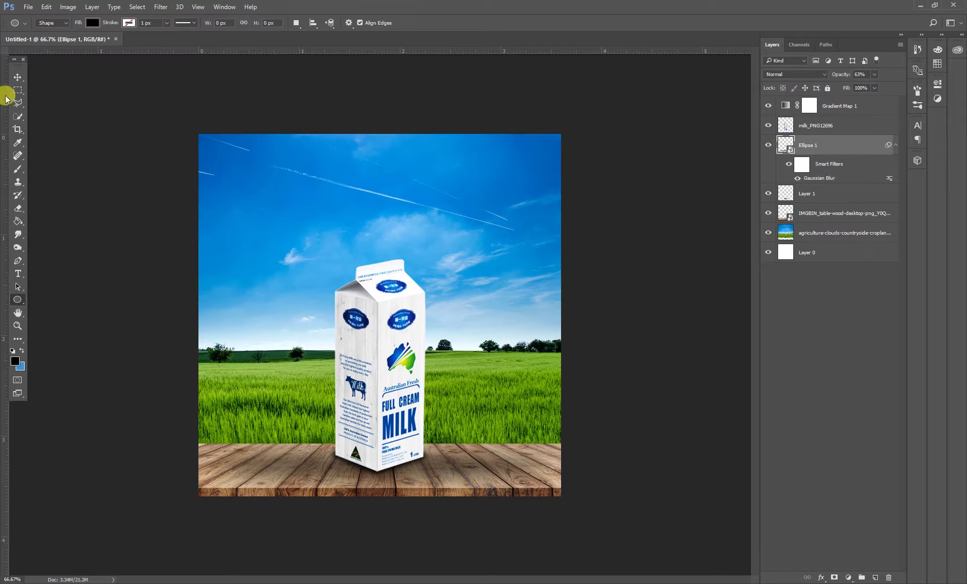
Step: Move the Ellipse 1 layer below the carton's Layer 1 contact shadow
left_click(17, 76)
left_click(382, 340)
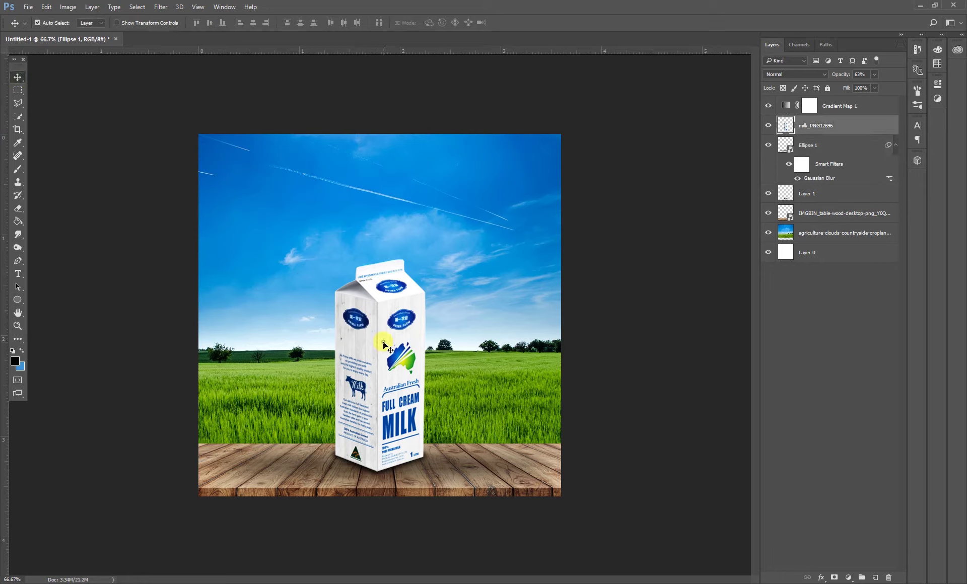
left_click(834, 146, "ctrl")
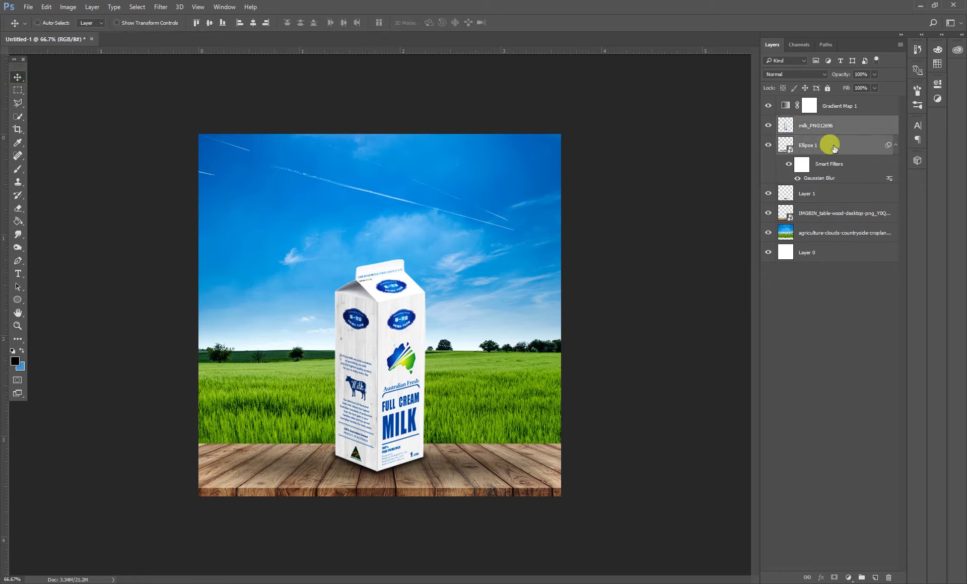
left_click(769, 145)
left_click(769, 145)
mouse_move(831, 149)
left_mouse_down()
mouse_move(811, 196)
mouse_move(811, 144)
left_mouse_up()
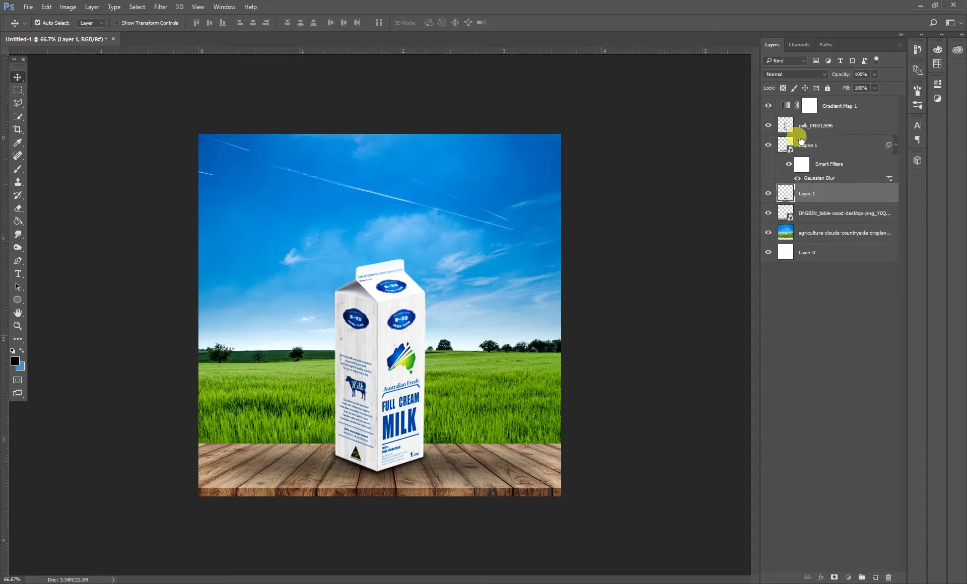
Step: Duplicate the carton and its shadow, move the copy left, and scale it to about 86%
left_click(810, 126, "ctrl")
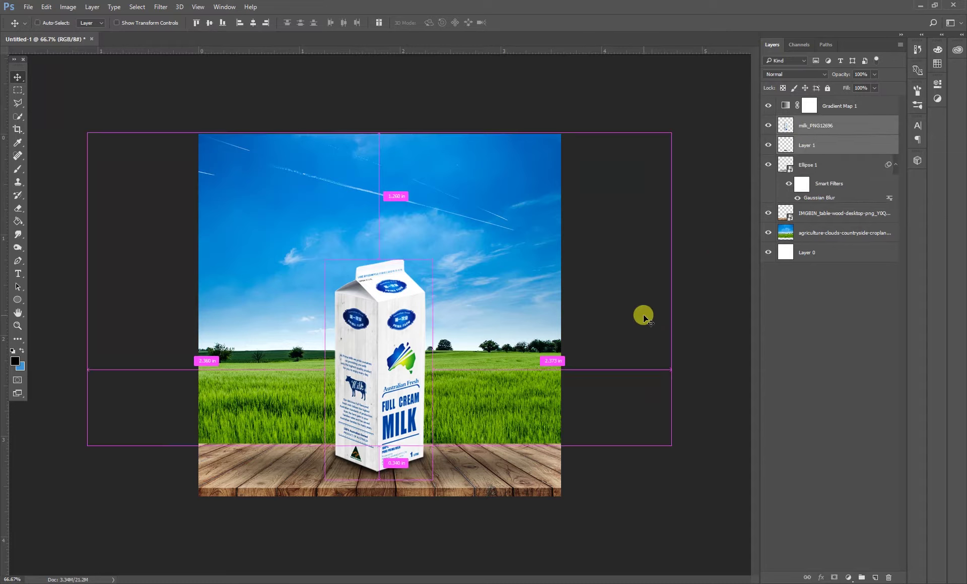
key("ctrl+j")
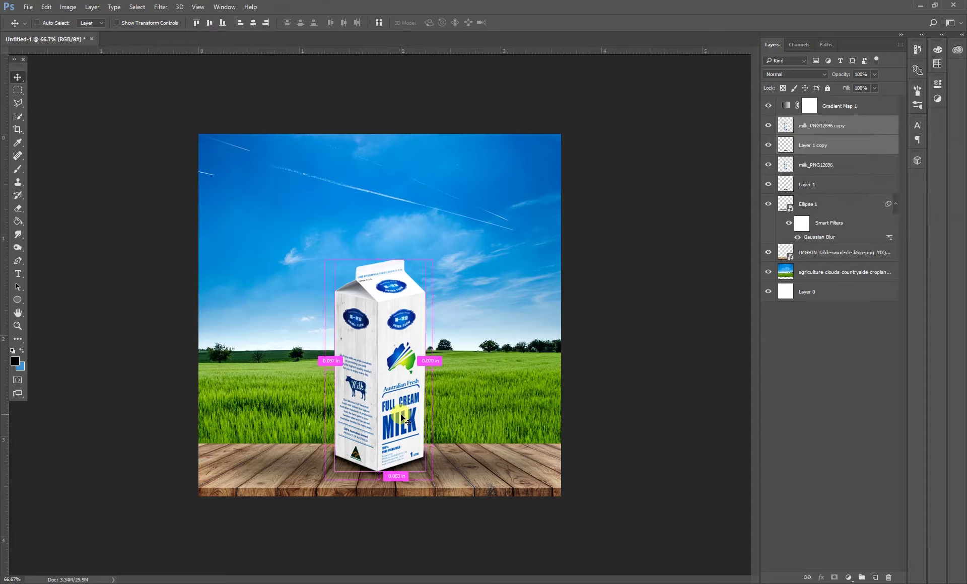
key("ctrl+t")
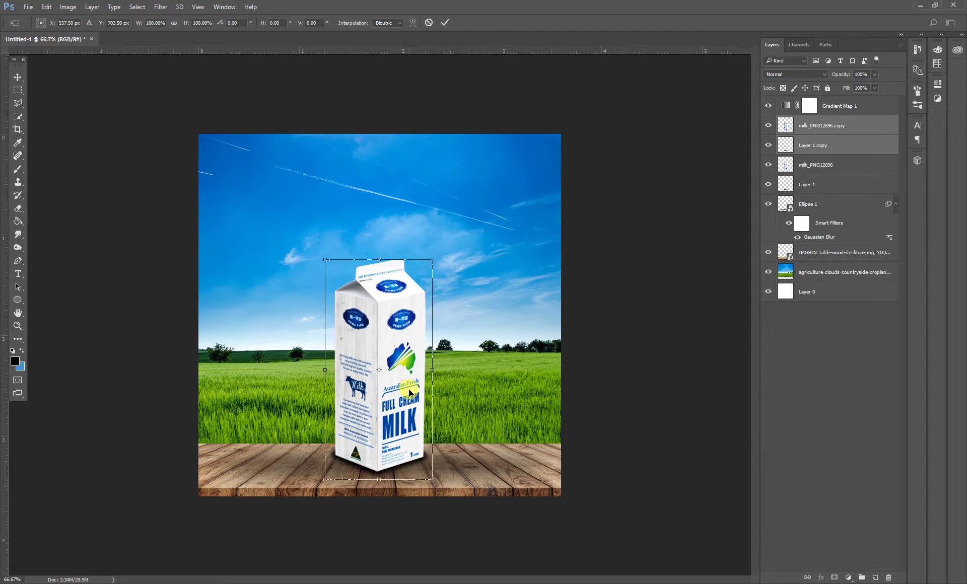
left_click_drag(409, 392, 357, 393)
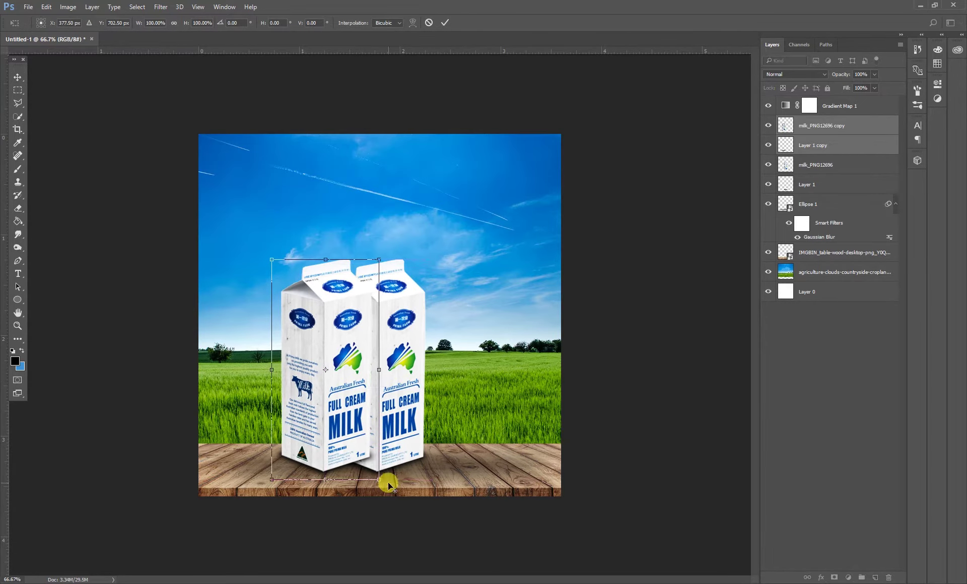
left_click_drag(388, 484, 368, 458)
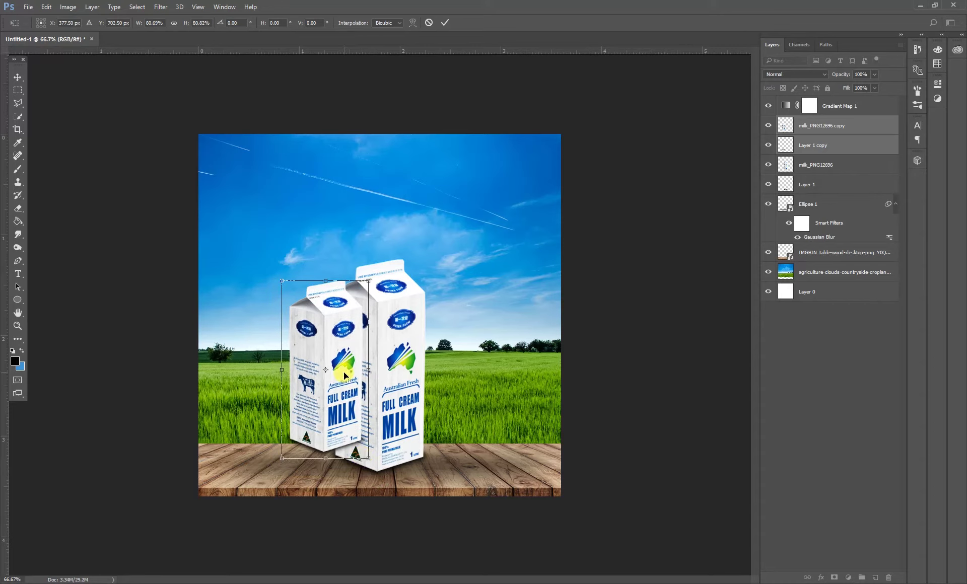
left_click_drag(371, 457, 376, 462)
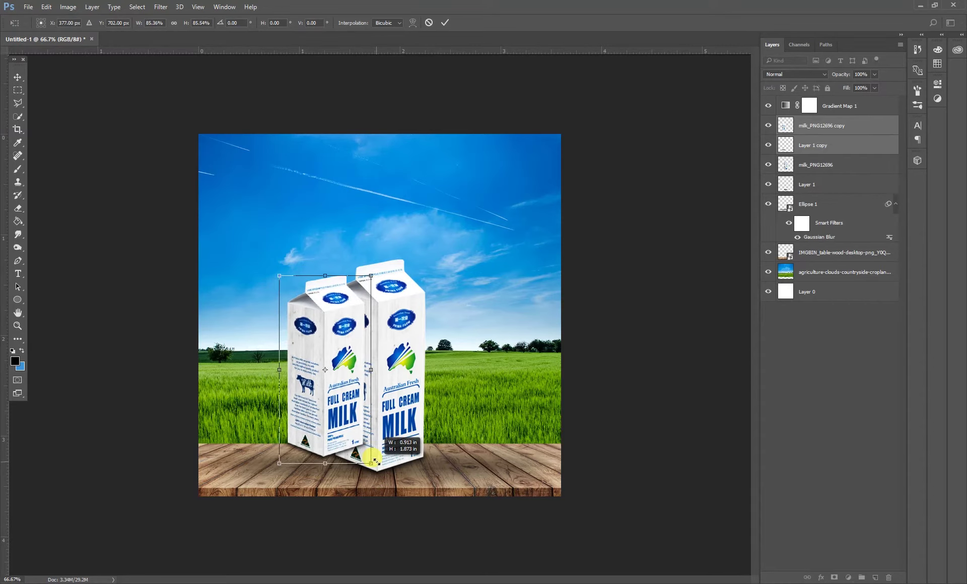
key("Return")
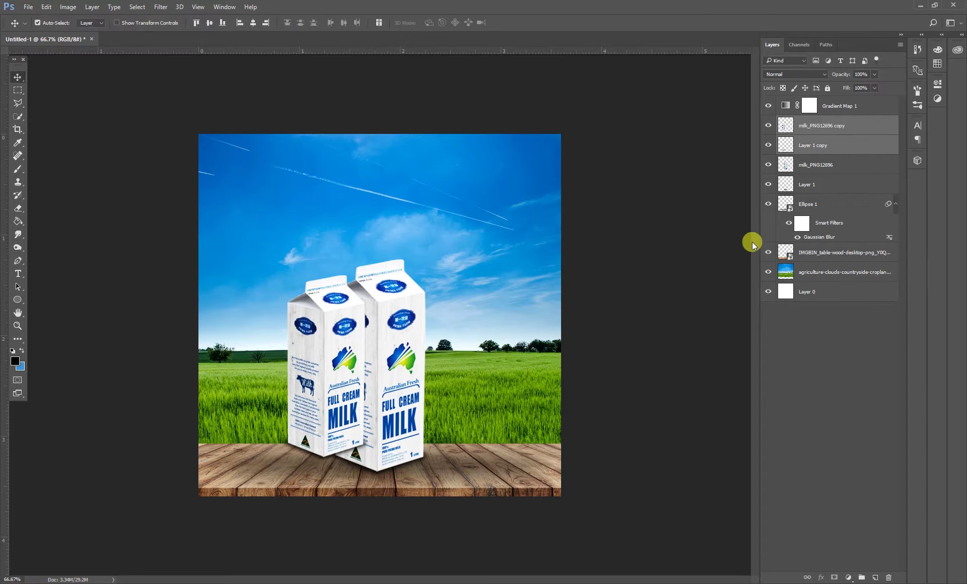
Step: Lower the front carton slightly and move the rear carton with its shadow down onto the table
left_click_drag(352, 403, 352, 410)
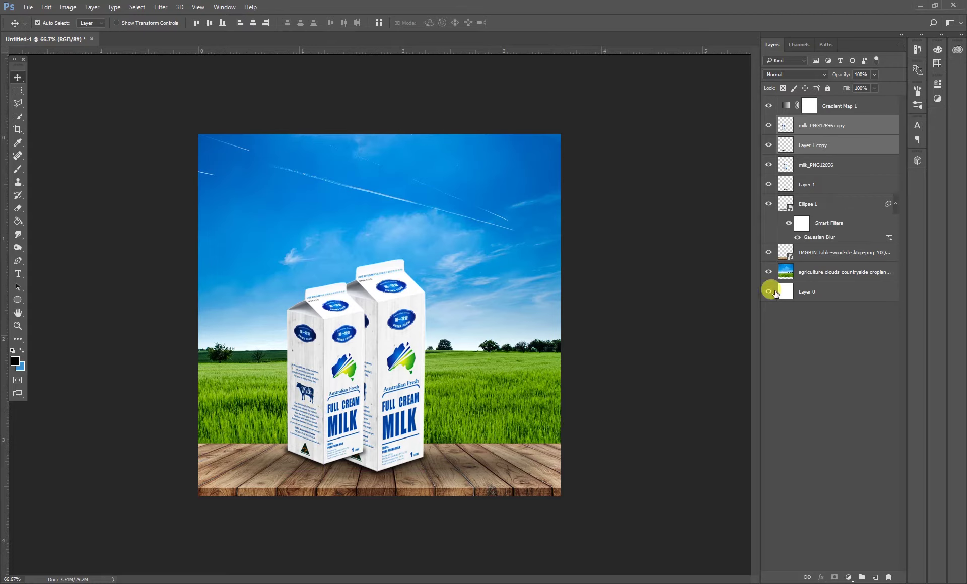
left_click(848, 163)
left_click(834, 185, "ctrl")
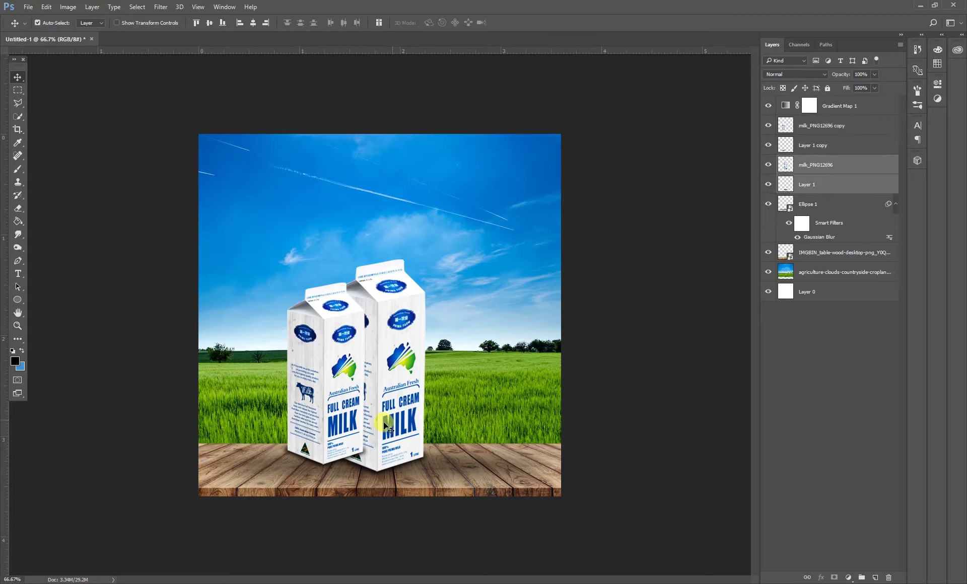
key("ctrl+t")
left_click_drag(397, 349, 402, 341)
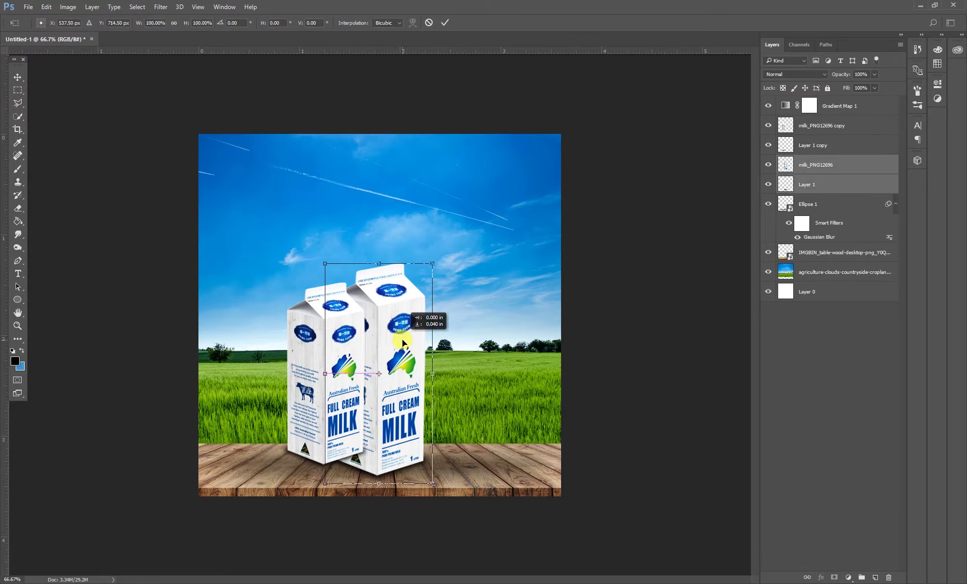
key("Return")
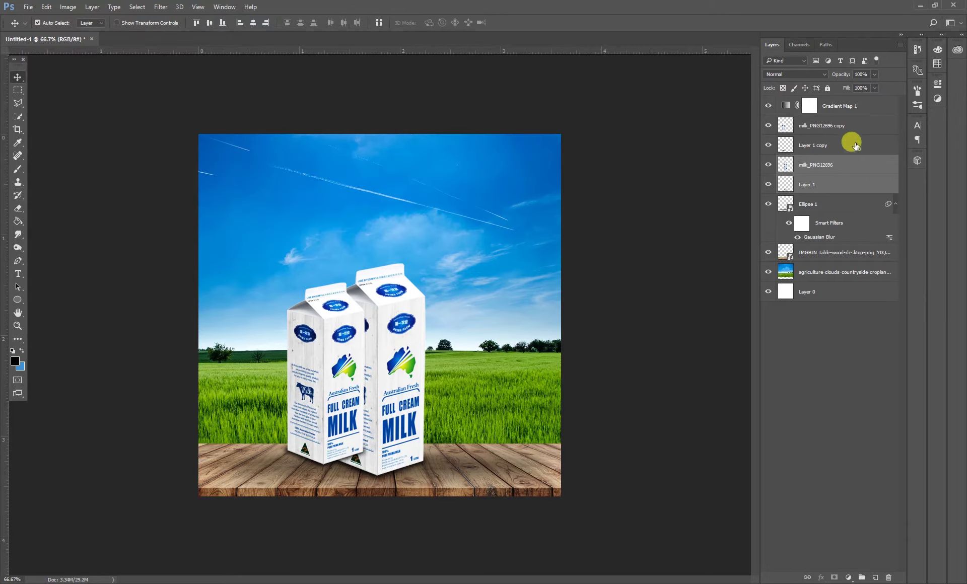
Step: Stack the copied carton layers beneath the originals and lower the front carton a little
left_click(843, 125)
left_click(851, 145, "ctrl")
left_click_drag(854, 151, 856, 194)
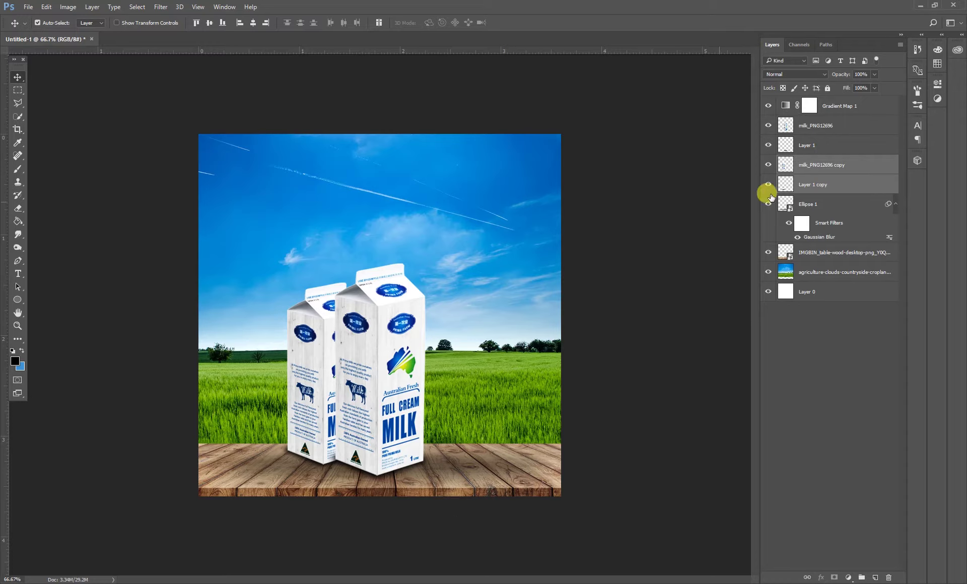
left_click(831, 143)
left_click(831, 126, "ctrl")
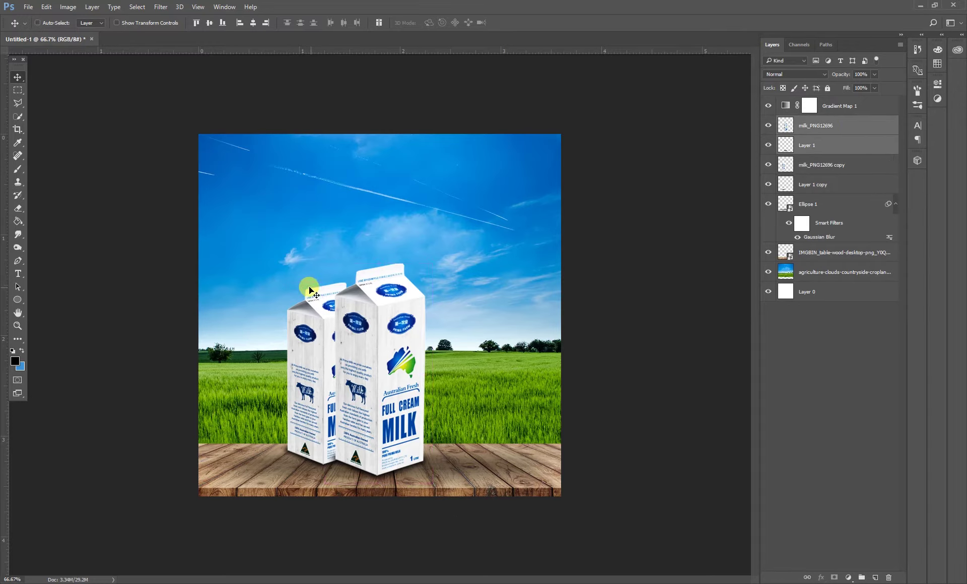
key("ctrl+t")
left_click_drag(409, 311, 408, 324)
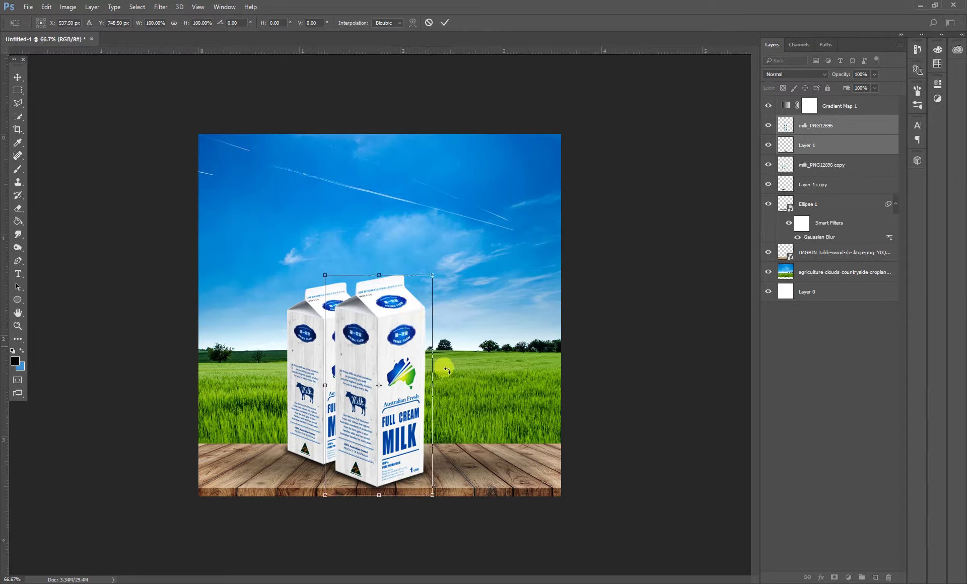
key("Return")
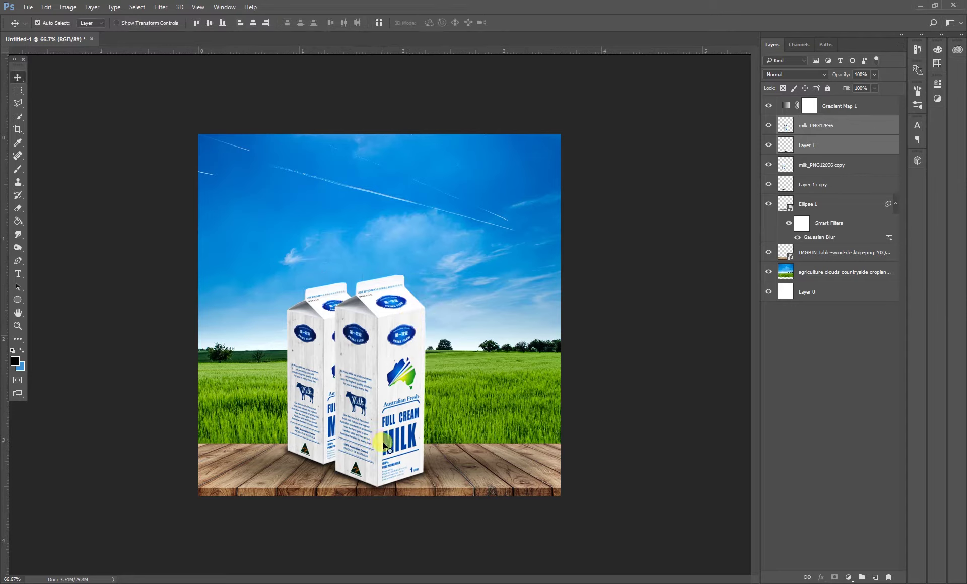
Step: Shrink both cartons and their shadows together to about 96%
left_click(821, 165, "ctrl")
left_click(821, 185, "ctrl")
key("ctrl+t")
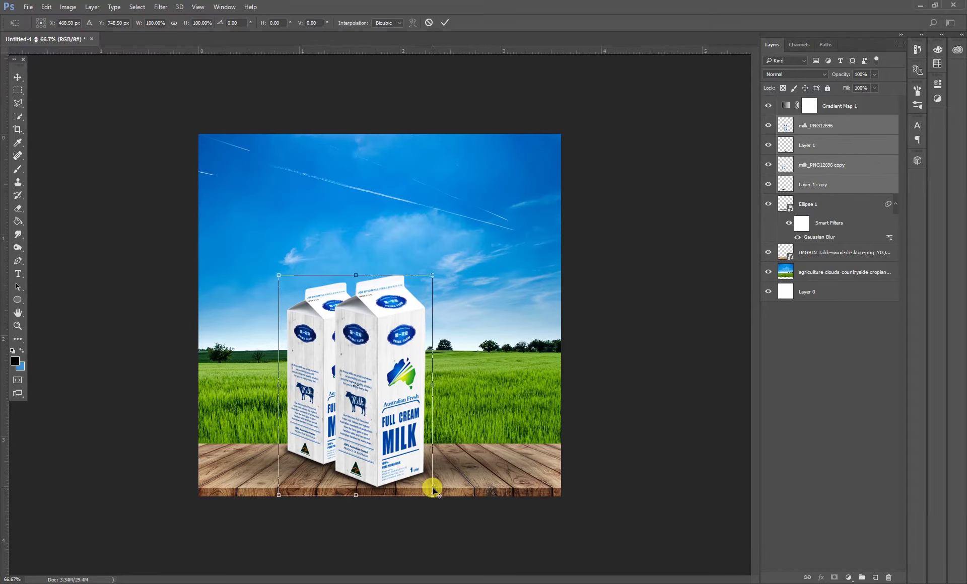
left_click_drag(432, 491, 423, 491)
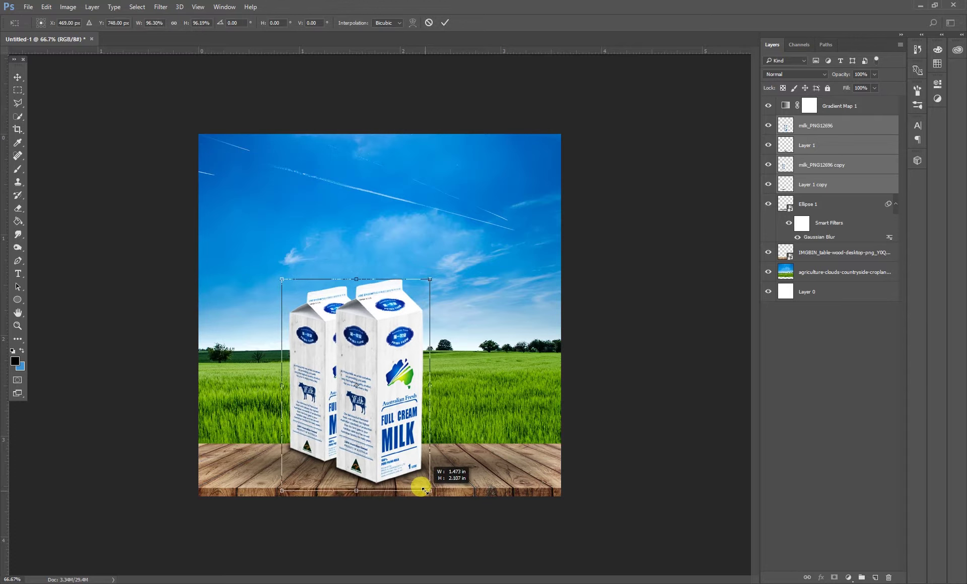
key("Return")
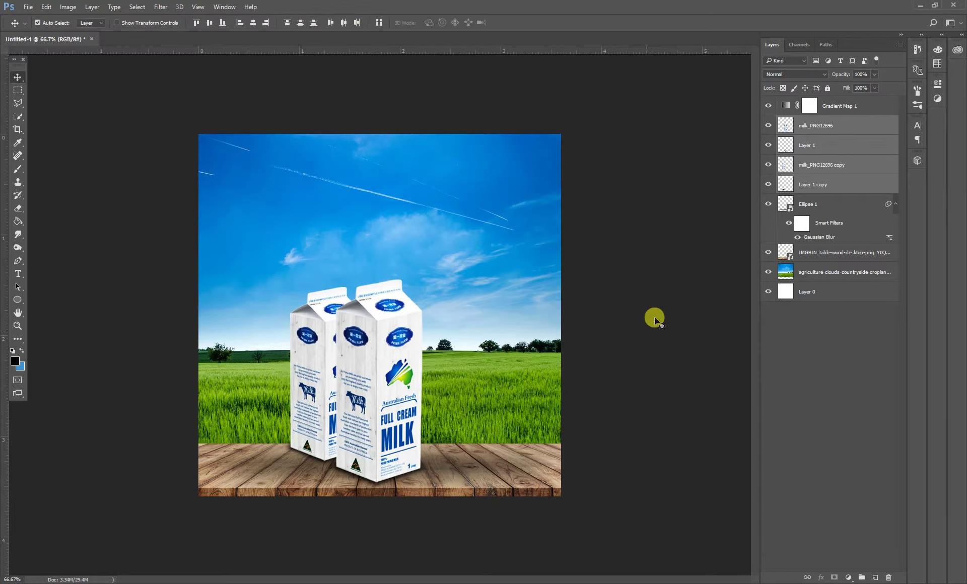
left_click(652, 316)
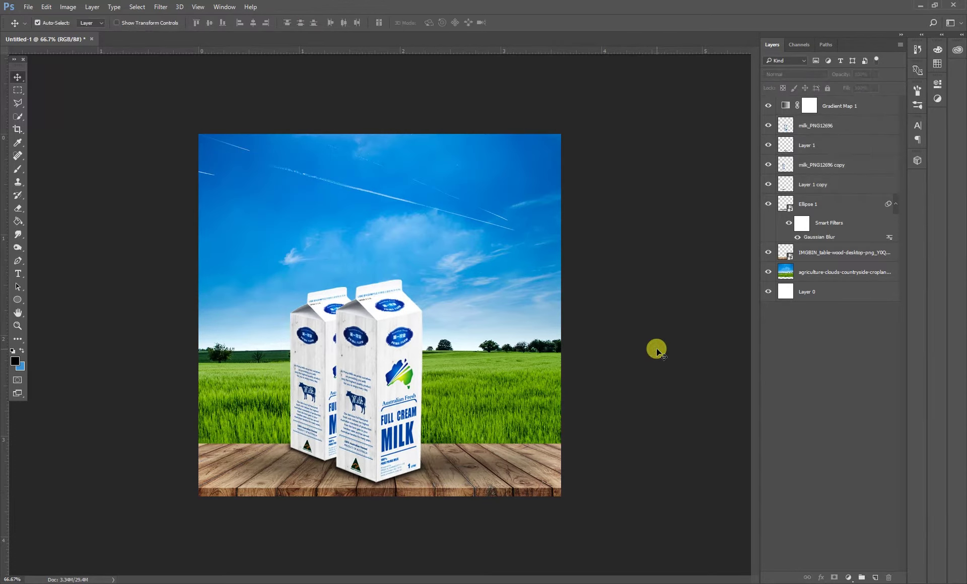
Step: Duplicate the back carton with its shadow and place the copy right of the front carton
left_click(767, 165)
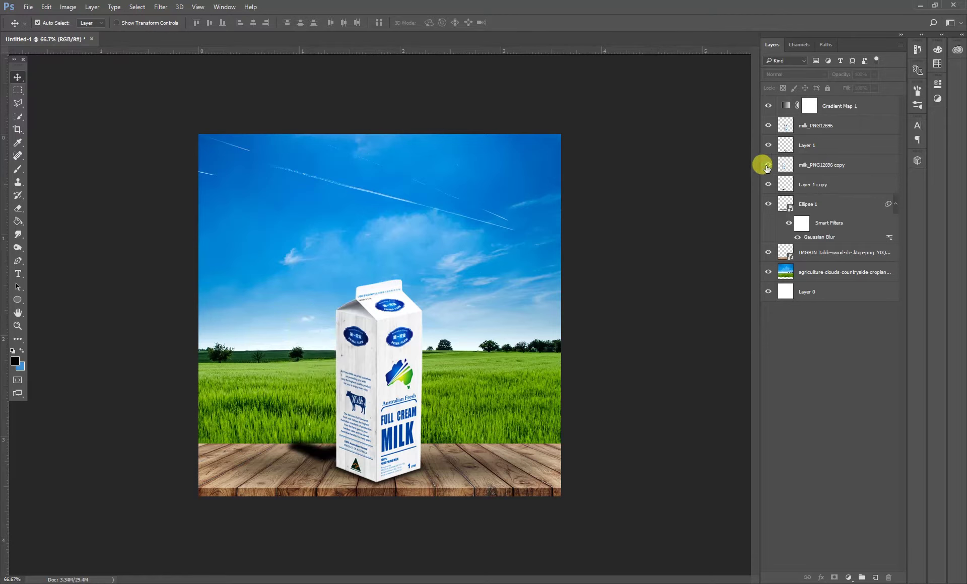
left_click(830, 165)
left_click(828, 184, "shift")
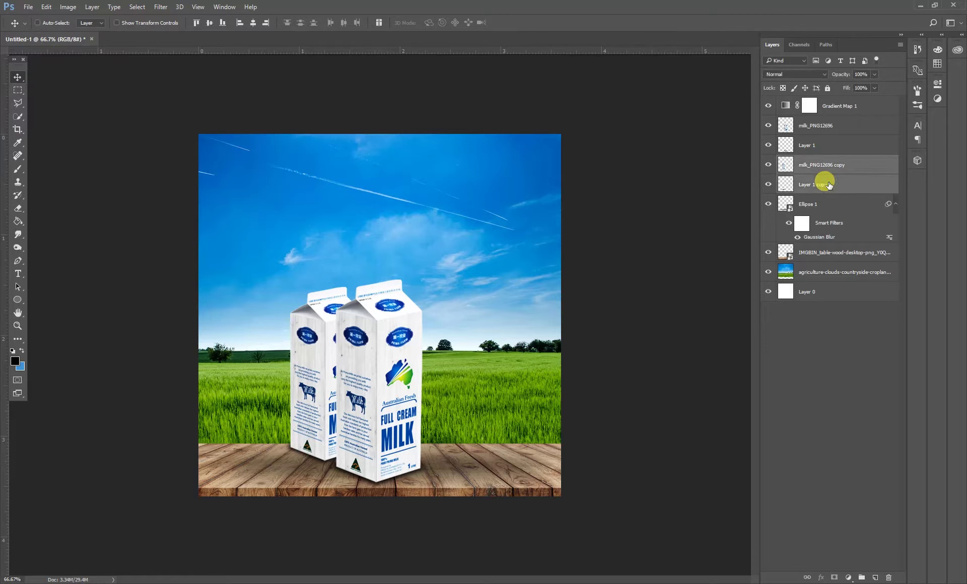
key("ctrl+j")
key("ctrl+t")
left_click_drag(309, 423, 416, 418)
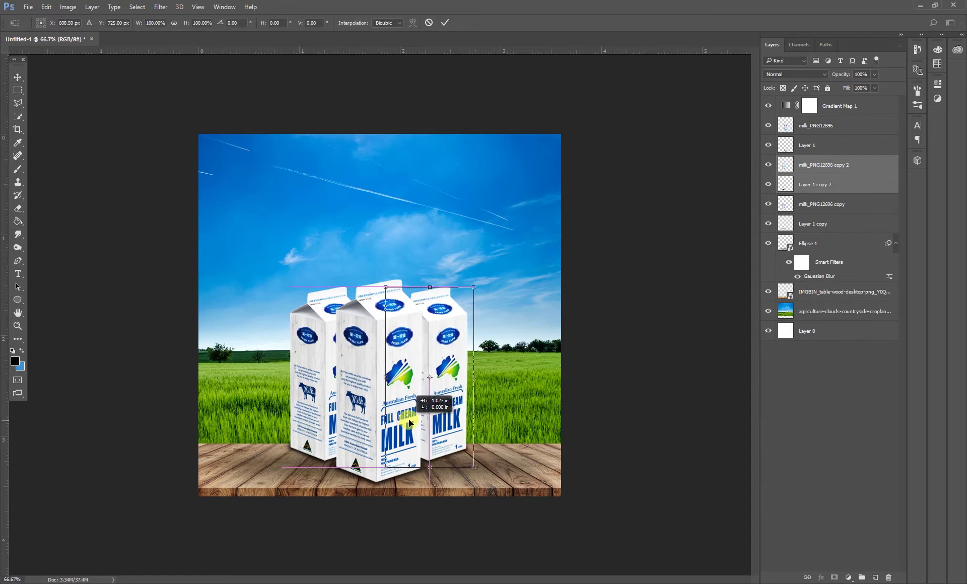
left_click_drag(416, 418, 416, 418)
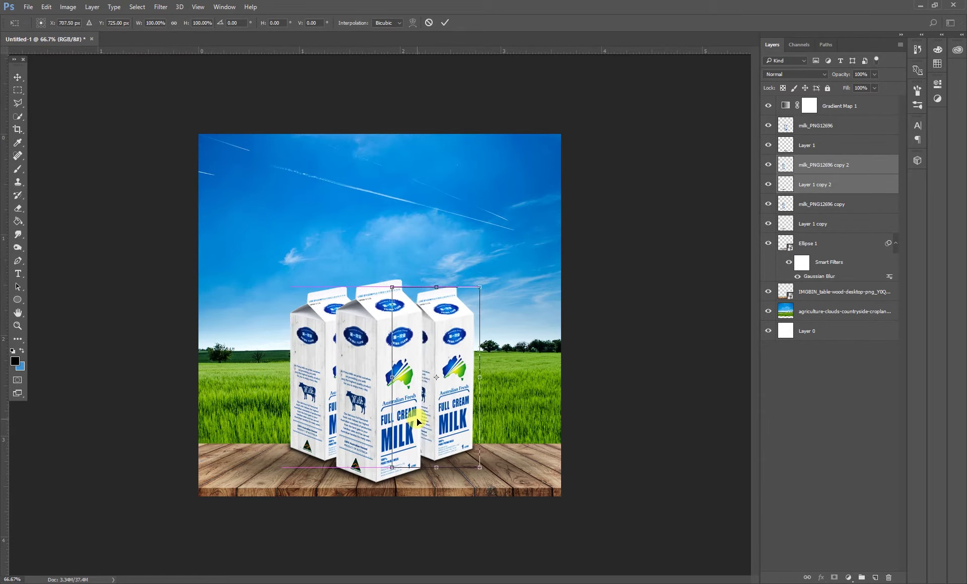
key("Return")
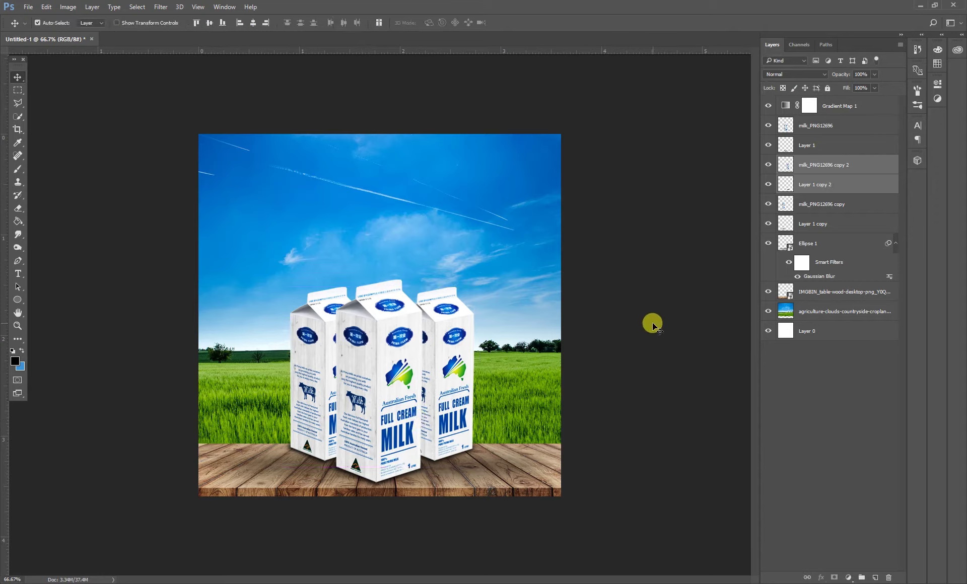
Step: Nudge the left carton and its shadow slightly further left
left_click(822, 204)
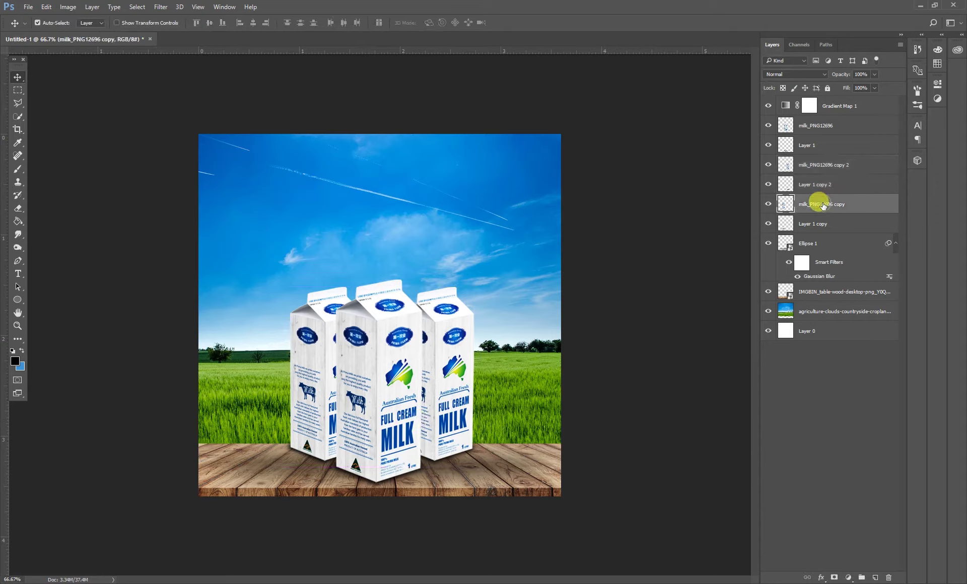
left_click(815, 222, "ctrl")
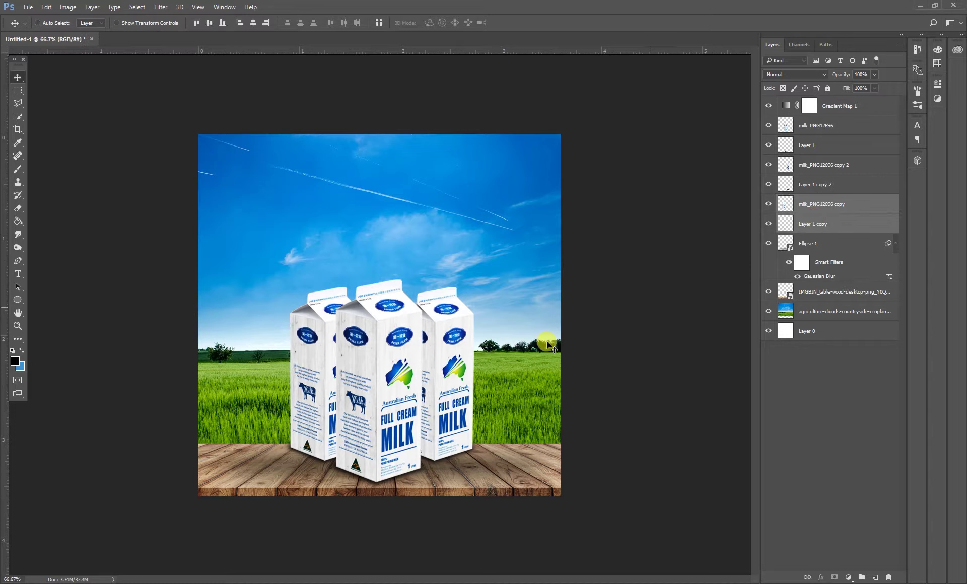
key("ctrl+t")
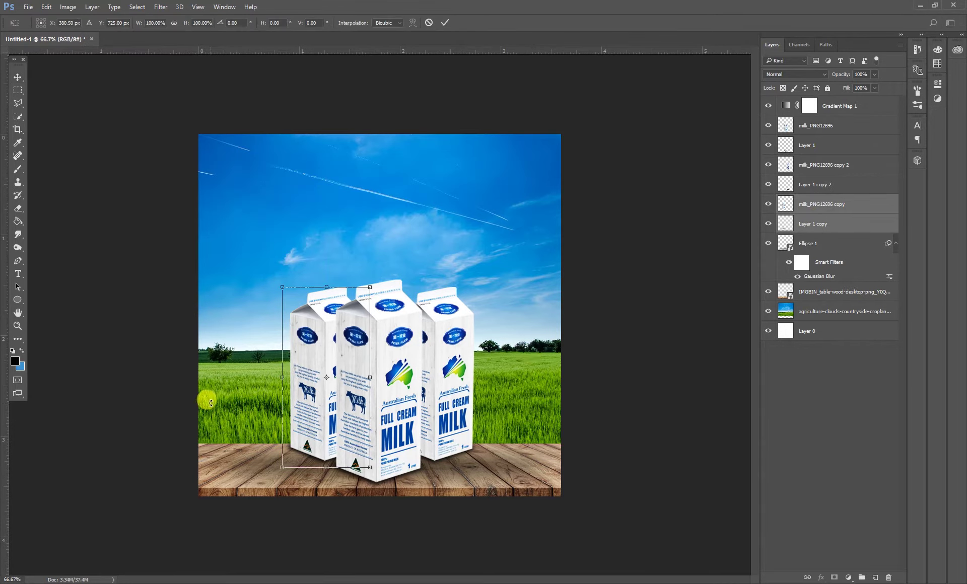
key("Left")
key("Left")
key("Left")
key("Left")
key("Left")
key("Left")
key("Left")
key("Left")
key("Left")
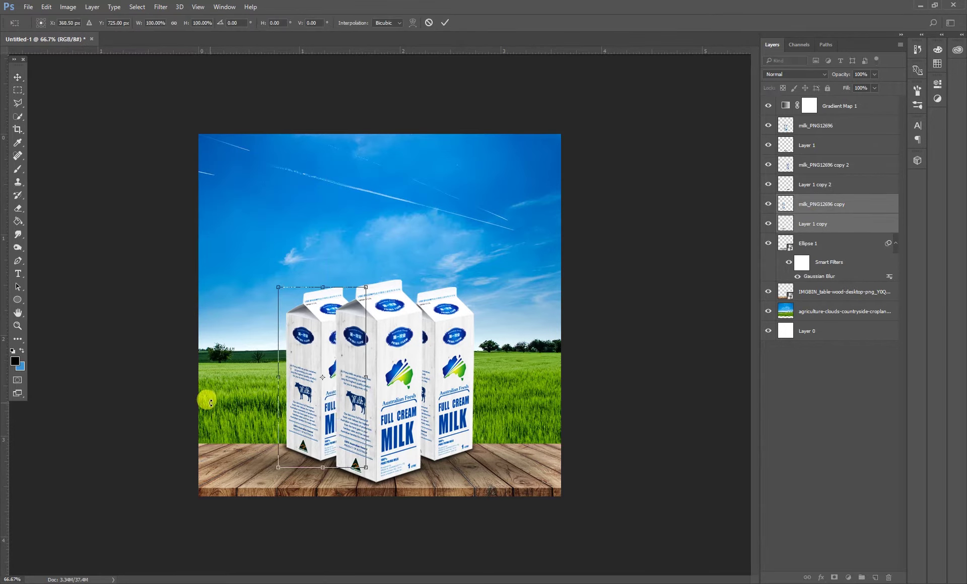
key("Return")
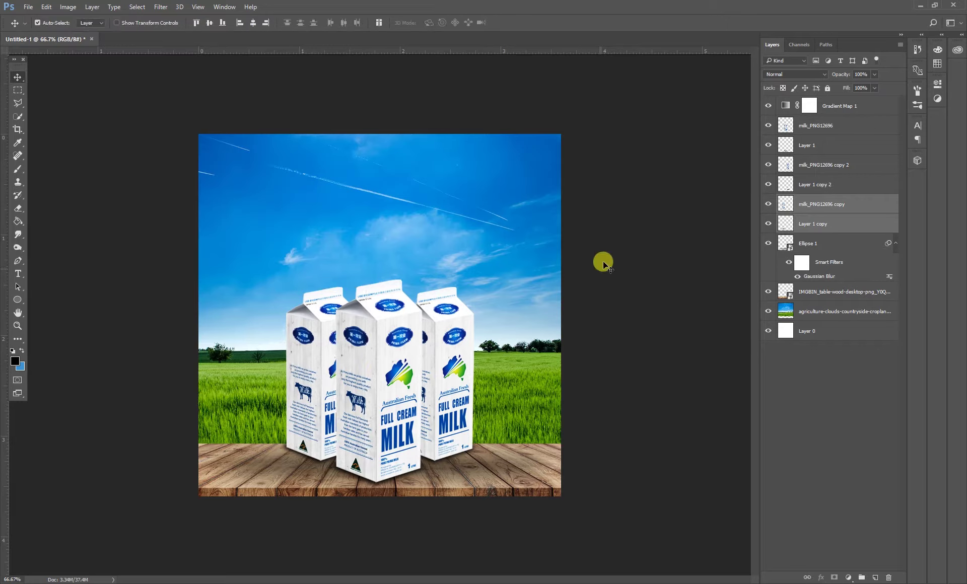
left_click(609, 250)
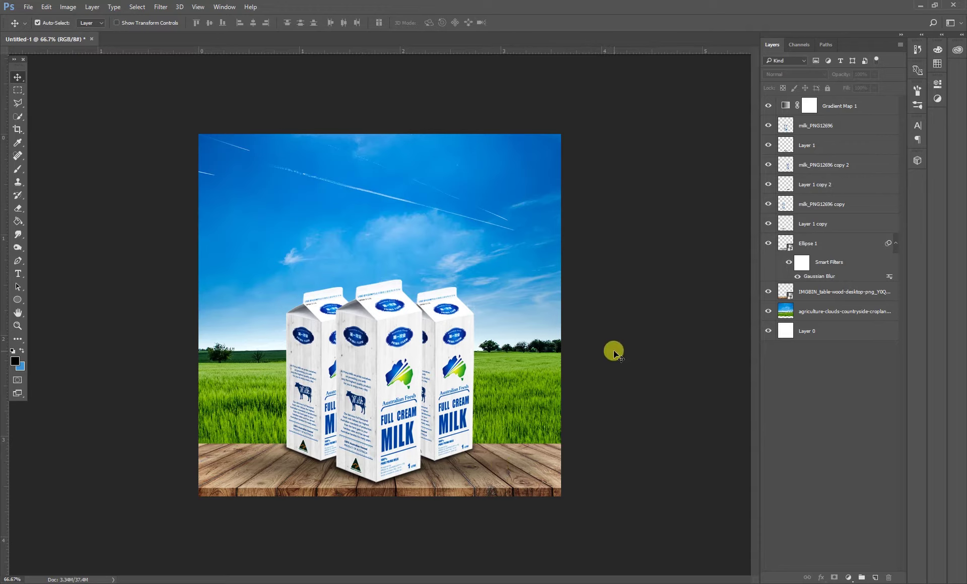
Step: Trim the wooden table layer from the top, then stretch its bottom edge slightly down
left_click(508, 464)
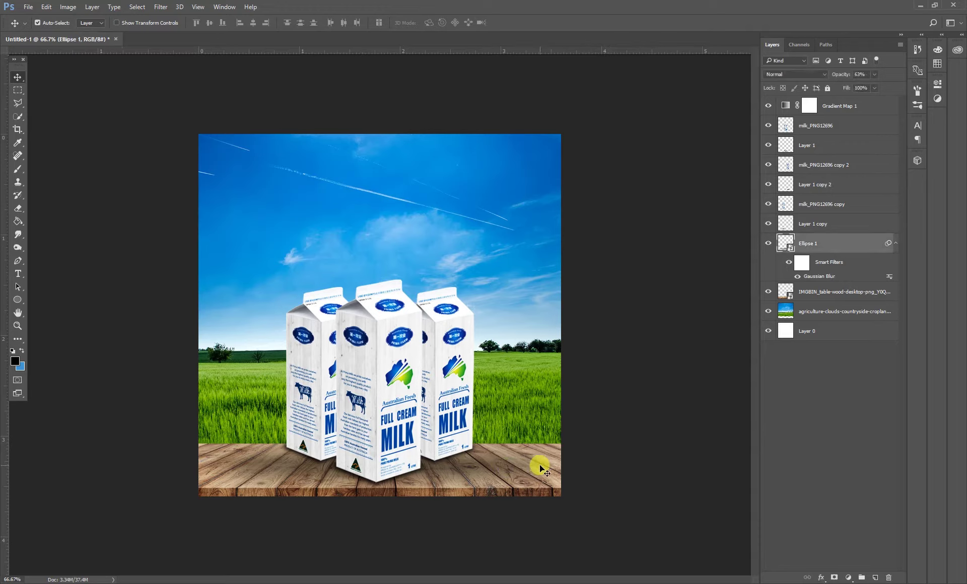
left_click(820, 292)
key("ctrl+t")
mouse_move(381, 134)
left_mouse_down()
mouse_move(381, 175)
mouse_move(381, 164)
left_mouse_up()
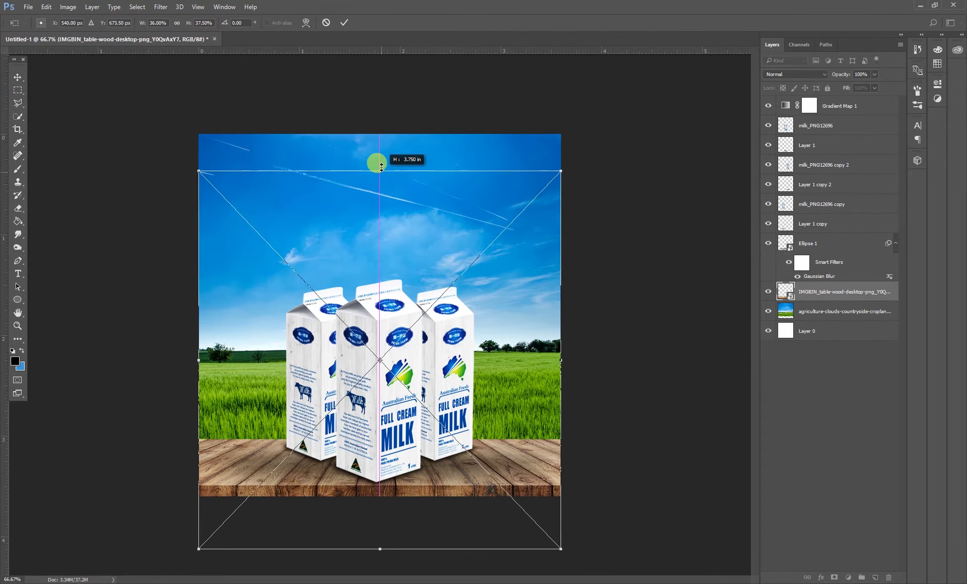
key("Return")
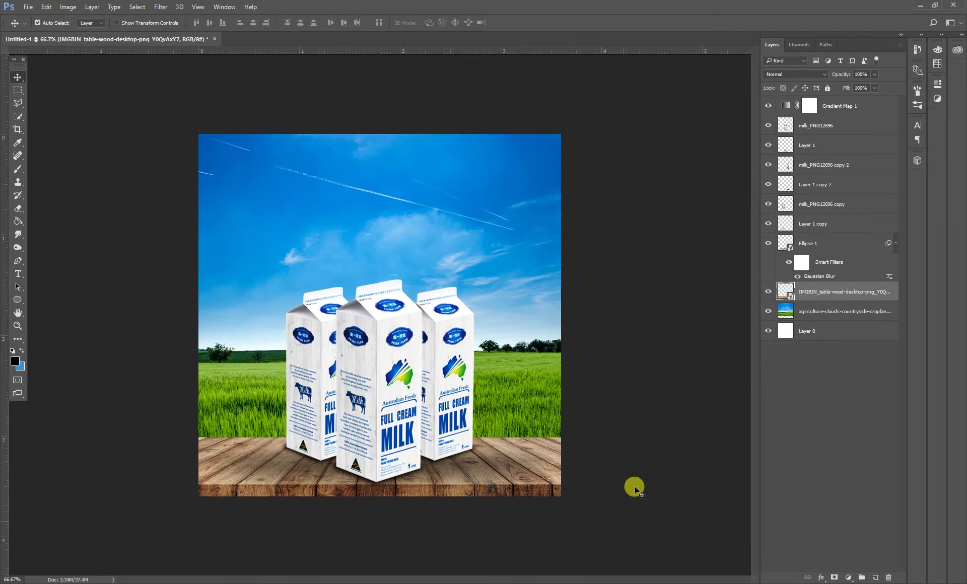
key("ctrl+t")
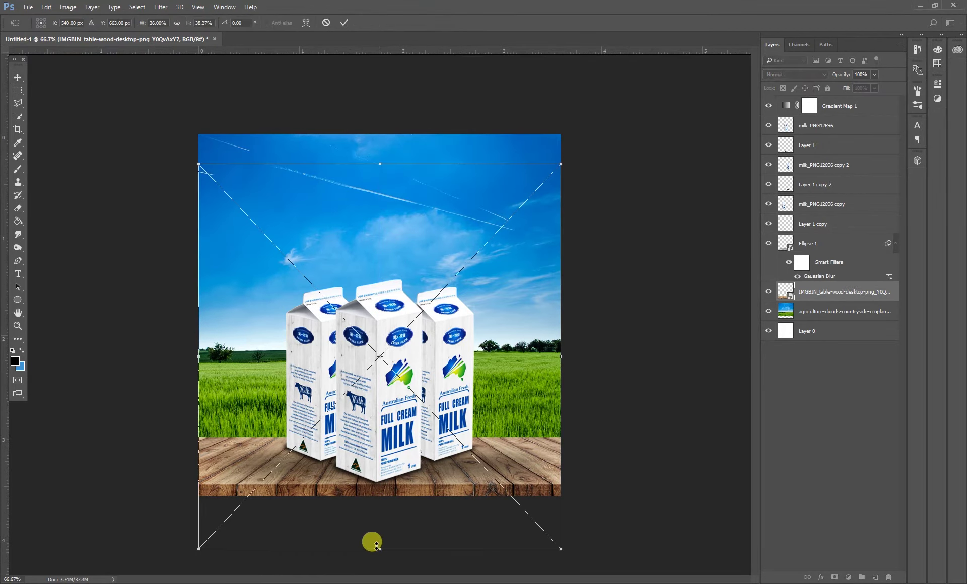
left_click_drag(380, 549, 379, 555)
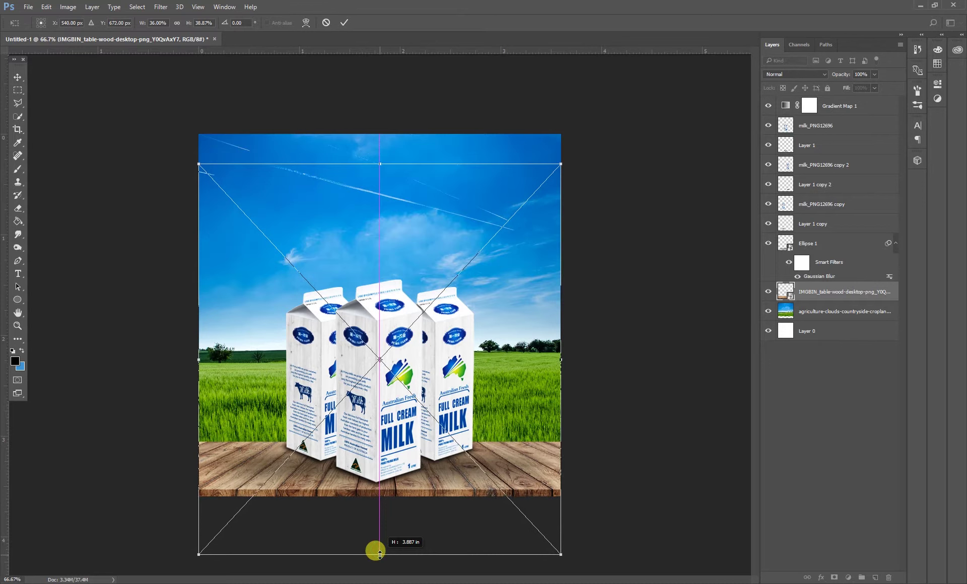
key("Return")
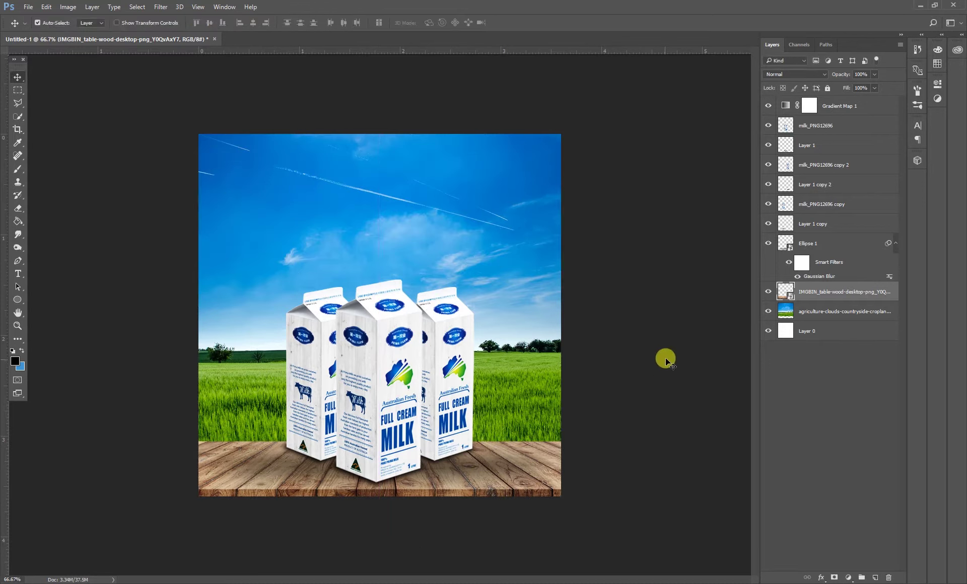
Step: On a new layer, brush a thin dark stroke along the middle carton's left edge
left_click(665, 357)
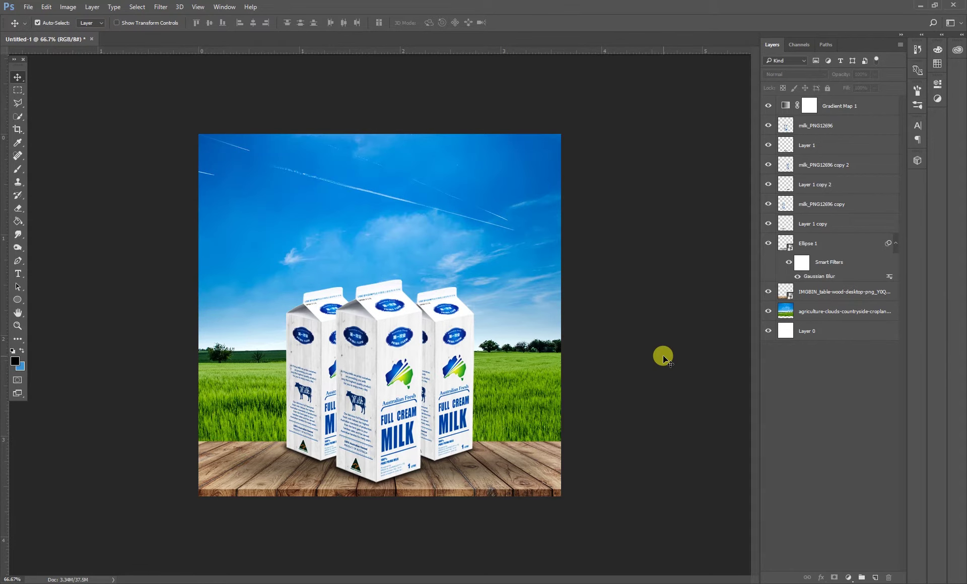
left_click(320, 364)
key("ctrl+plus")
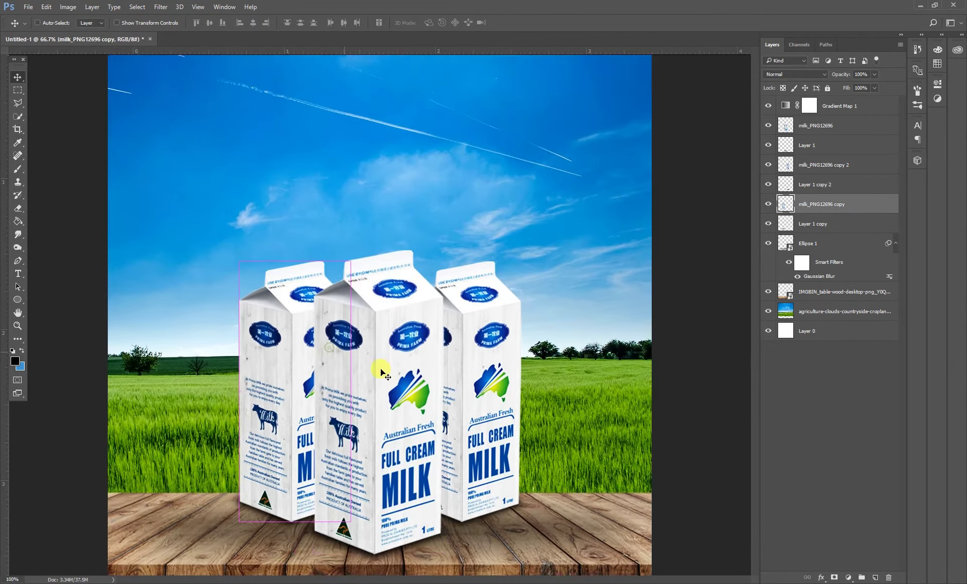
key("ctrl+shift+alt+n")
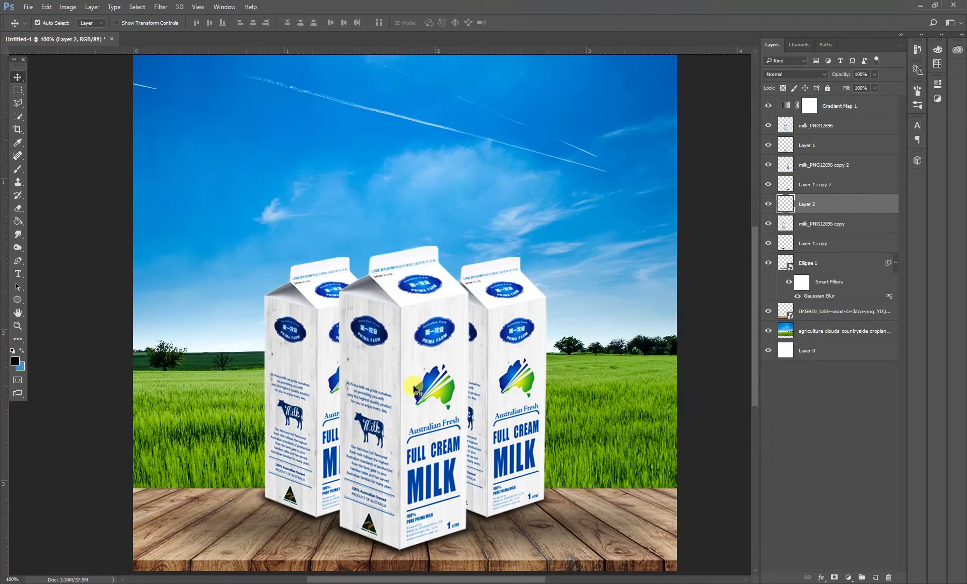
left_click(18, 169)
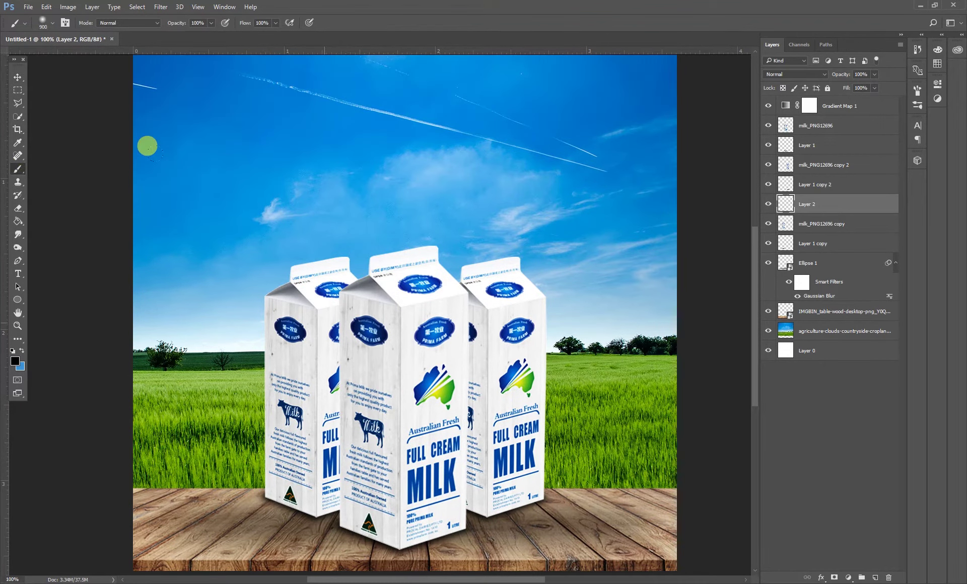
key("bracketleft")
key("bracketleft")
key("bracketleft")
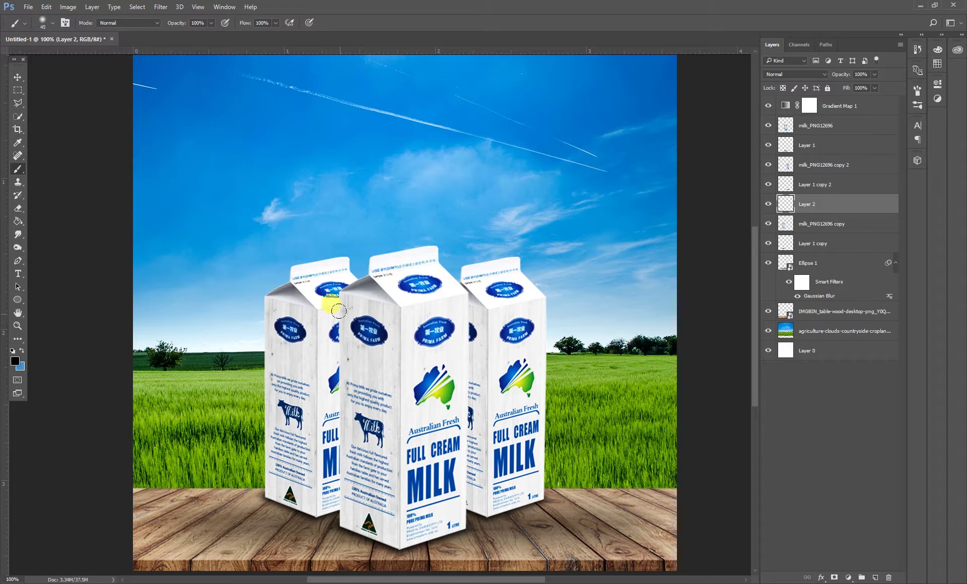
left_click_drag(340, 303, 339, 502)
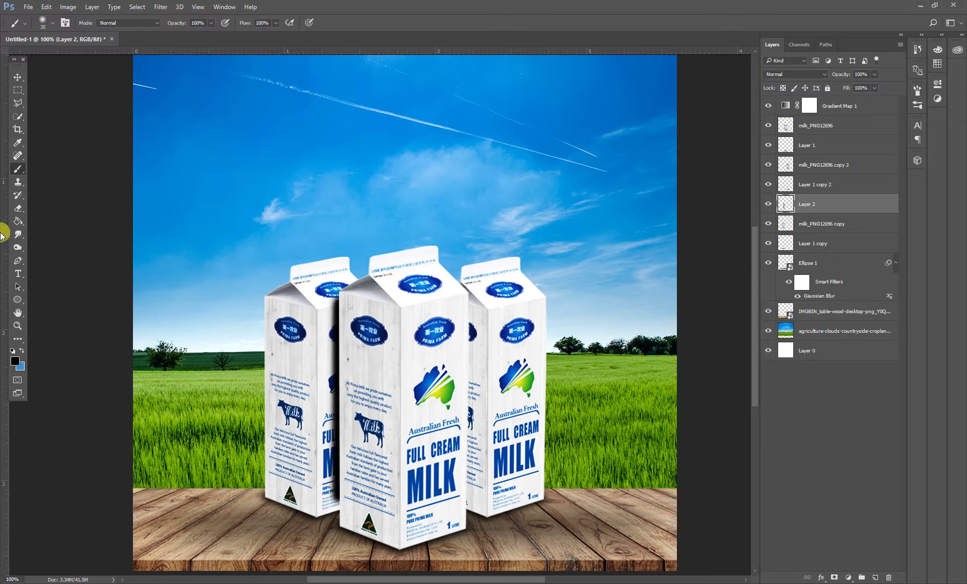
left_click(19, 78)
left_click(160, 6)
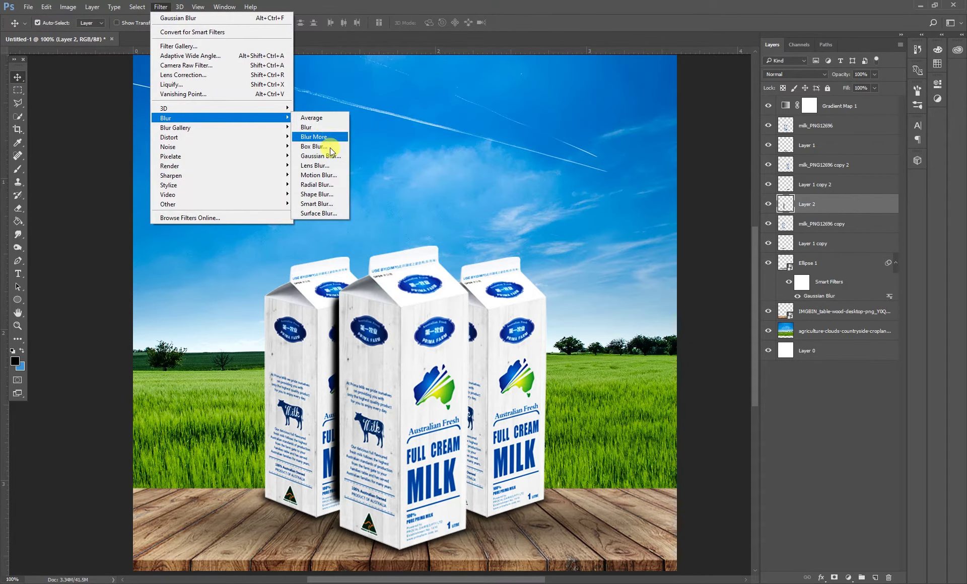
Step: Soften the painted shadow stroke with a Gaussian Blur
left_click(327, 156)
left_click_drag(513, 324, 501, 330)
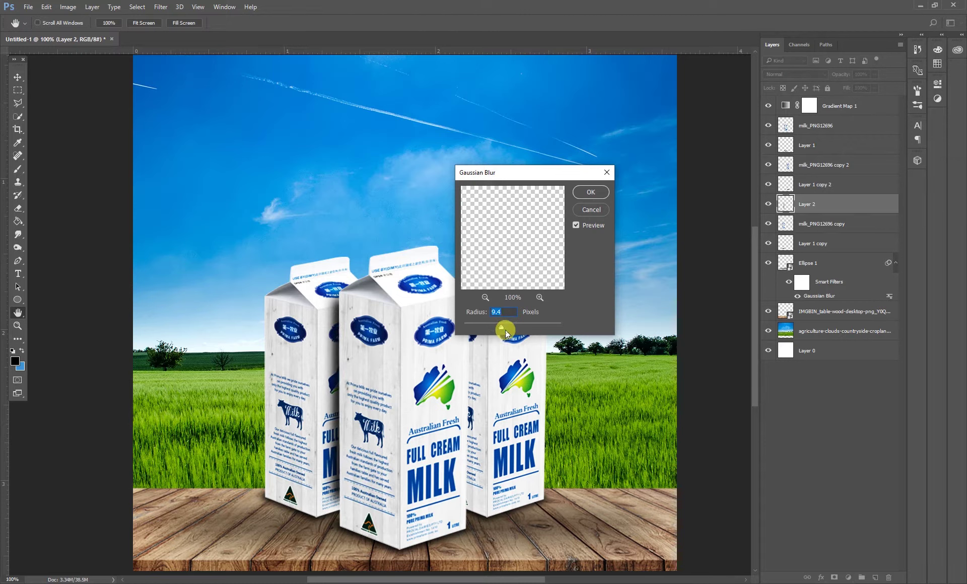
left_click(502, 328)
left_click_drag(502, 327, 505, 328)
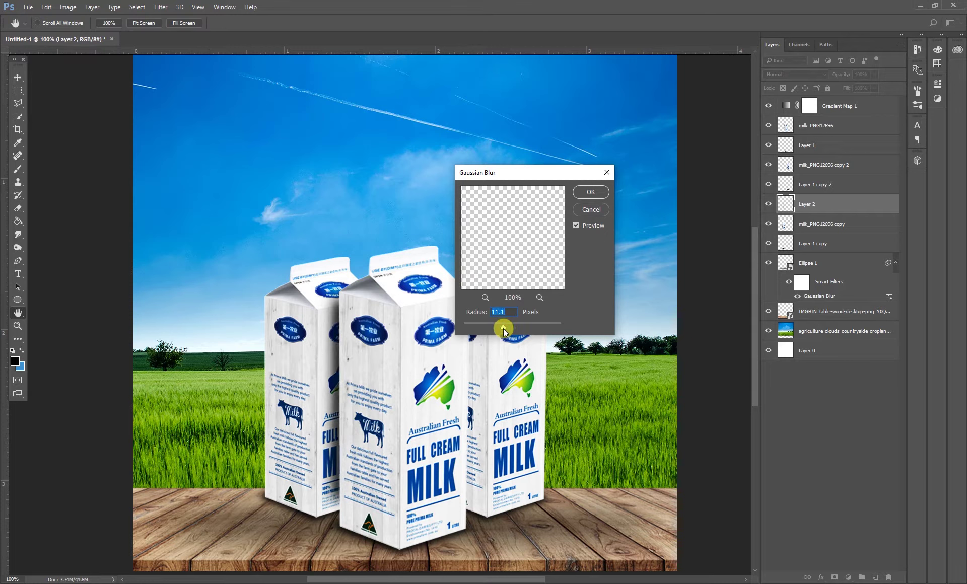
left_click(588, 191)
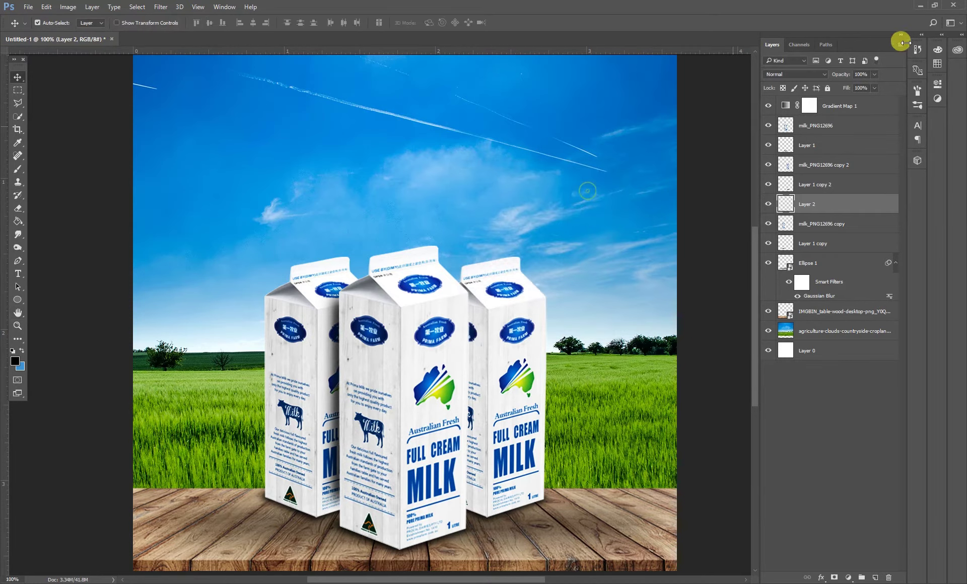
Step: Lengthen the blurred shadow downward and set its opacity to about 88%
left_click_drag(875, 75, 866, 89)
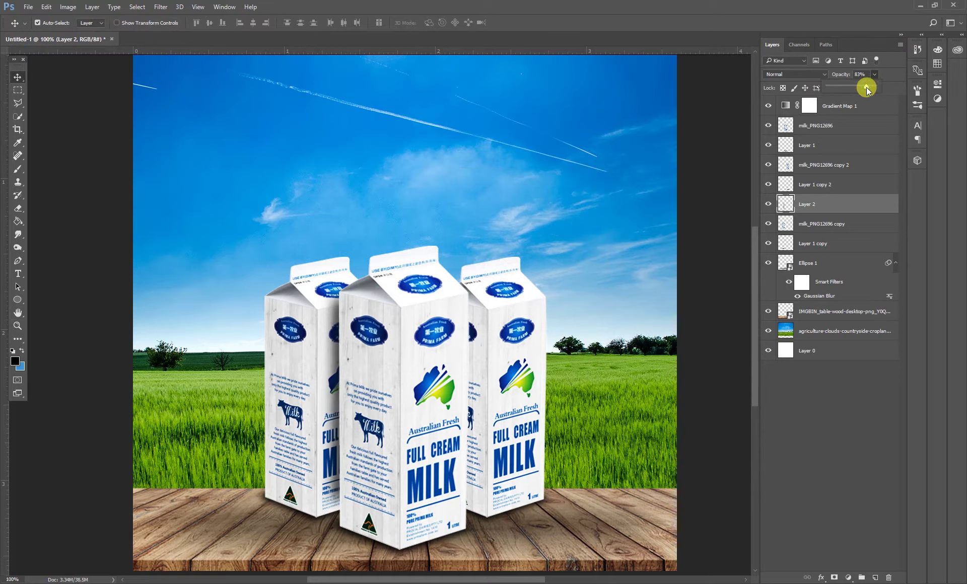
key("ctrl+t")
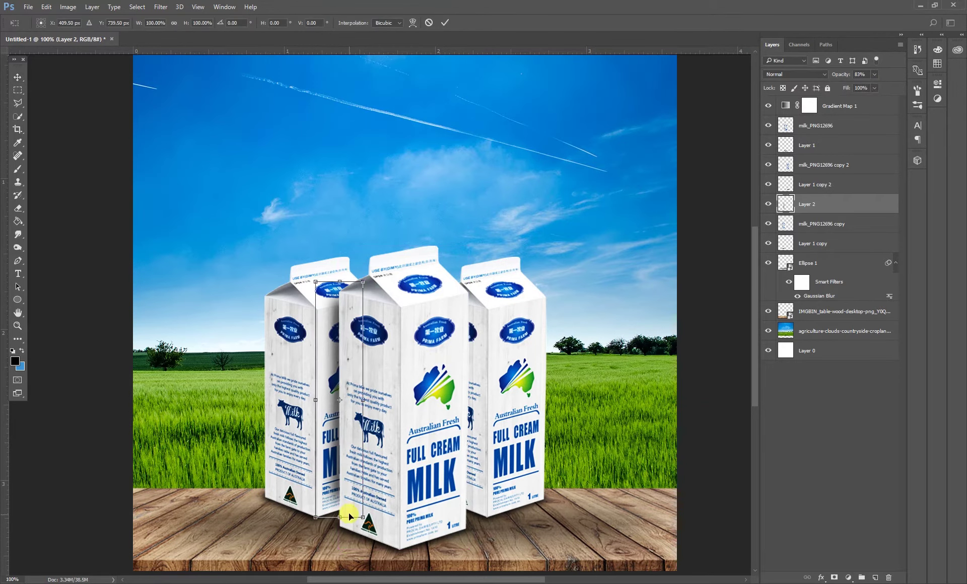
left_click_drag(340, 518, 340, 526)
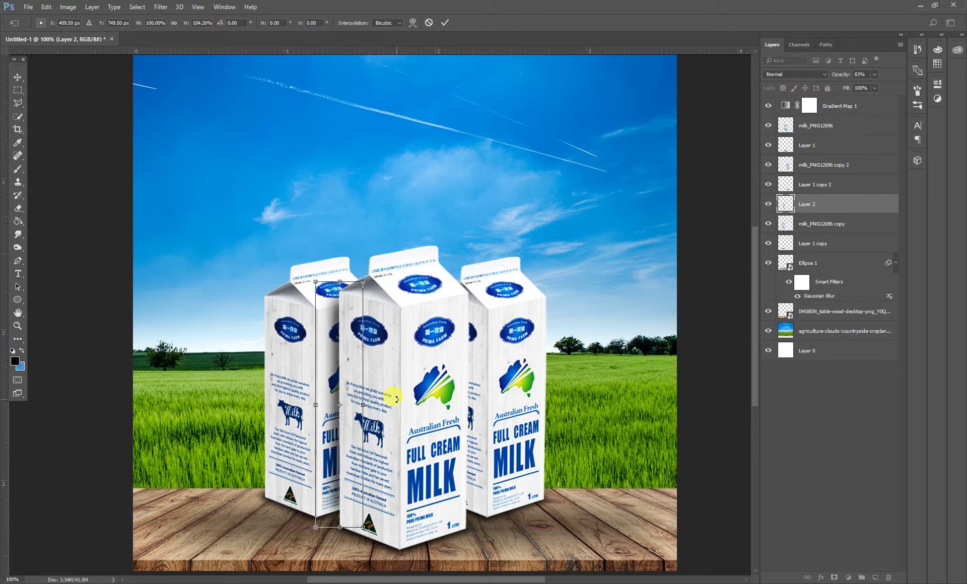
key("Return")
left_click(874, 74)
left_click_drag(874, 89, 878, 93)
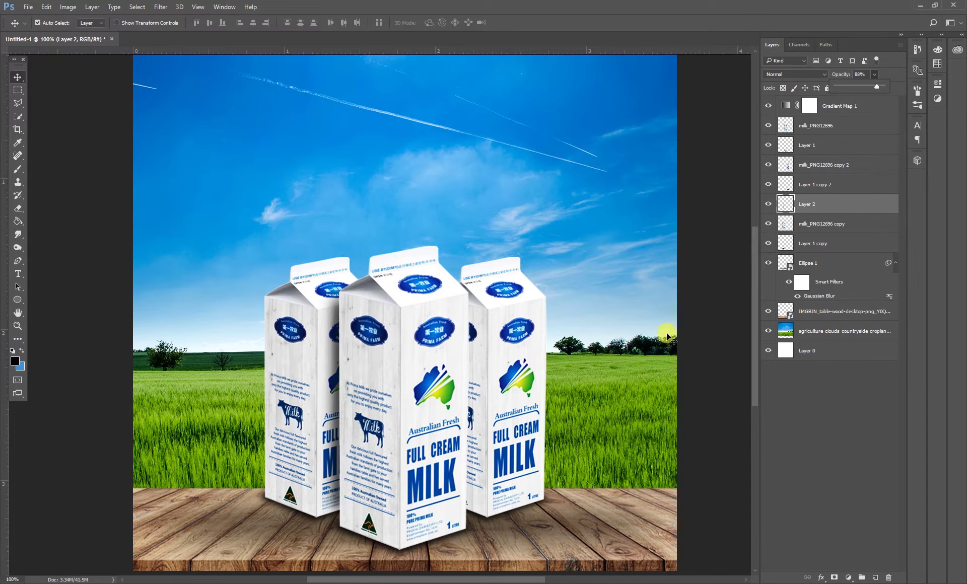
Step: Duplicate the blurred shadow and move the copy to the middle carton's right edge
key("ctrl+j")
key("ctrl+t")
left_click_drag(335, 332, 463, 342)
key("Return")
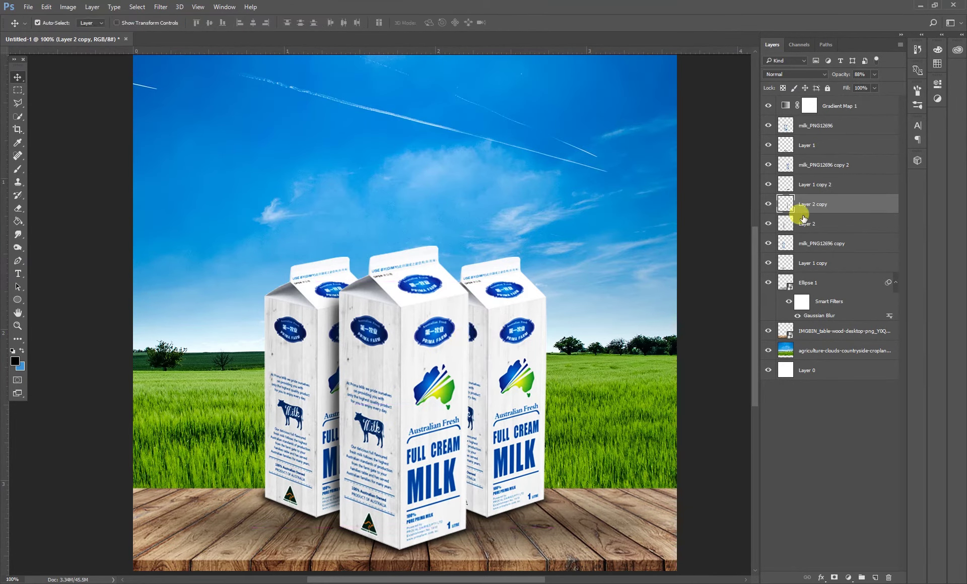
Step: Raise Layer 2 copy in the layer stack and stretch it slightly downward
left_click_drag(826, 204, 824, 136)
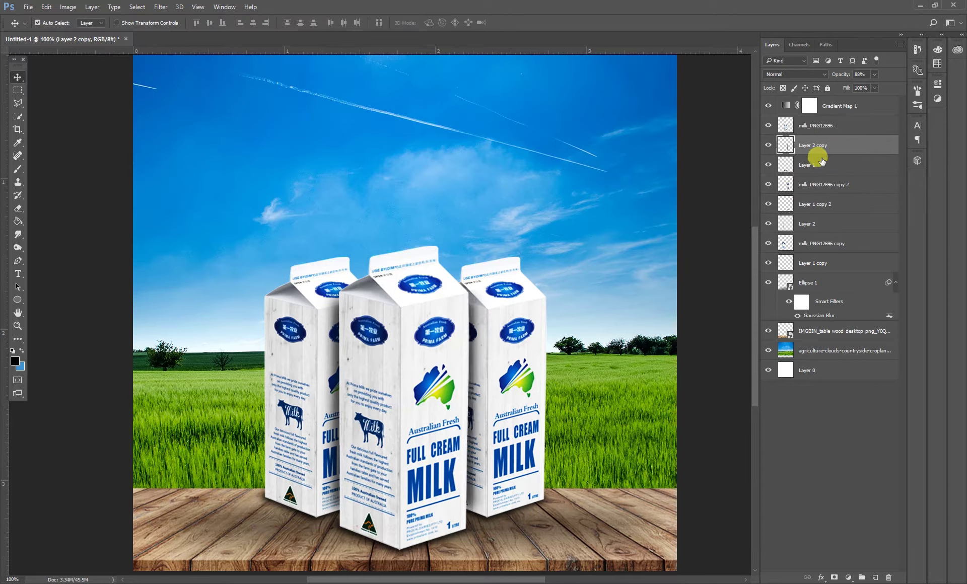
key("ctrl+t")
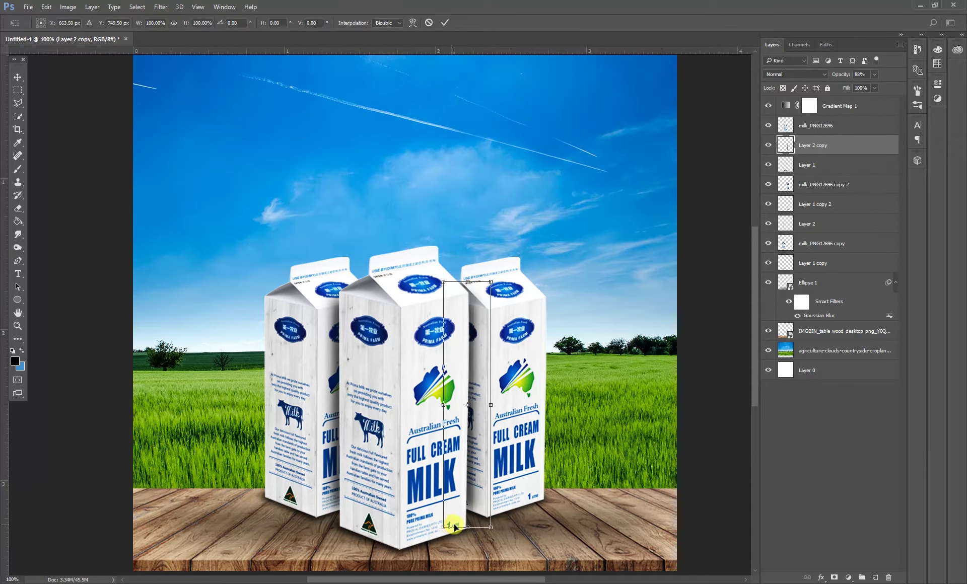
left_click_drag(466, 529, 465, 535)
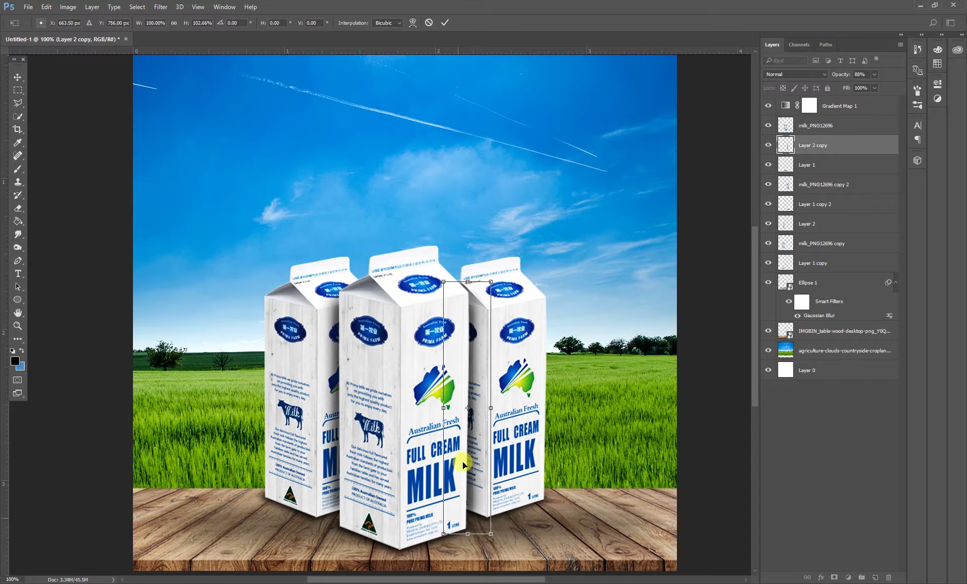
key("Return")
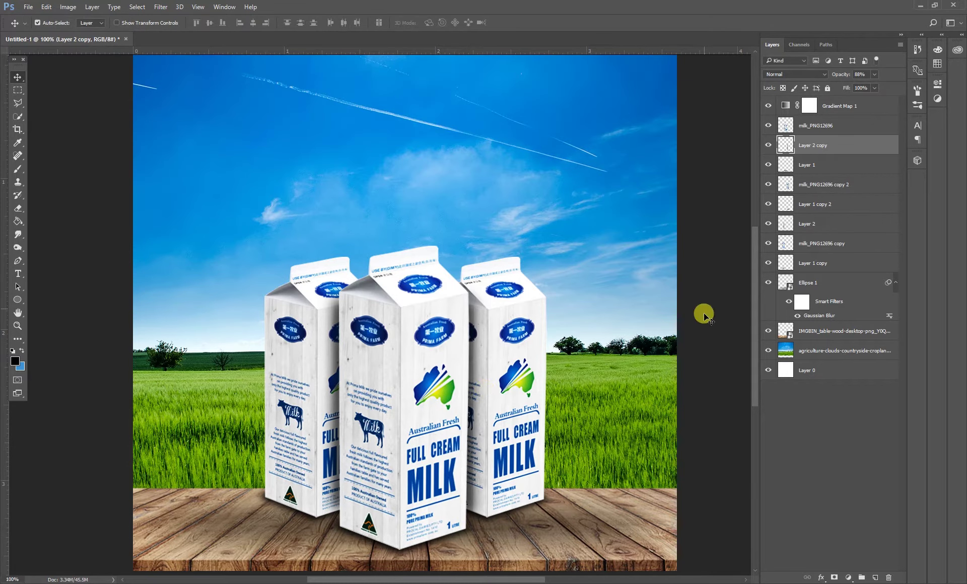
key("ctrl+minus")
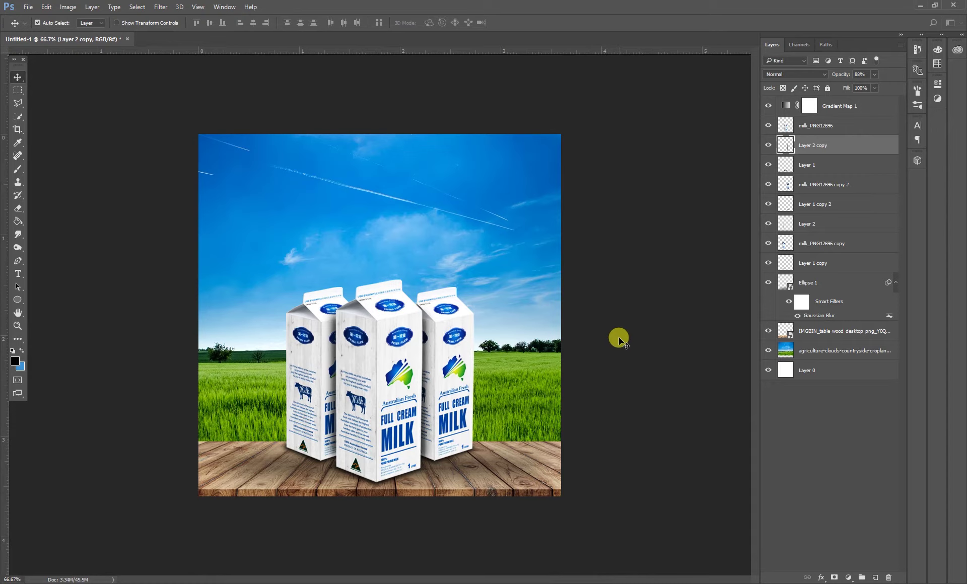
Step: Toggle the Ellipse 1 table shadow on and off to compare, leaving it hidden
left_click(618, 338)
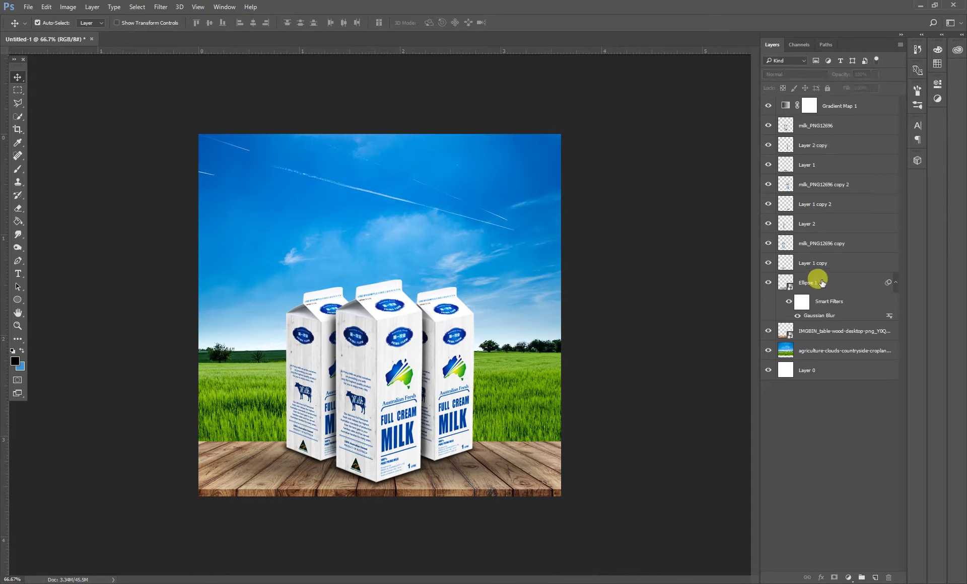
left_click(765, 283)
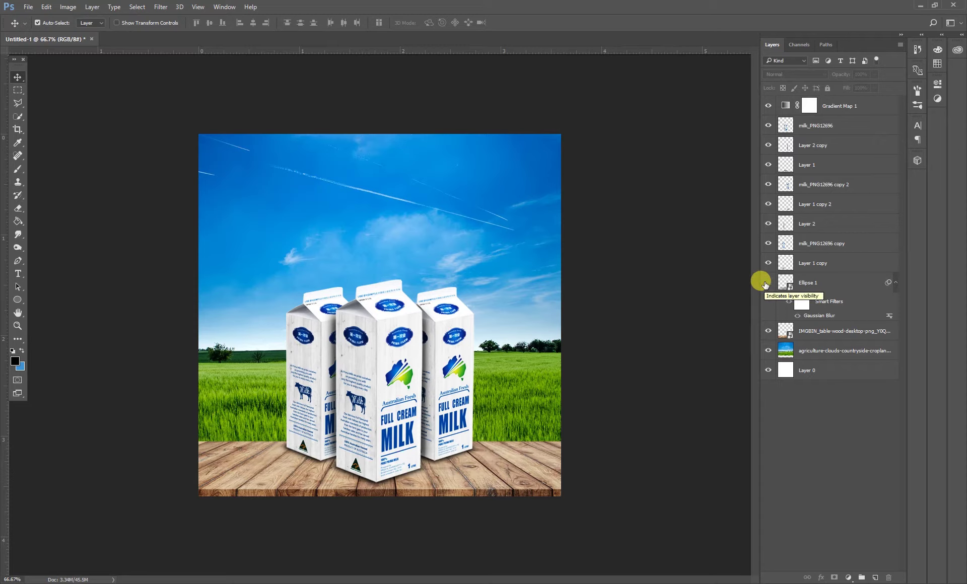
left_click(765, 283)
left_click(766, 283)
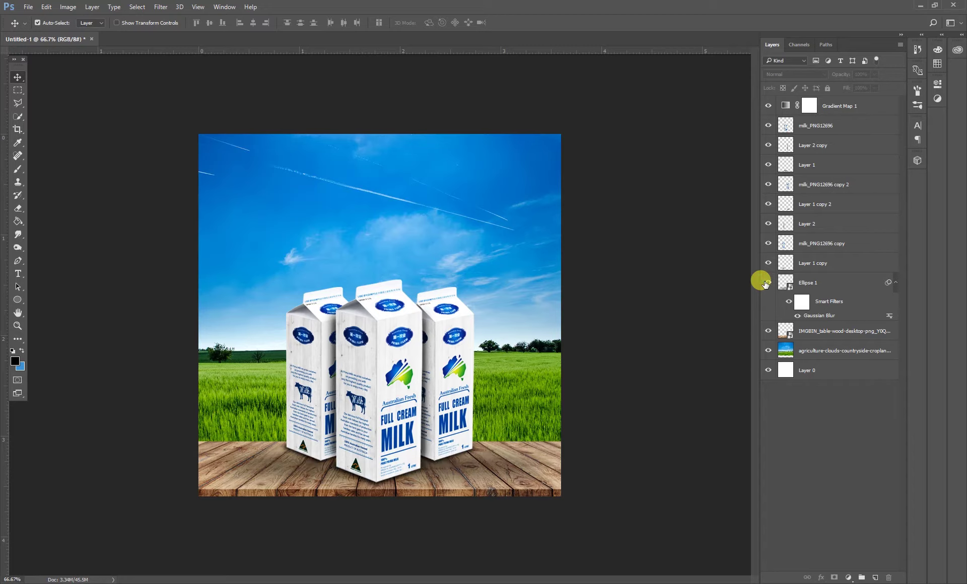
left_click(766, 283)
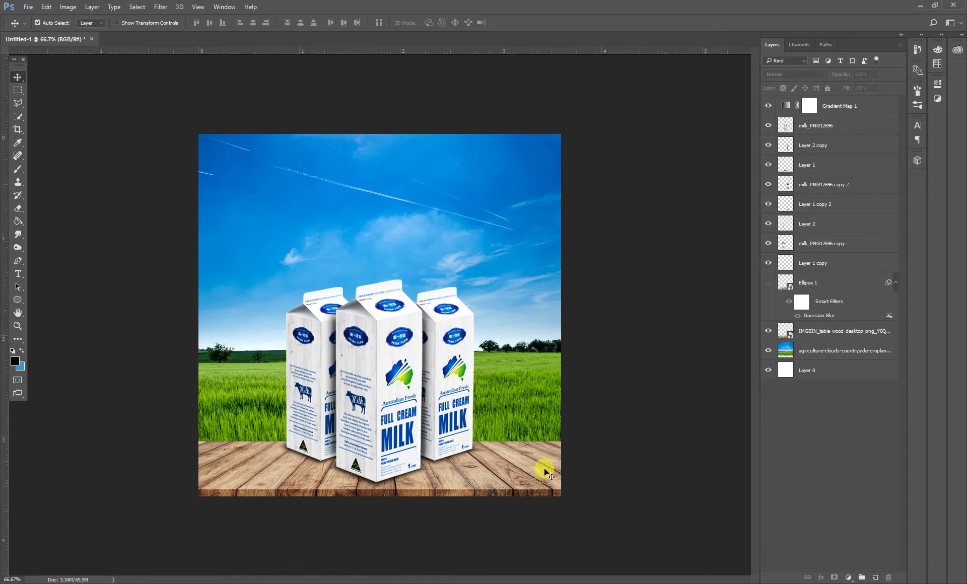
left_click(826, 330)
Step: Rasterize the wooden table layer and darken it slightly with a Curves adjustment
right_click(830, 330)
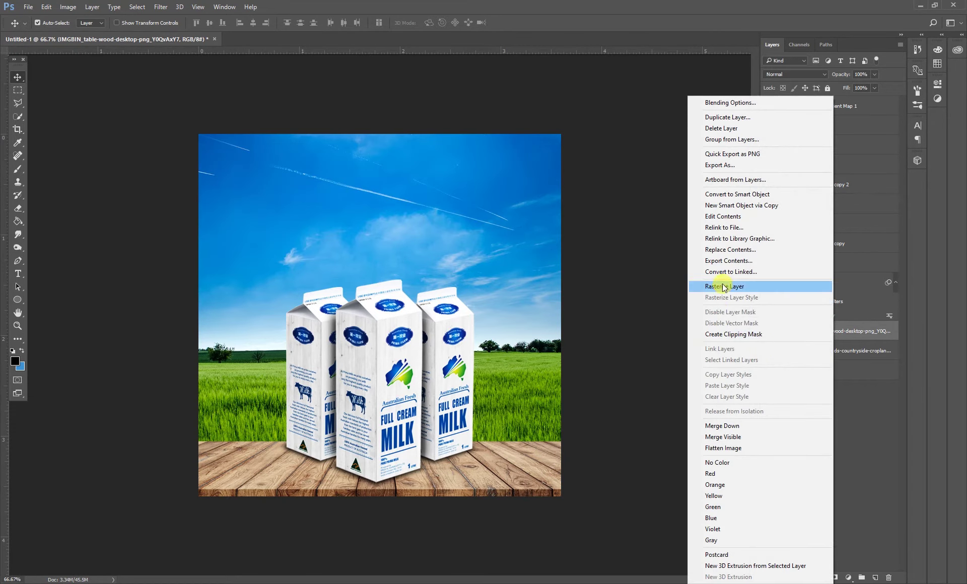
left_click(723, 287)
key("ctrl+m")
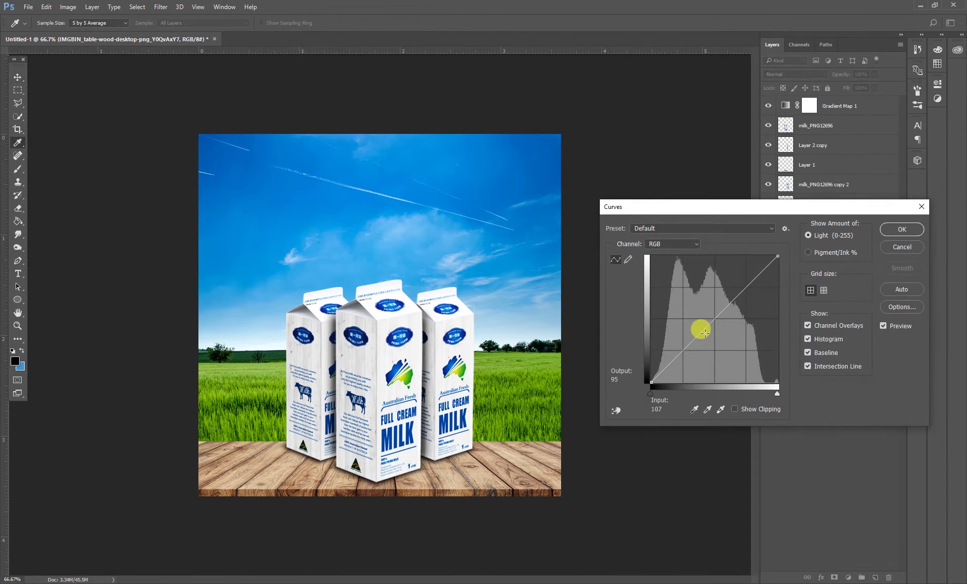
left_click_drag(705, 332, 705, 335)
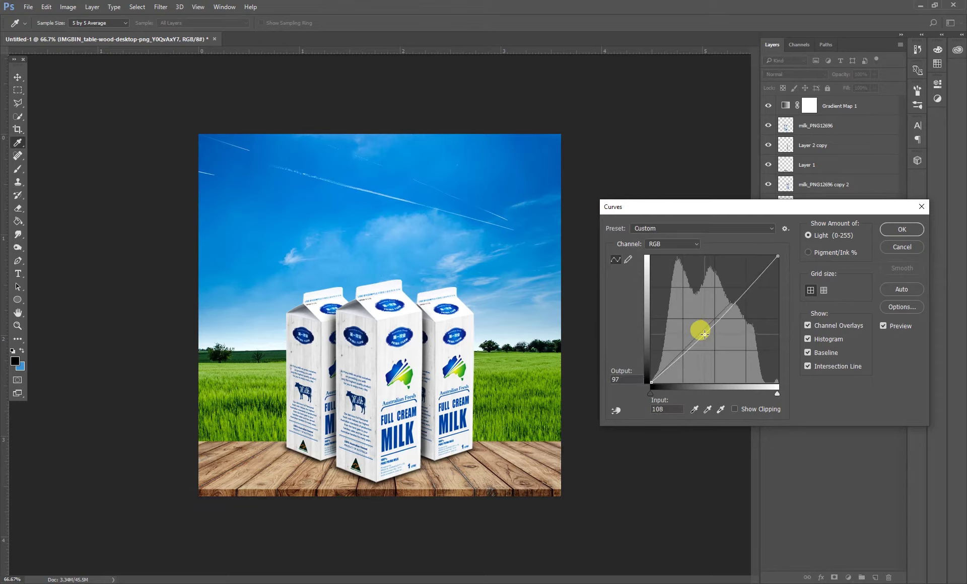
left_click(887, 229)
left_click(632, 456)
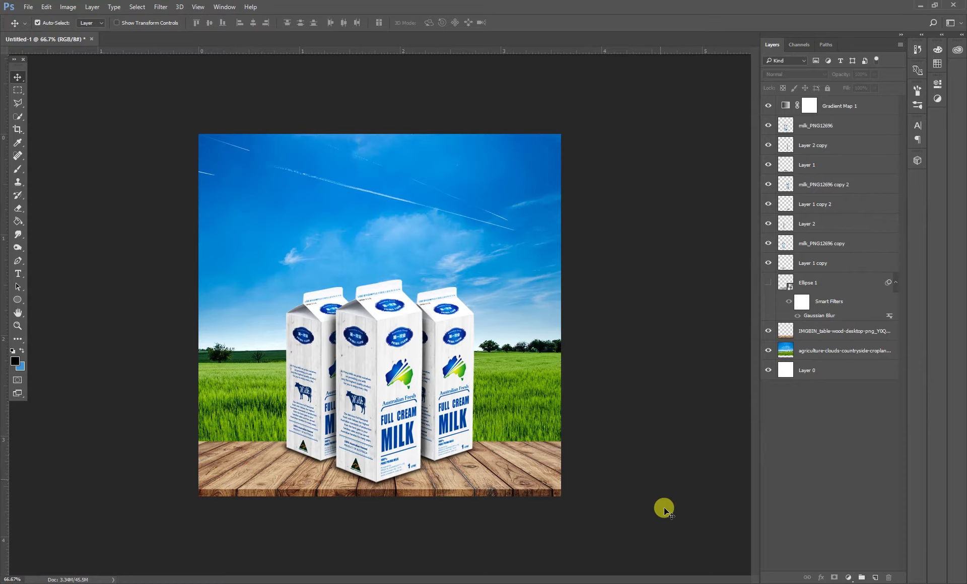
left_click(847, 577)
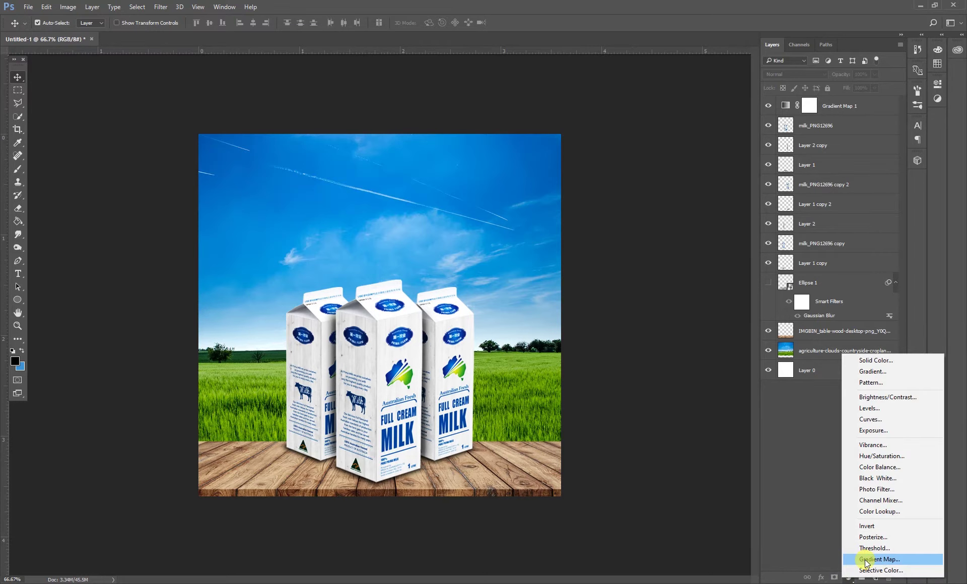
Step: Add a Curves 1 adjustment layer and bend its curve slightly to shift the scene's tones
left_click(866, 419)
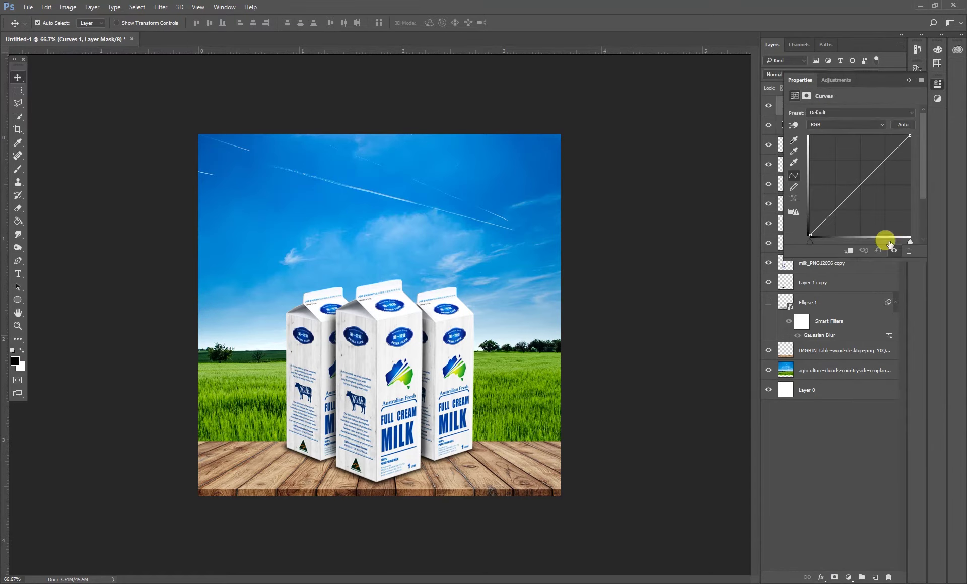
left_click(909, 80)
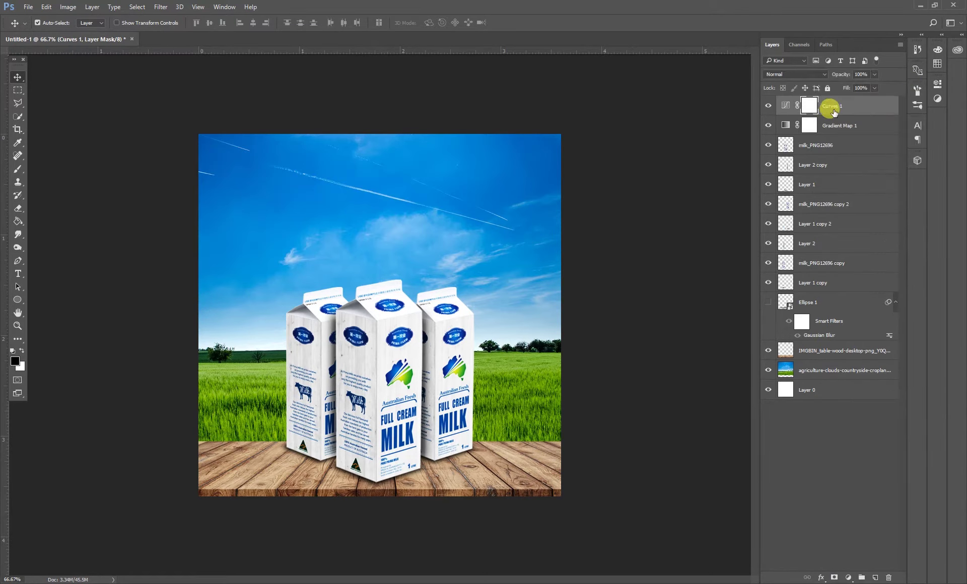
double_click(788, 107)
left_click_drag(831, 205, 837, 206)
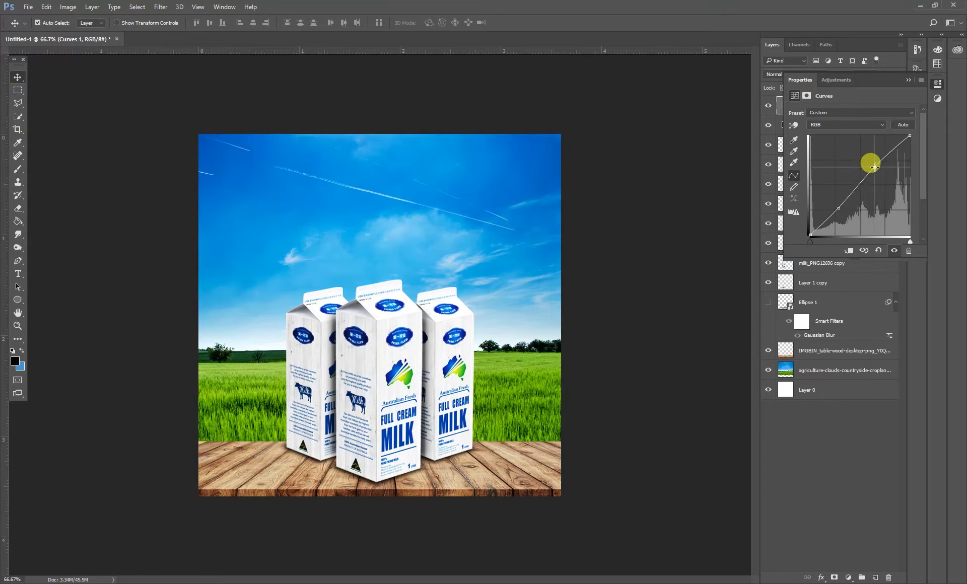
left_click(908, 80)
left_click(626, 400)
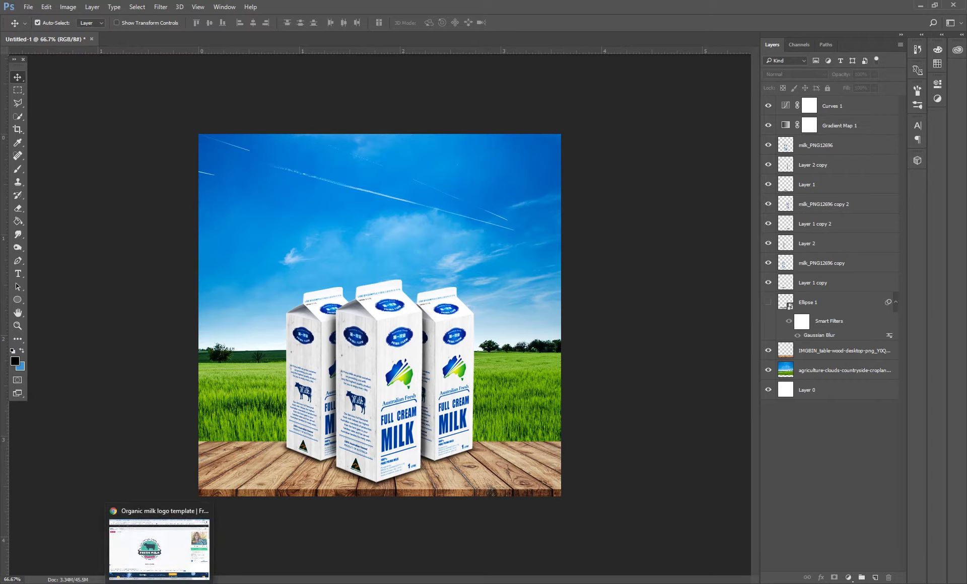
Step: Drag the kisspng dairy cattle image from the Milk folder into the Photoshop poster
key("alt+Tab")
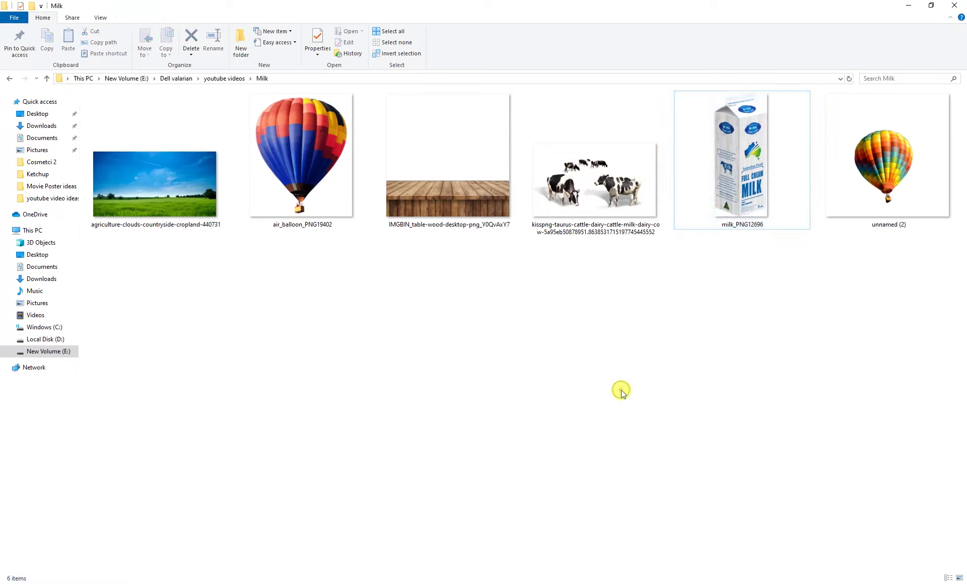
left_click(584, 163)
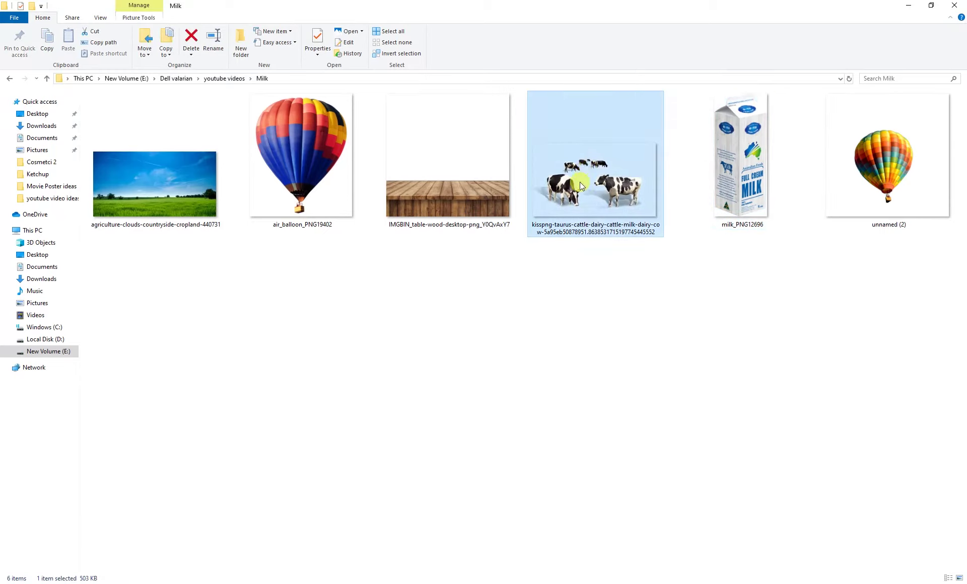
mouse_move(567, 171)
left_mouse_down()
mouse_move(233, 546)
mouse_move(234, 387)
left_mouse_up()
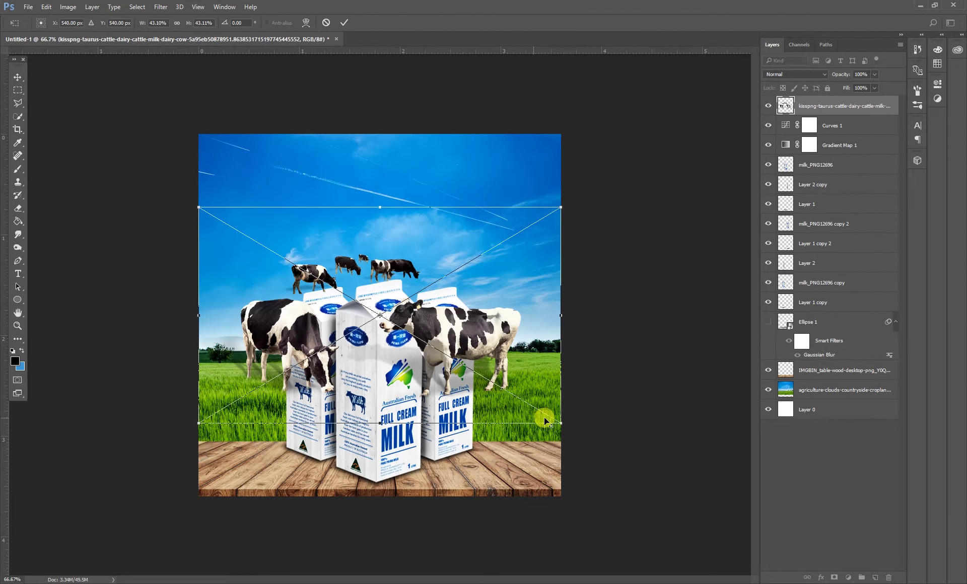
Step: Scale the cattle image to about 17% on the grass left of the cartons and commit it
mouse_move(545, 420)
left_mouse_down()
mouse_move(443, 345)
mouse_move(349, 398)
mouse_move(365, 436)
left_mouse_up()
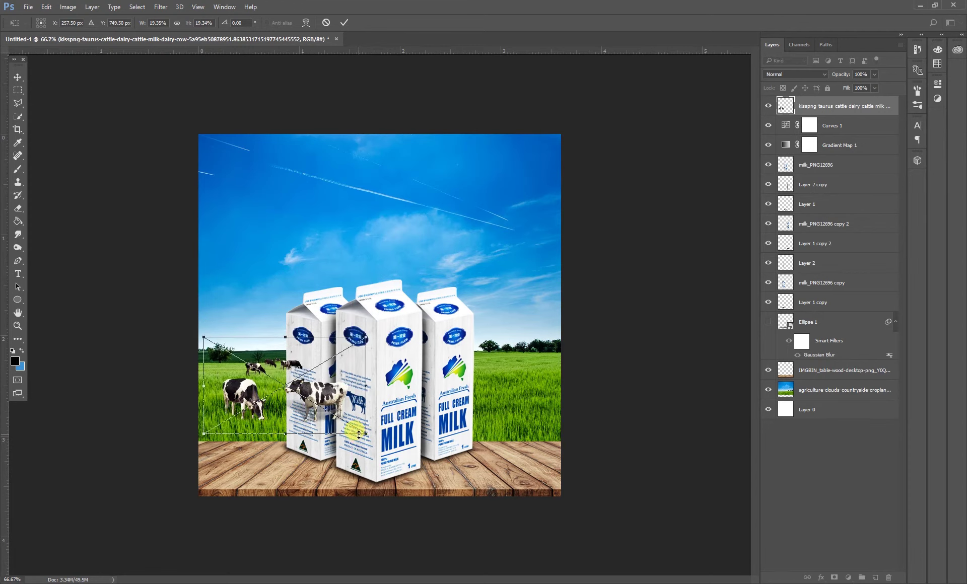
left_click_drag(370, 433, 358, 428)
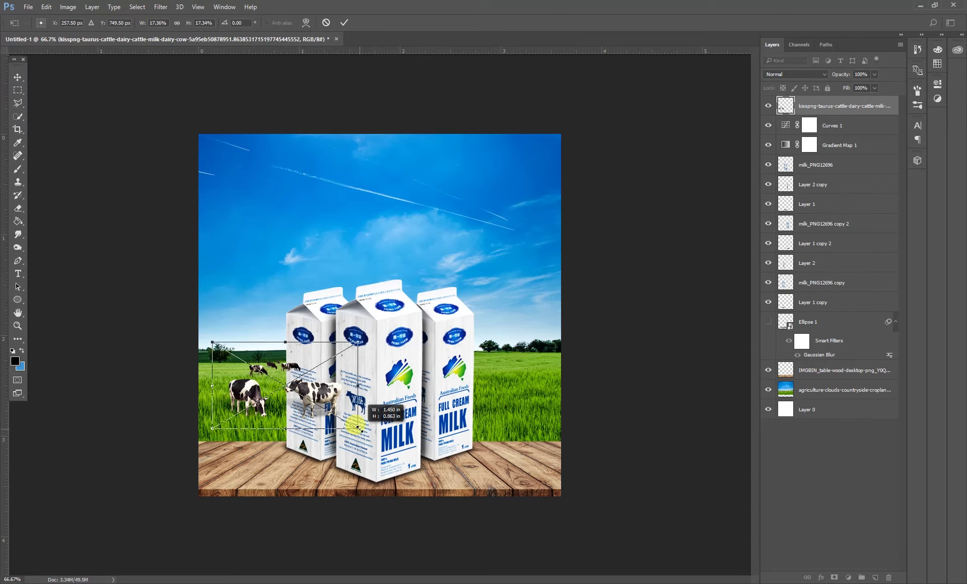
key("Return")
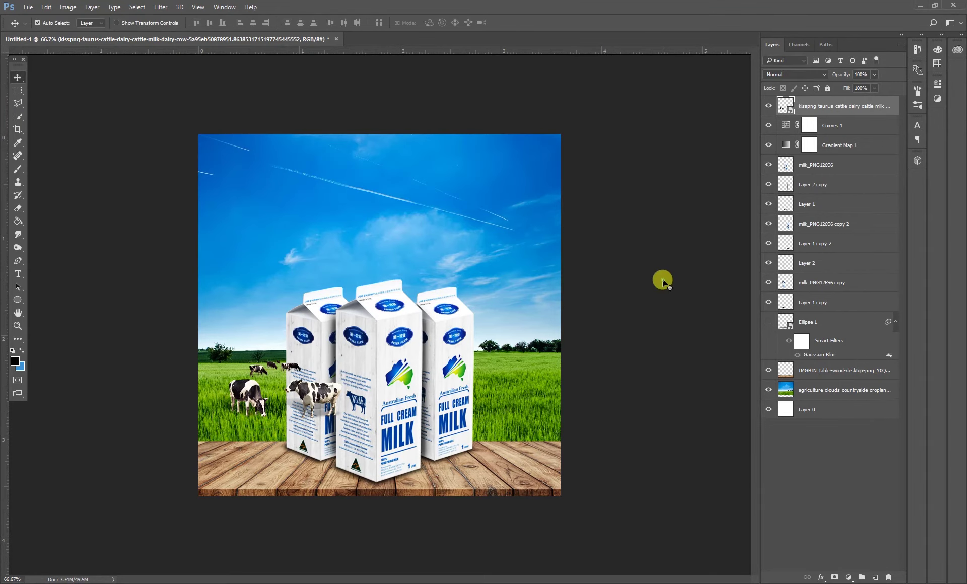
left_click(430, 227)
Step: Free-transform the agriculture background to about 118% and shift it upward
key("ctrl+t")
key("ctrl+minus")
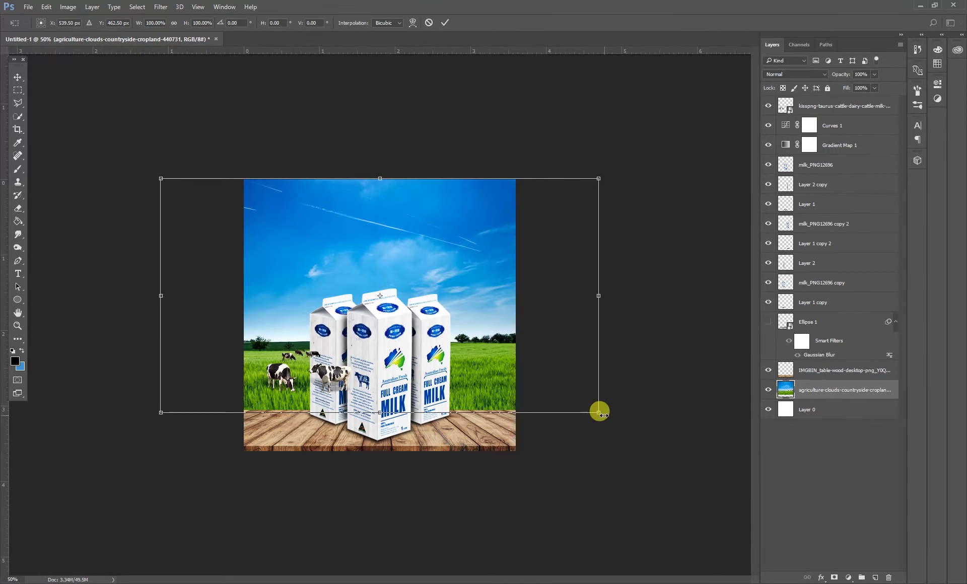
mouse_move(598, 412)
left_mouse_down()
mouse_move(624, 426)
mouse_move(637, 413)
left_mouse_up()
left_click_drag(553, 373, 542, 343)
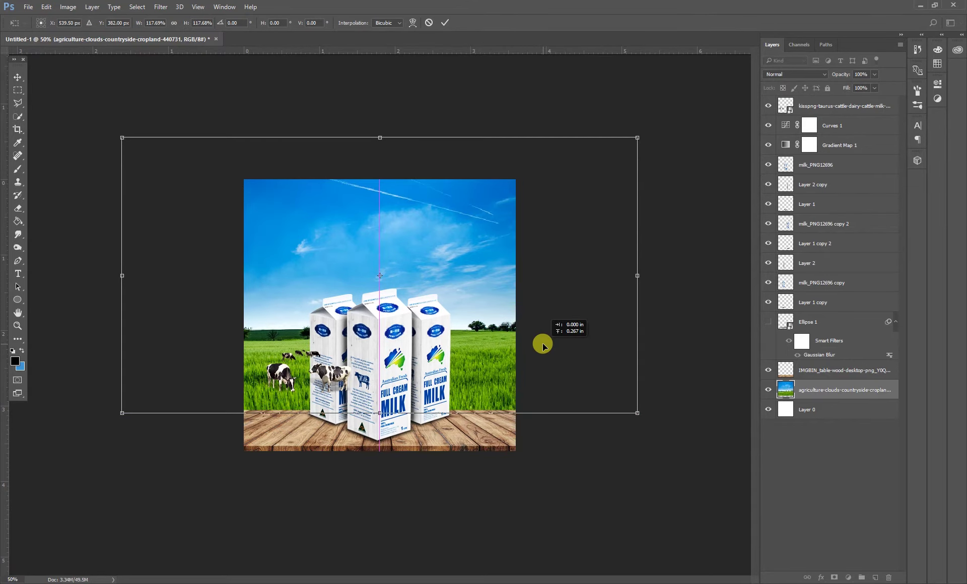
key("Return")
Step: Move the cattle layer down the stack beneath the milk cartons
left_click(396, 288, "ctrl")
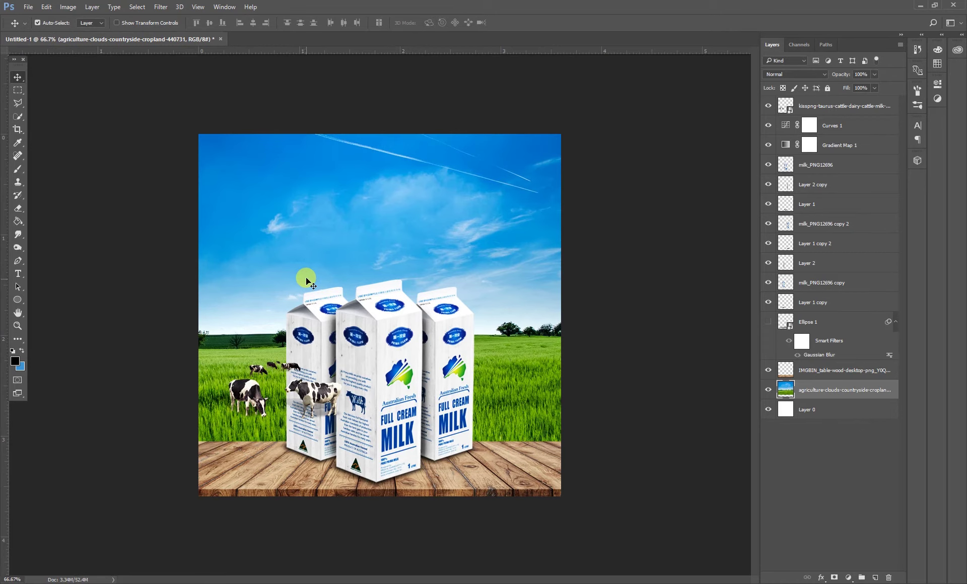
left_click(308, 390)
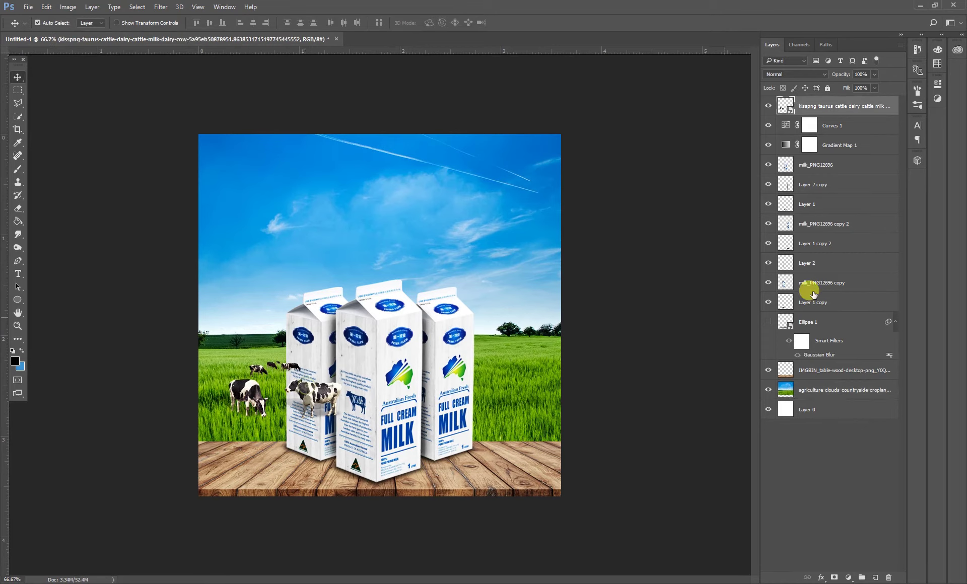
left_click_drag(816, 105, 815, 348)
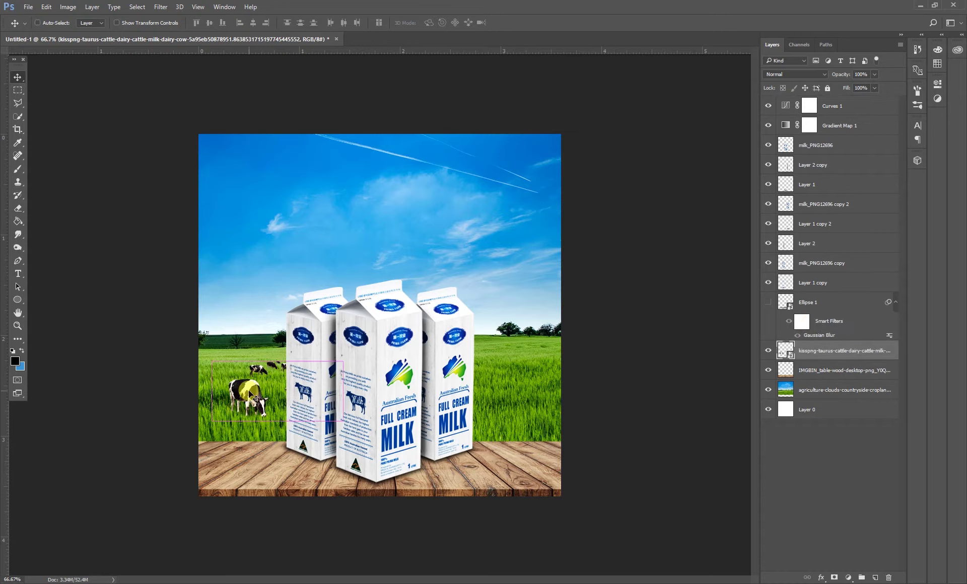
Step: Reposition the cattle up and left in the grass, then nudge them slightly right
key("ctrl+t")
left_click_drag(249, 397, 243, 386)
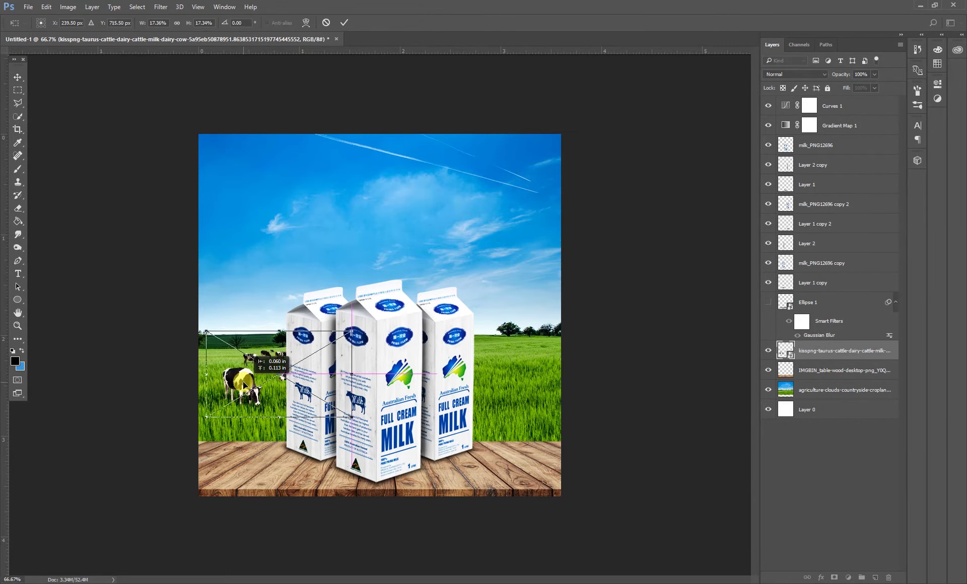
key("Return")
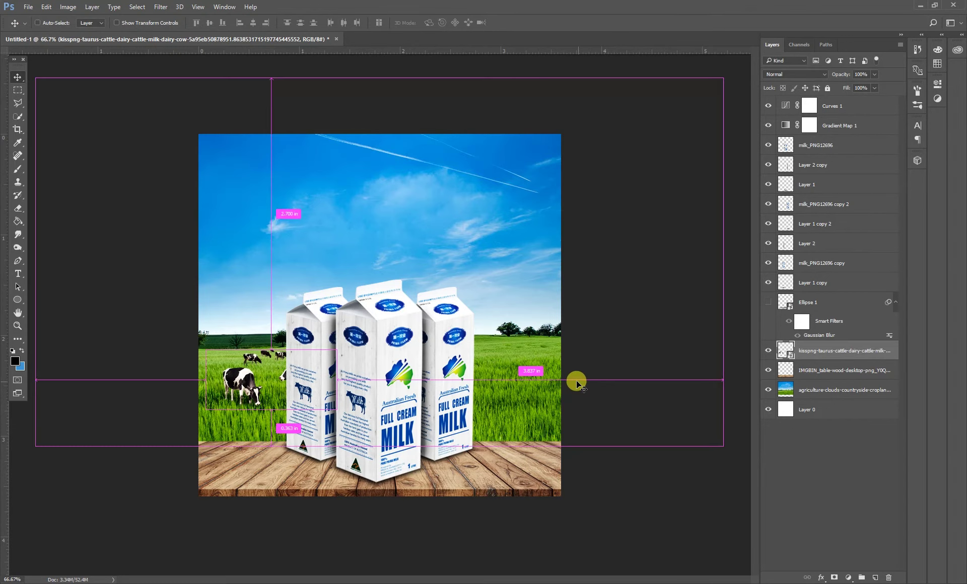
key("ctrl+t")
left_click_drag(251, 387, 258, 387)
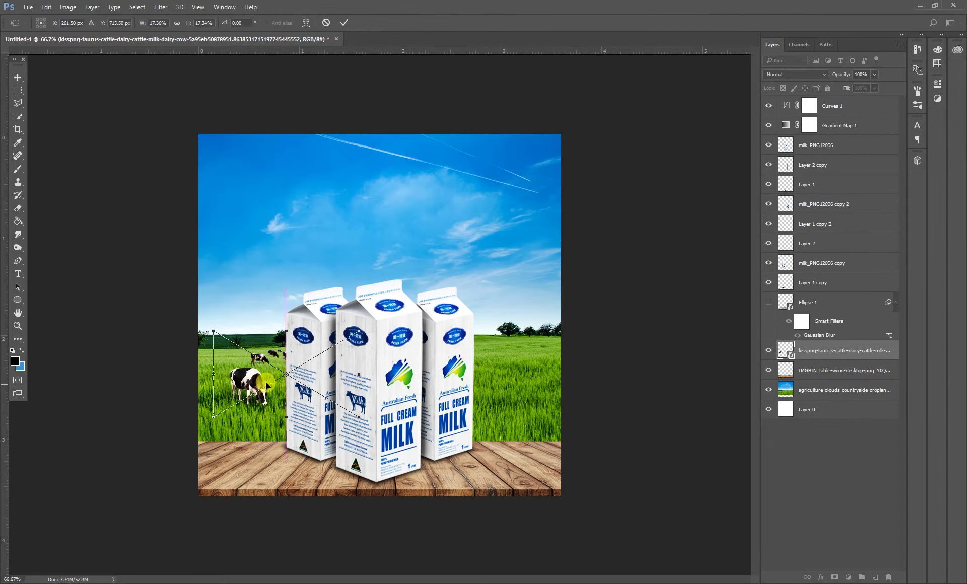
key("Return")
Step: Duplicate the cattle and flip the copy horizontally
scroll(253, 375, "up", 1)
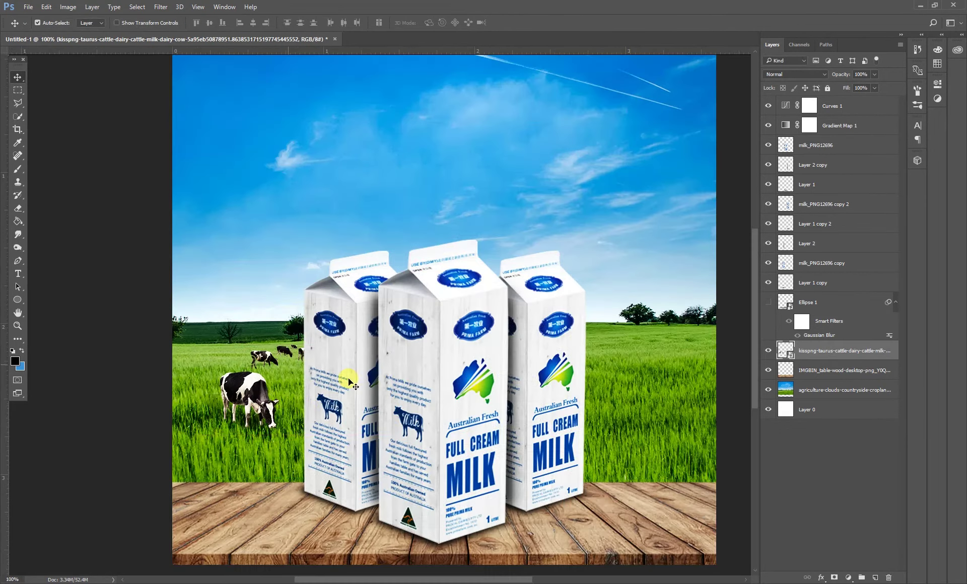
mouse_move(276, 401)
left_mouse_down()
mouse_move(232, 403)
mouse_move(608, 408)
mouse_move(602, 392)
left_mouse_up()
key("ctrl+t")
right_click(602, 392)
left_click(649, 541)
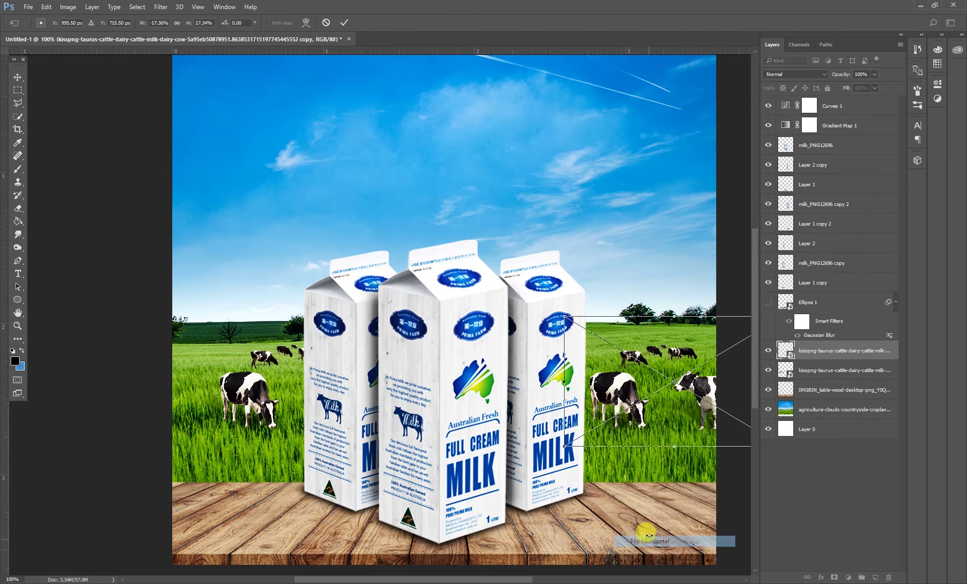
Step: Shrink the mirrored cattle and settle them in the grass right of the cartons
left_click_drag(657, 413, 686, 403)
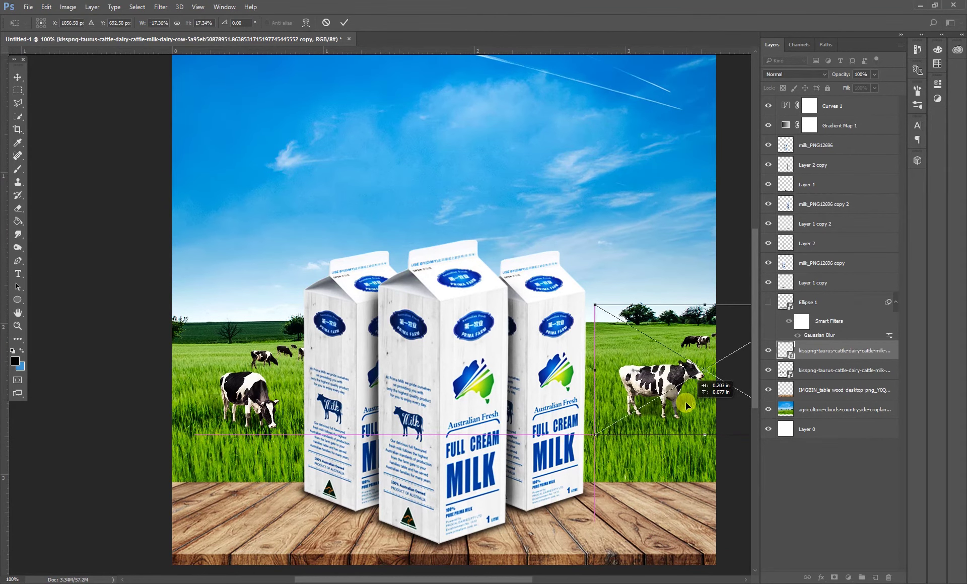
left_click_drag(668, 399, 660, 388)
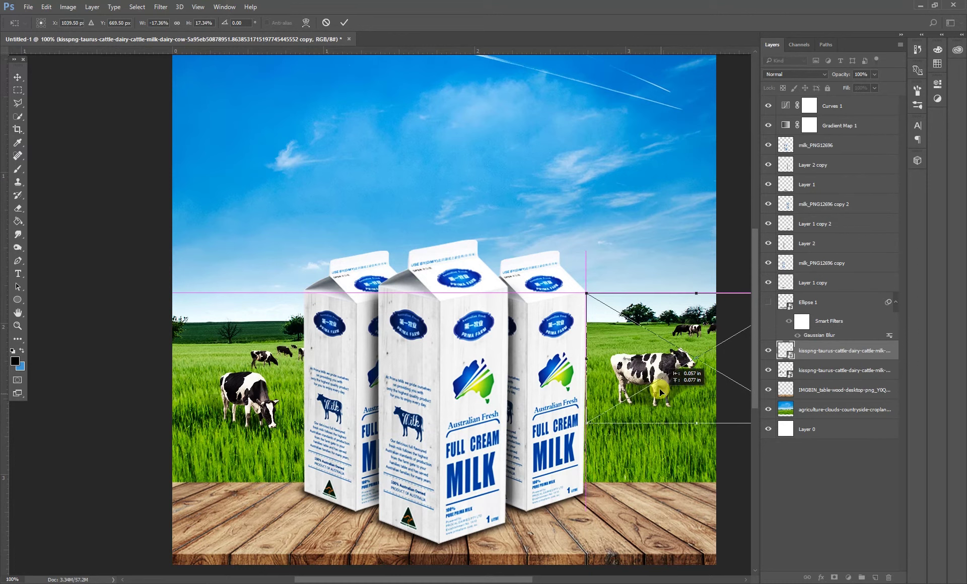
left_click_drag(580, 423, 669, 383)
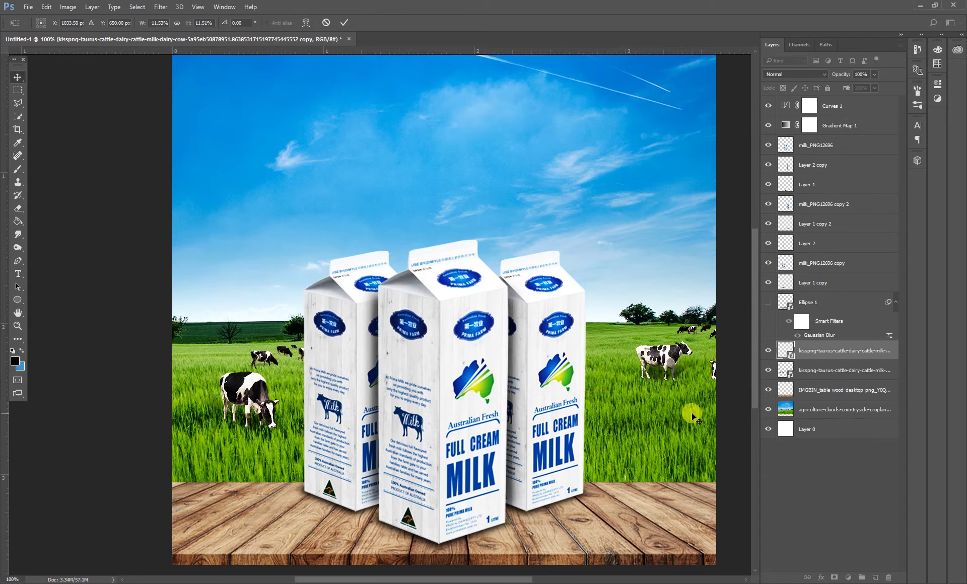
left_click(669, 374)
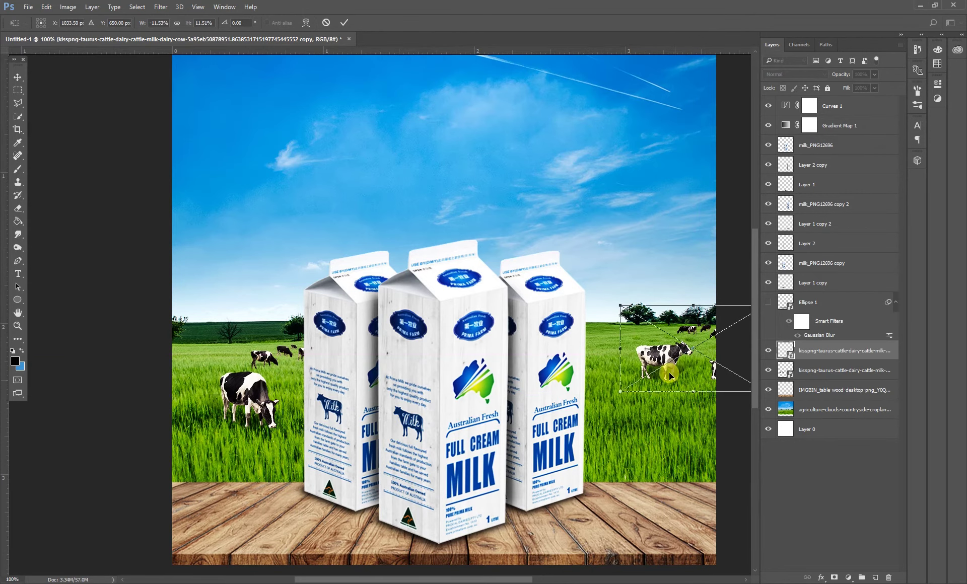
left_click_drag(668, 373, 681, 370)
key("Return")
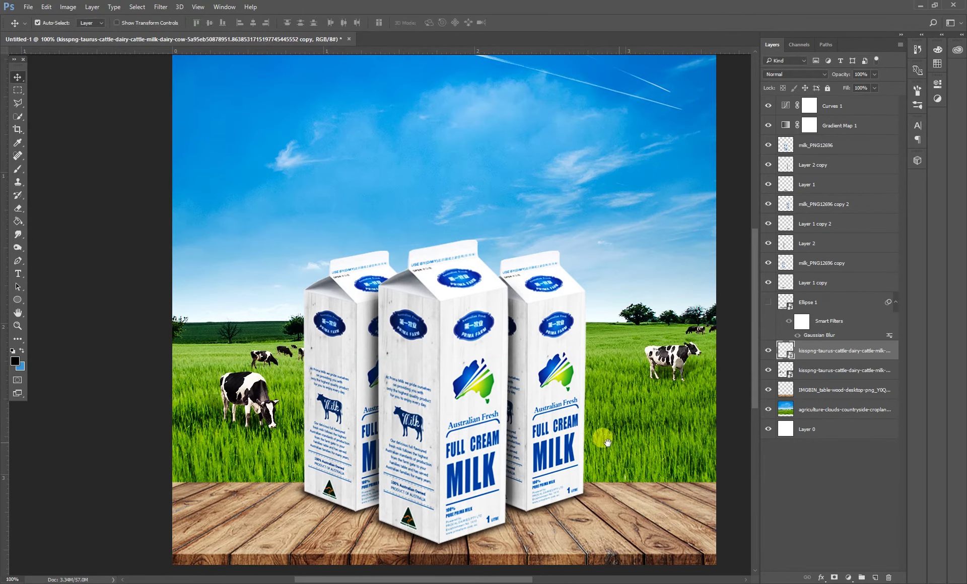
left_click_drag(607, 443, 576, 446)
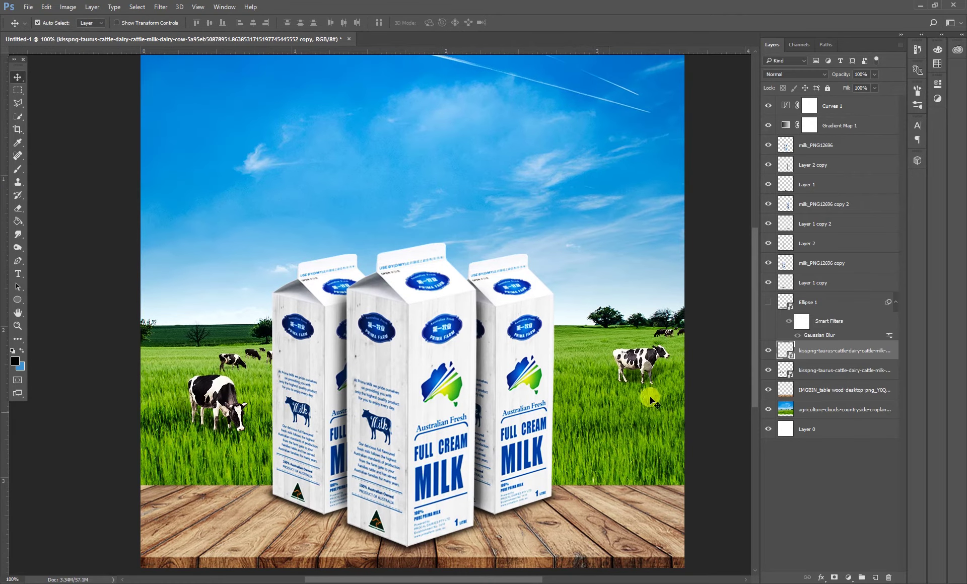
left_click_drag(651, 401, 679, 379)
Step: Rasterize the cattle copy layer
key("ctrl")
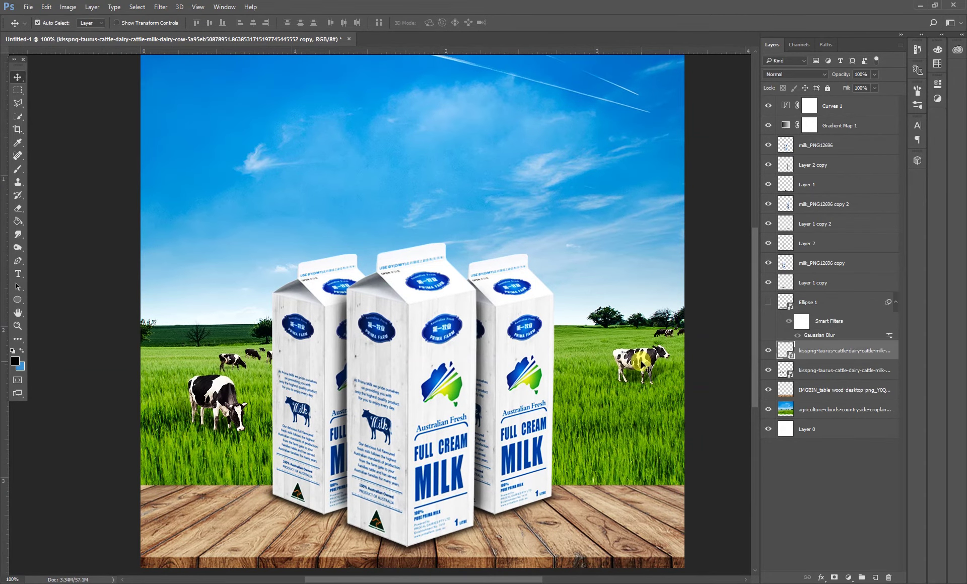
right_click(861, 351)
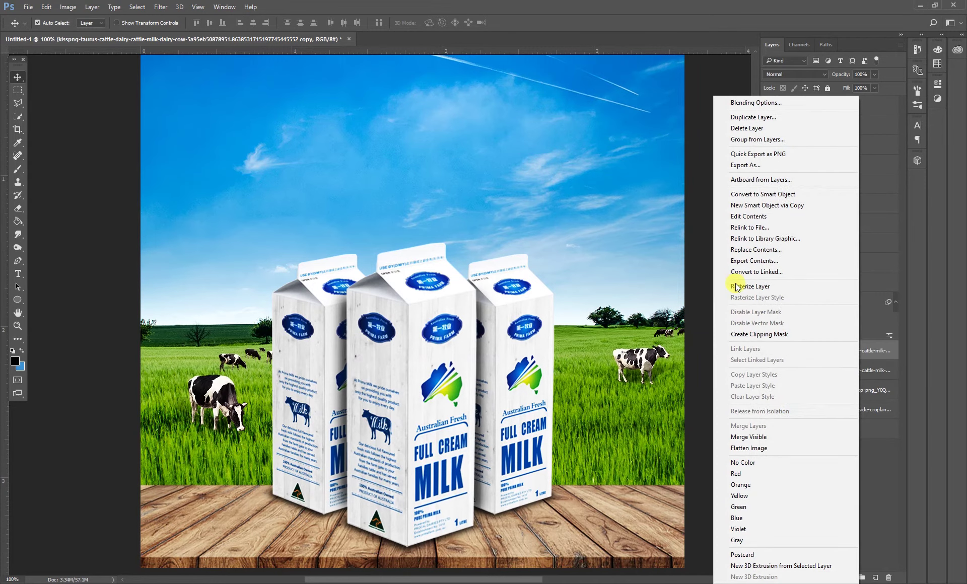
left_click(736, 285)
Step: Polygonal-lasso the distant cows and copy them to a new layer
left_click(18, 102)
left_click(634, 313)
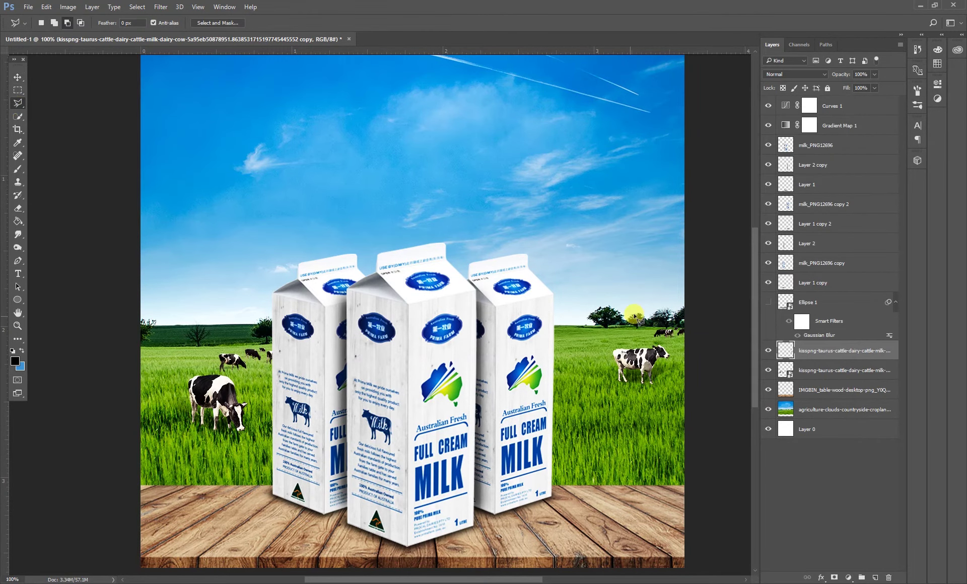
left_click(732, 307)
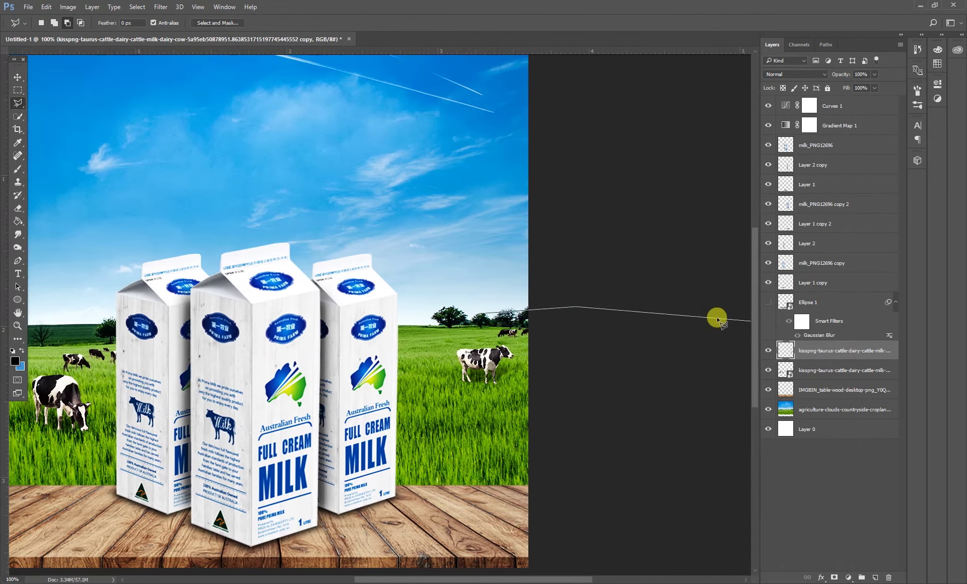
left_click(682, 325)
left_click(637, 352)
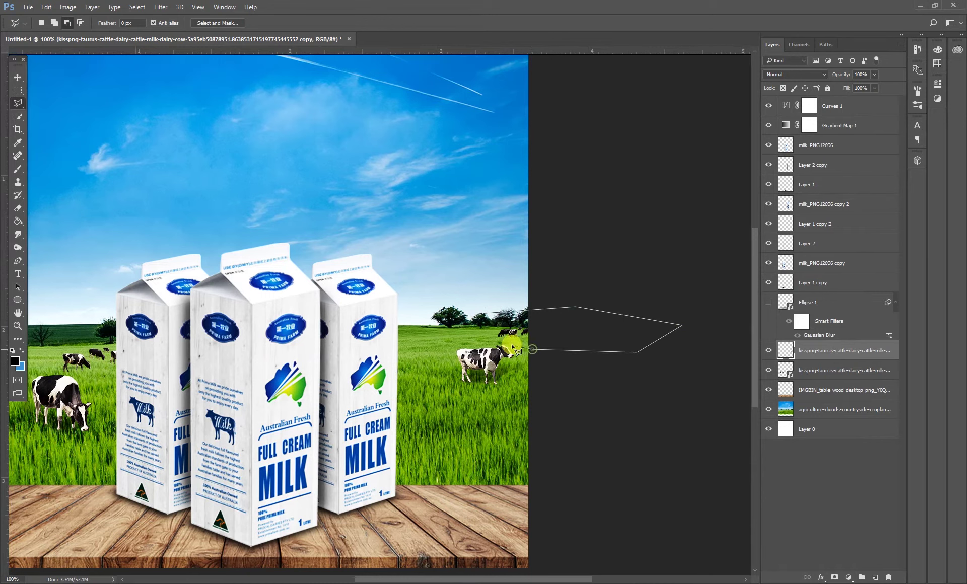
left_click(508, 345)
left_click(477, 339)
left_click(478, 313)
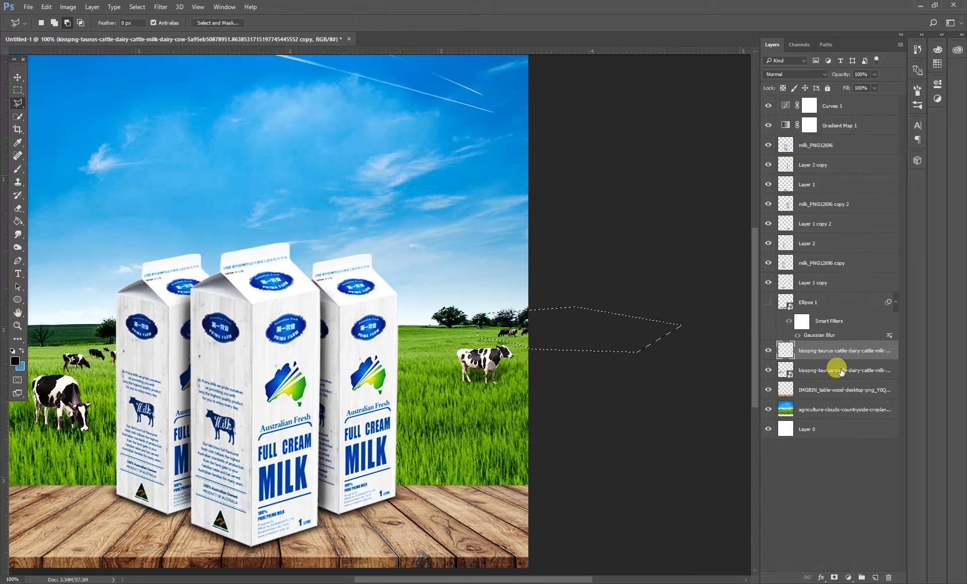
key("ctrl+j")
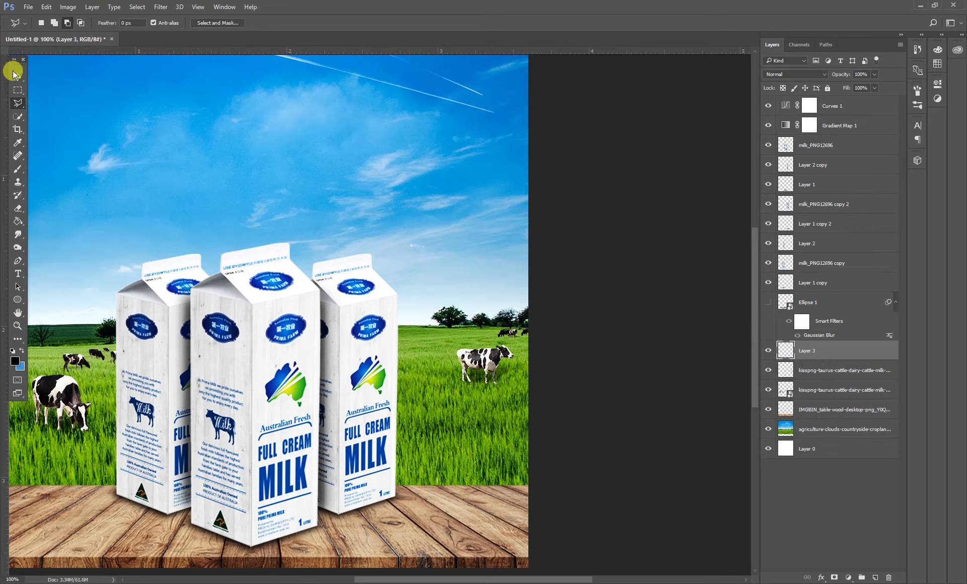
Step: Flip the copied cows horizontally and move them beside the right carton
left_click(16, 74)
key("ctrl+t")
mouse_move(515, 346)
left_mouse_down()
mouse_move(435, 341)
mouse_move(432, 350)
left_mouse_up()
right_click(432, 350)
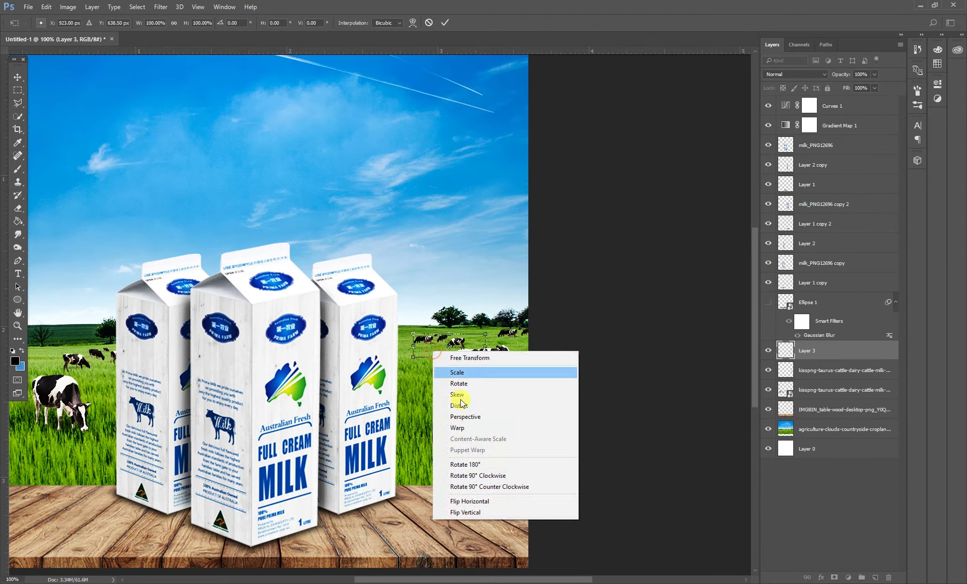
left_click(481, 496)
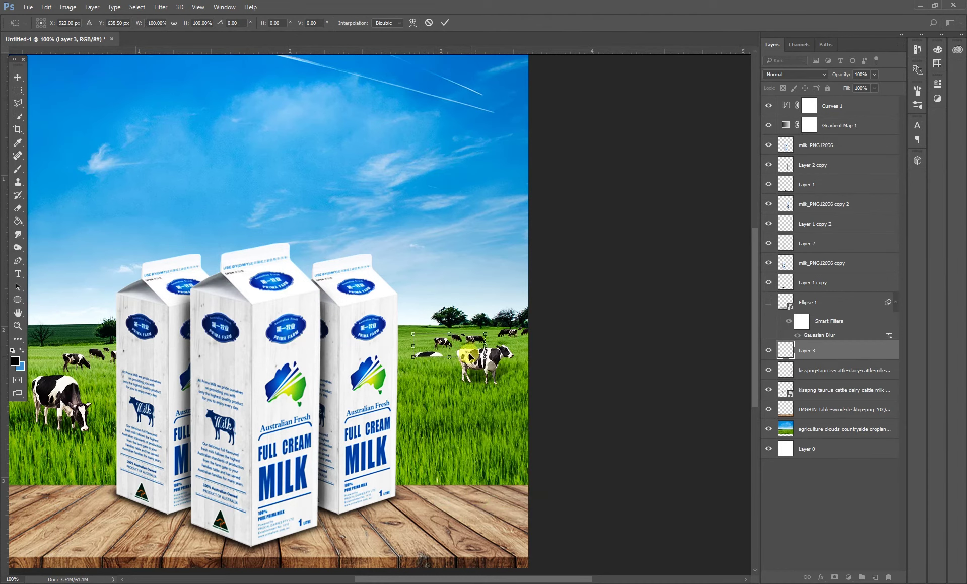
left_click_drag(463, 352, 436, 349)
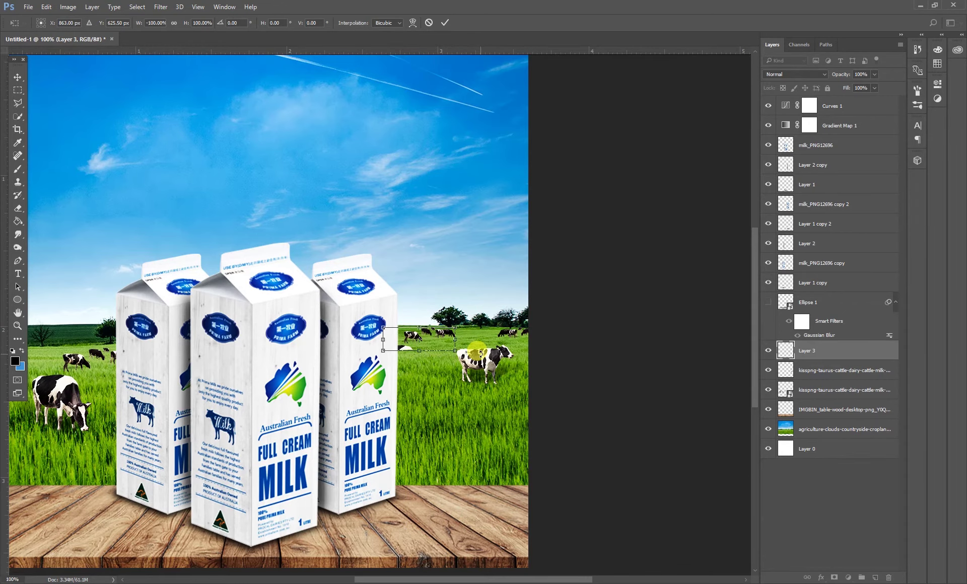
key("Return")
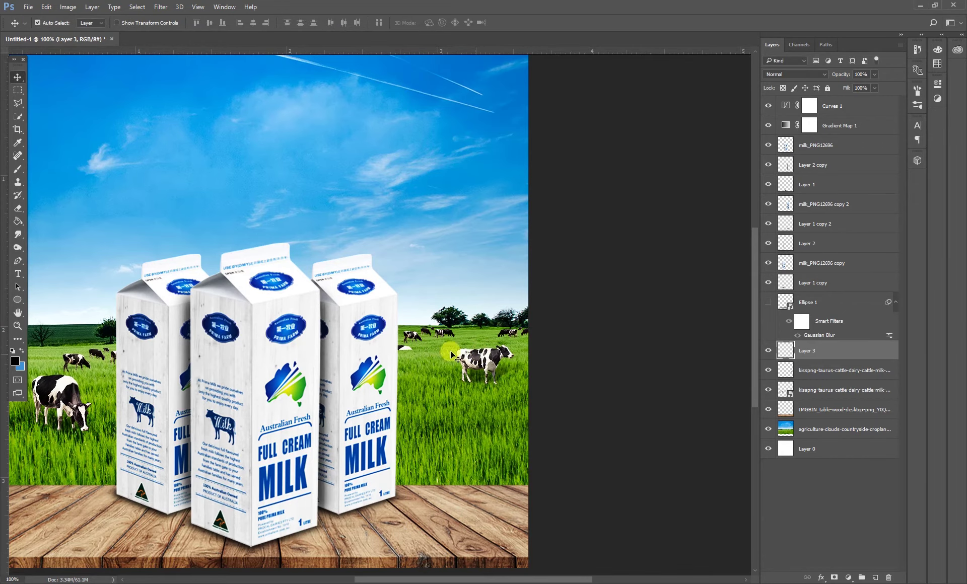
Step: Zoom in and outline a polygonal selection of the grass beside the carton
left_click(393, 347, "ctrl")
left_click(18, 103)
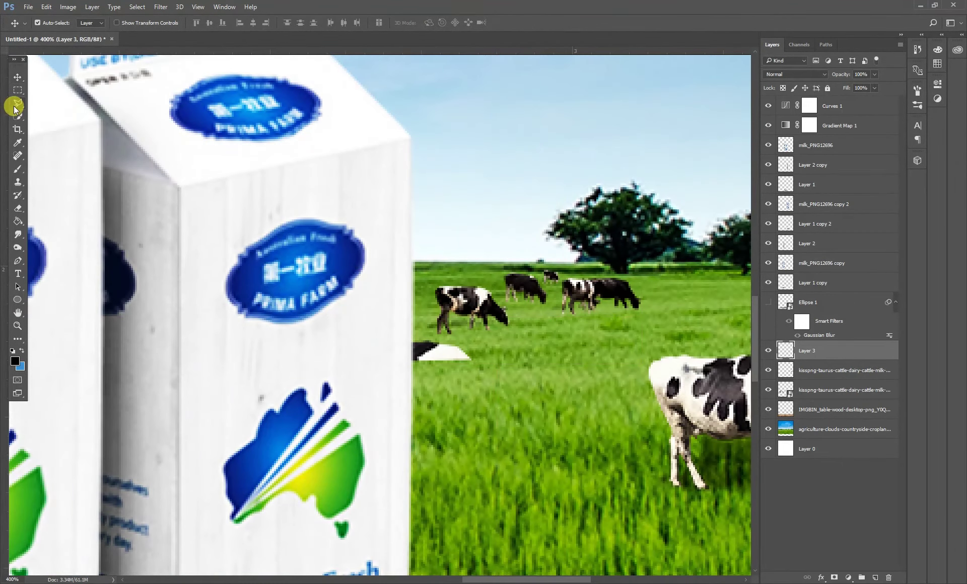
left_click(391, 328)
left_click(430, 336)
left_click(475, 337)
left_click(514, 365)
left_click(507, 386)
double_click(362, 388)
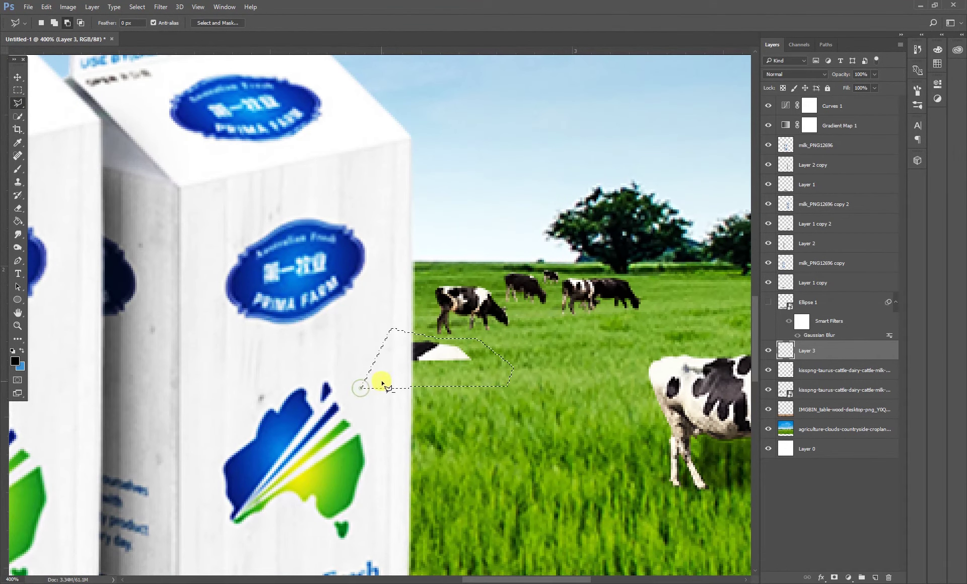
Step: Zoom back out to the whole composition and deselect the copied cow layer
left_click(496, 314, "ctrl+alt")
left_click(453, 322, "ctrl+alt")
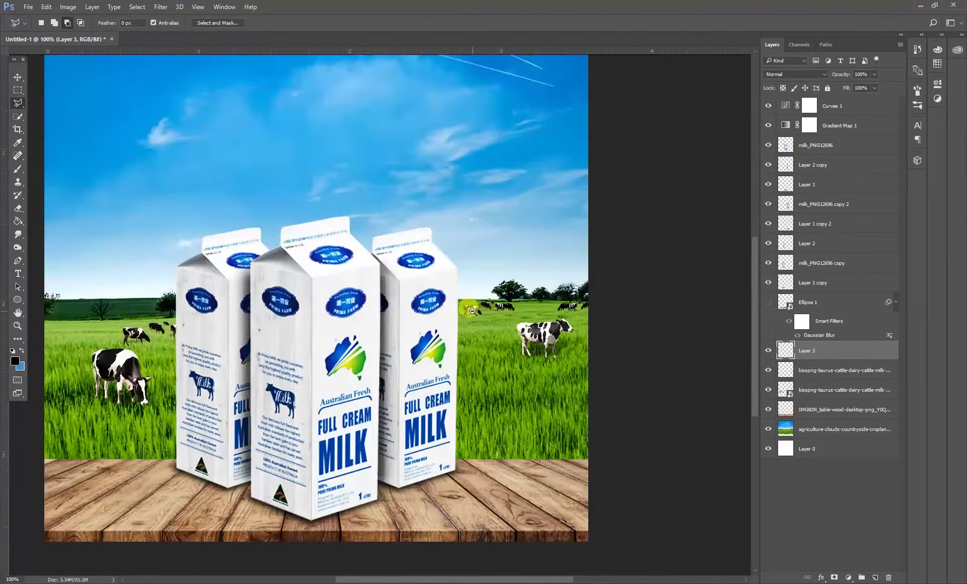
left_click(547, 364, "ctrl+alt")
left_click(406, 287, "ctrl")
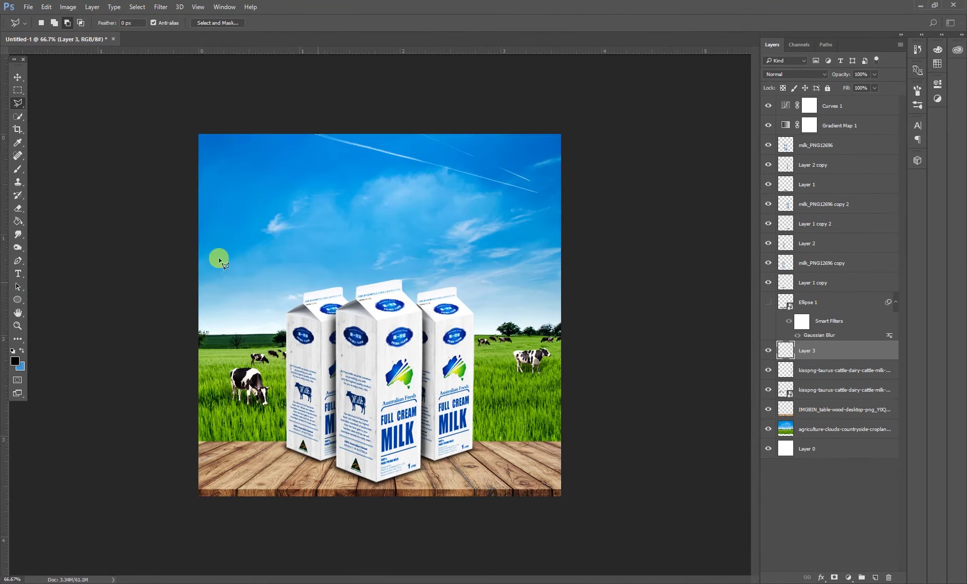
left_click(12, 74)
left_click(64, 185)
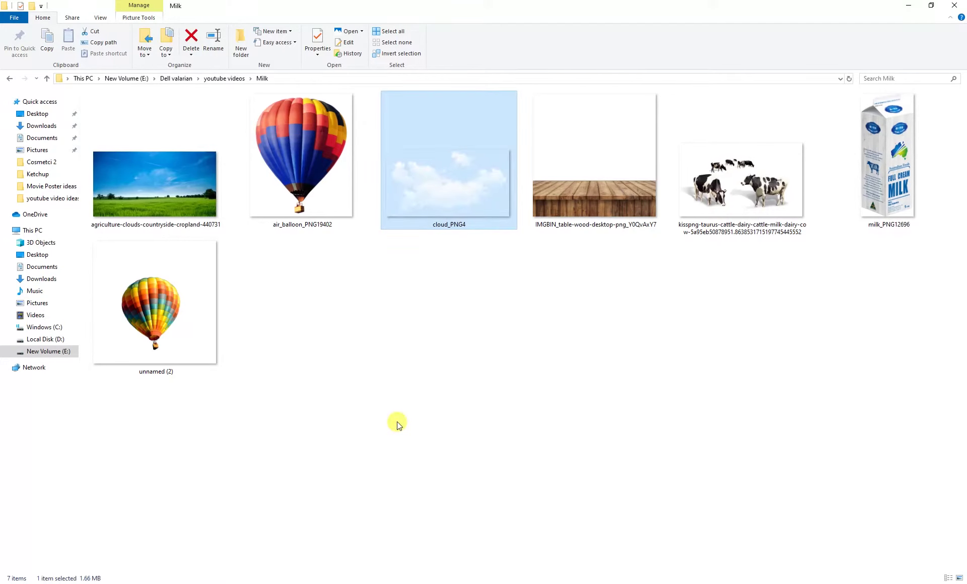
Step: Drag cloud_PNG4 from File Explorer onto the canvas and move it up into the sky
left_click(172, 582)
left_click_drag(458, 198, 217, 579)
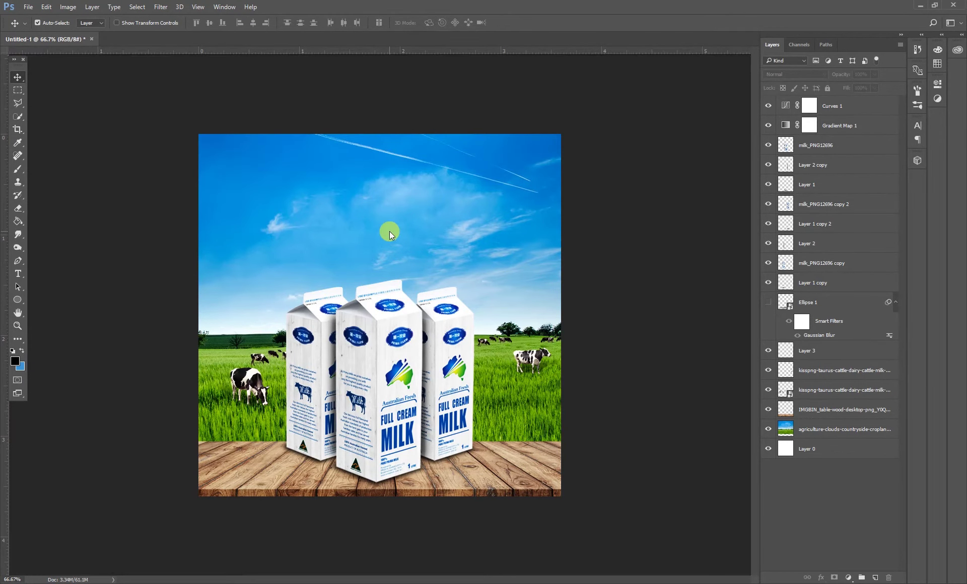
left_click_drag(217, 580, 389, 231)
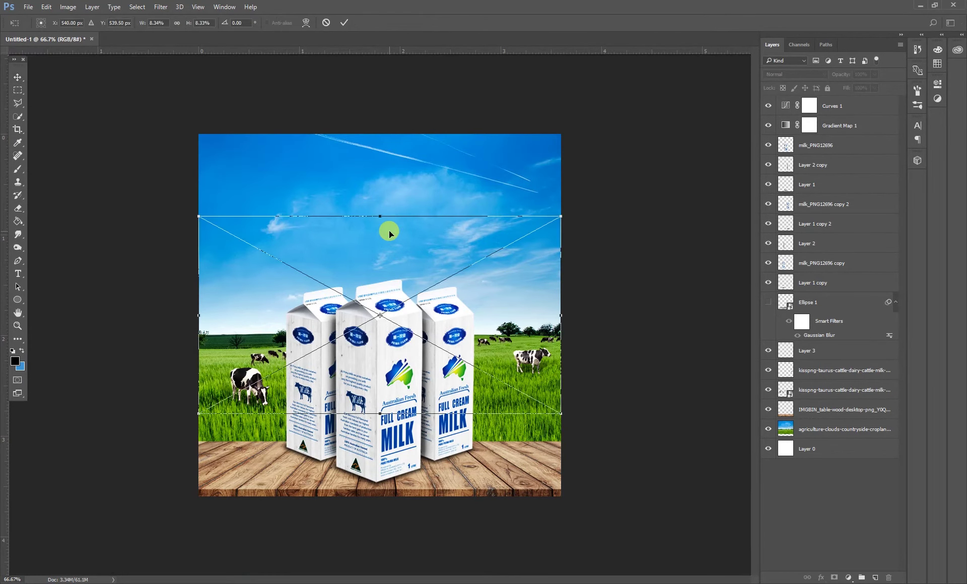
left_click_drag(516, 344, 462, 293)
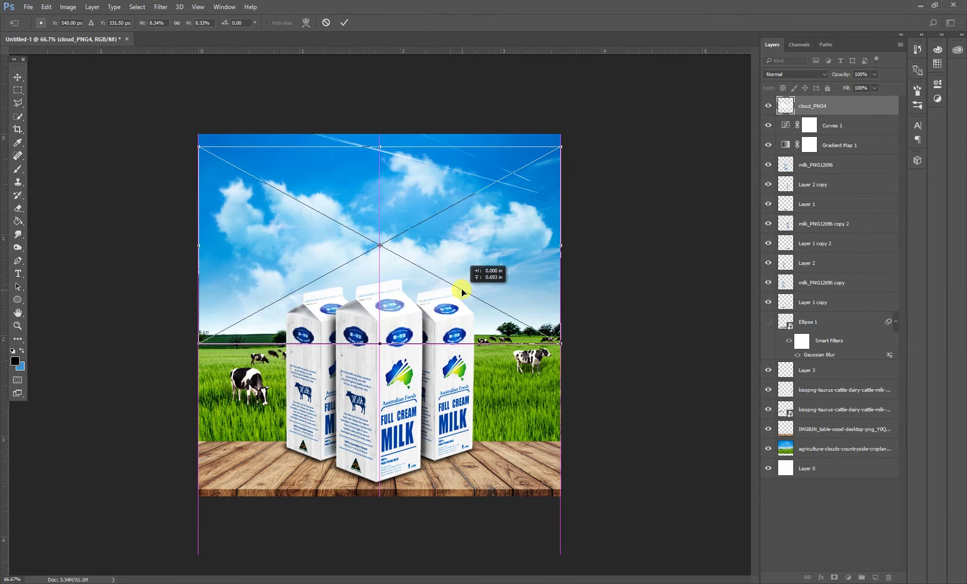
key("Return")
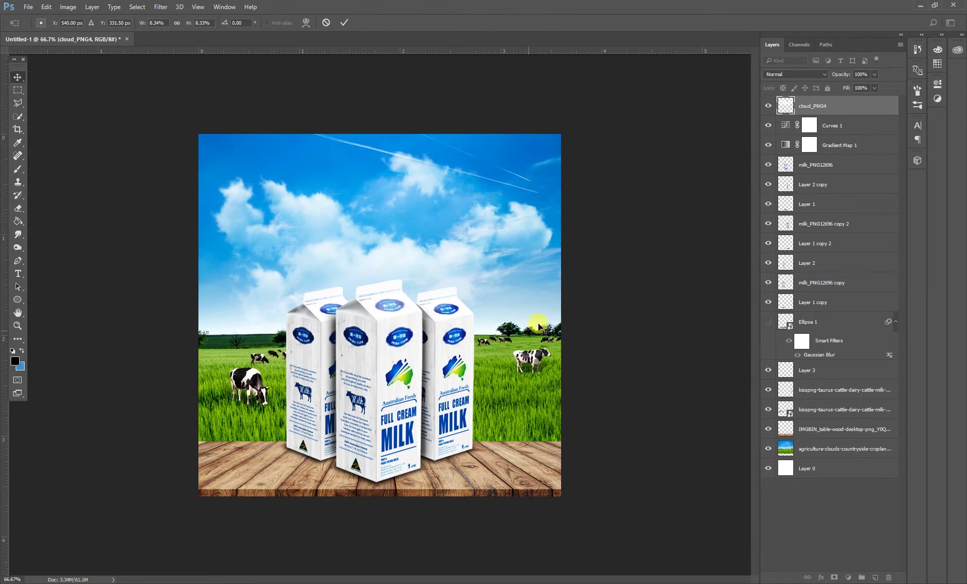
Step: Shrink the clouds and move their layer below the cartons in the stack
key("ctrl+t")
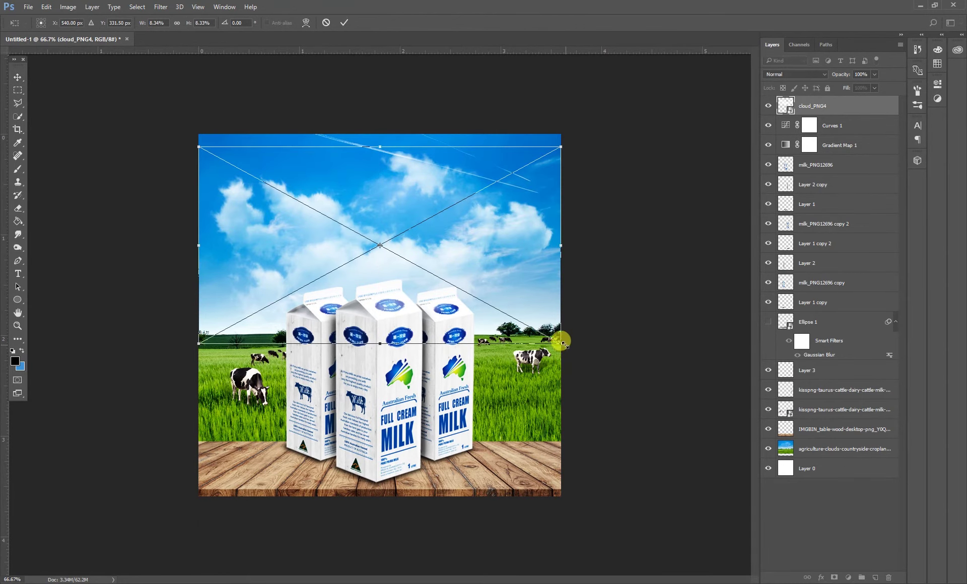
left_click_drag(558, 340, 521, 319)
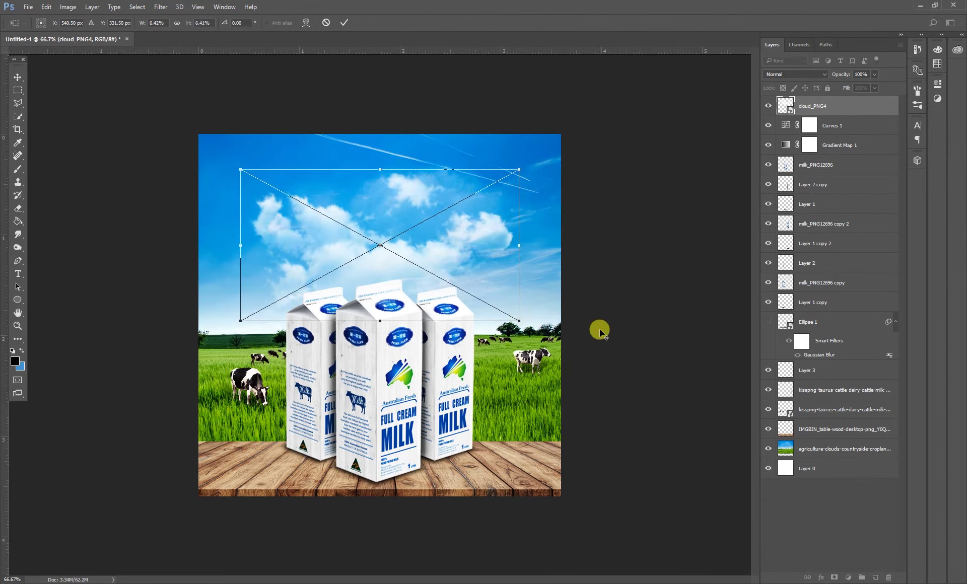
key("Return")
mouse_move(820, 106)
left_mouse_down()
mouse_move(792, 423)
mouse_move(797, 415)
left_mouse_up()
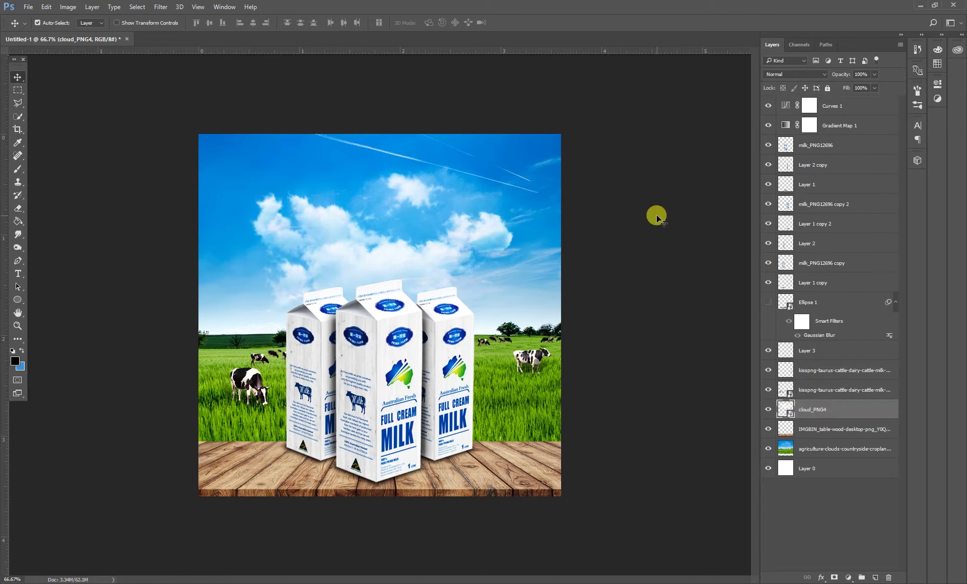
left_click(657, 216)
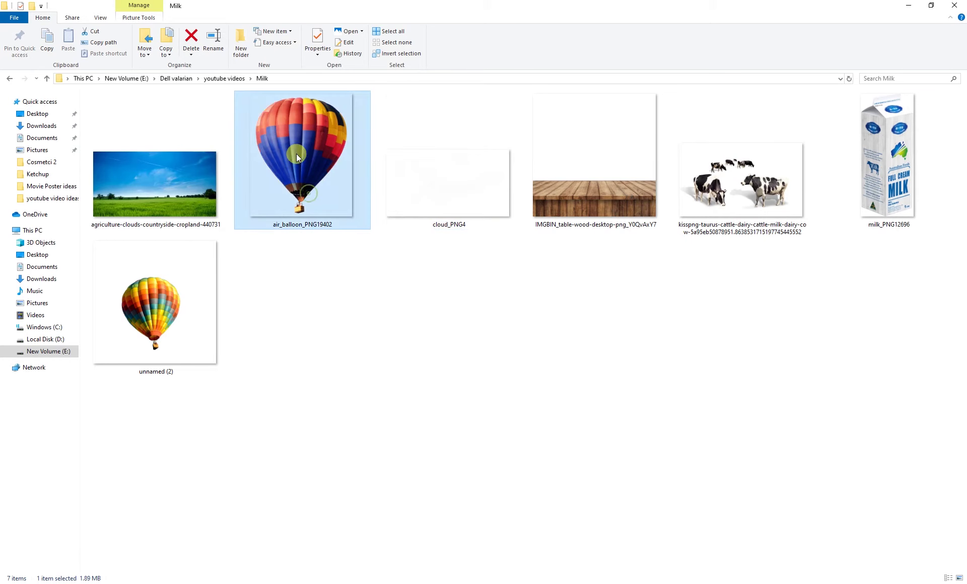
Step: Place air_balloon_PNG19402, scaled small, in the upper-left sky above the left carton
mouse_move(296, 152)
left_mouse_down()
mouse_move(201, 569)
mouse_move(313, 271)
left_mouse_up()
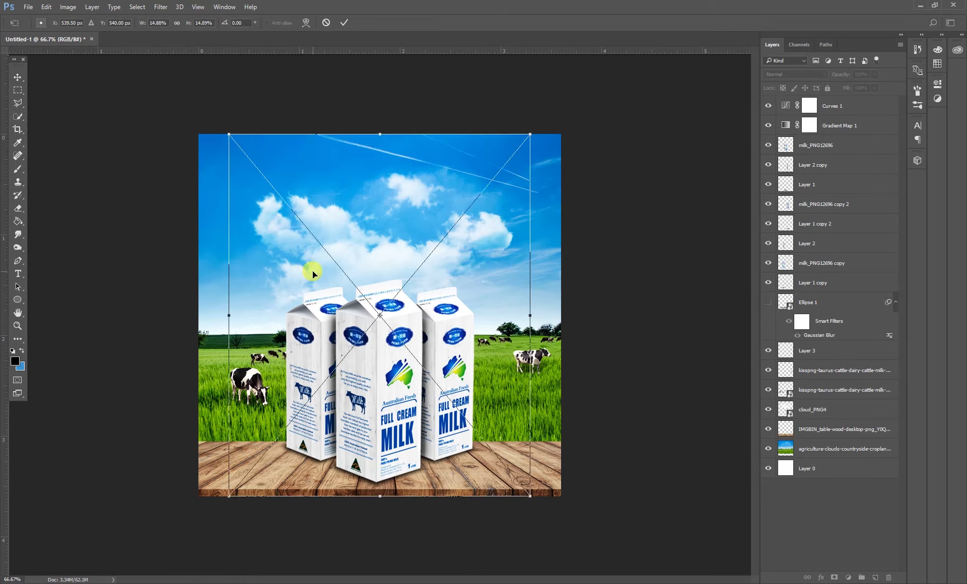
mouse_move(530, 496)
left_mouse_down()
mouse_move(452, 369)
mouse_move(301, 279)
left_mouse_up()
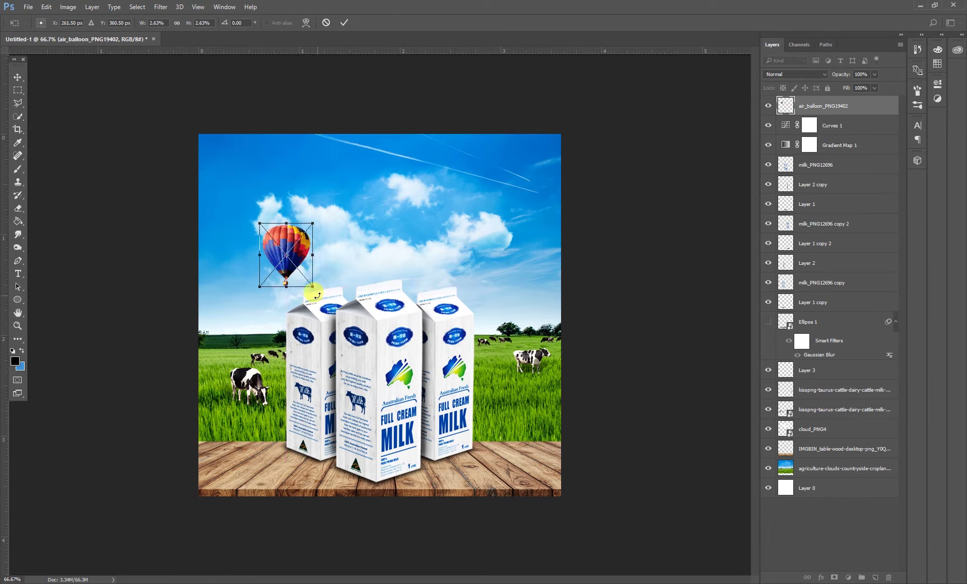
left_click_drag(312, 284, 315, 287)
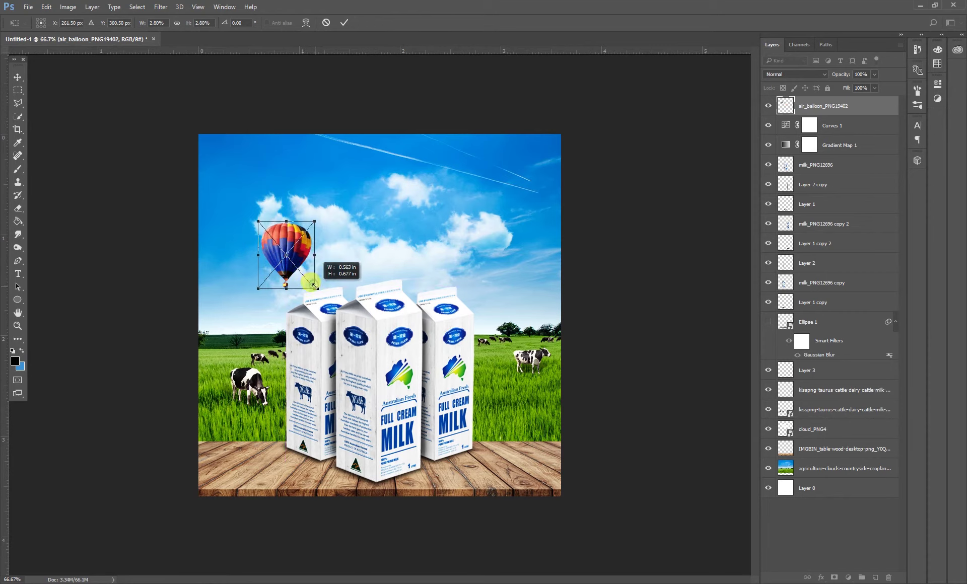
key("Return")
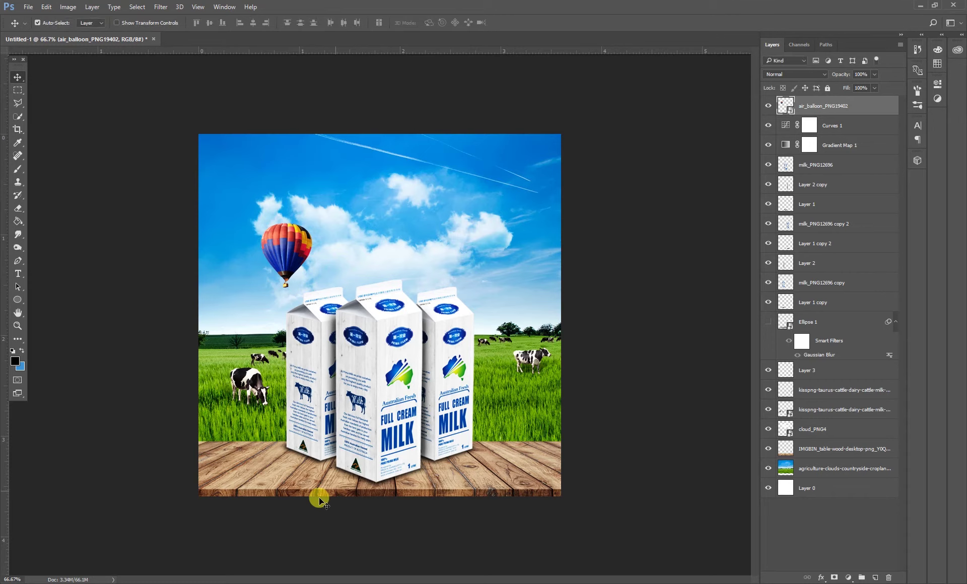
Step: Move the first balloon below the clouds and add a smaller second balloon in the upper-right sky
left_click_drag(816, 149, 810, 441)
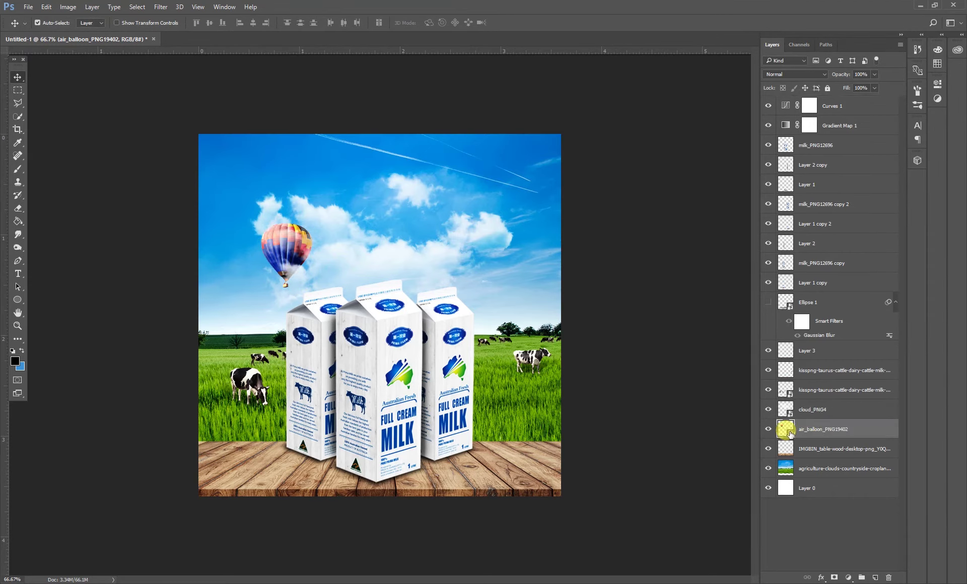
left_click(130, 582)
left_click_drag(151, 312, 204, 581)
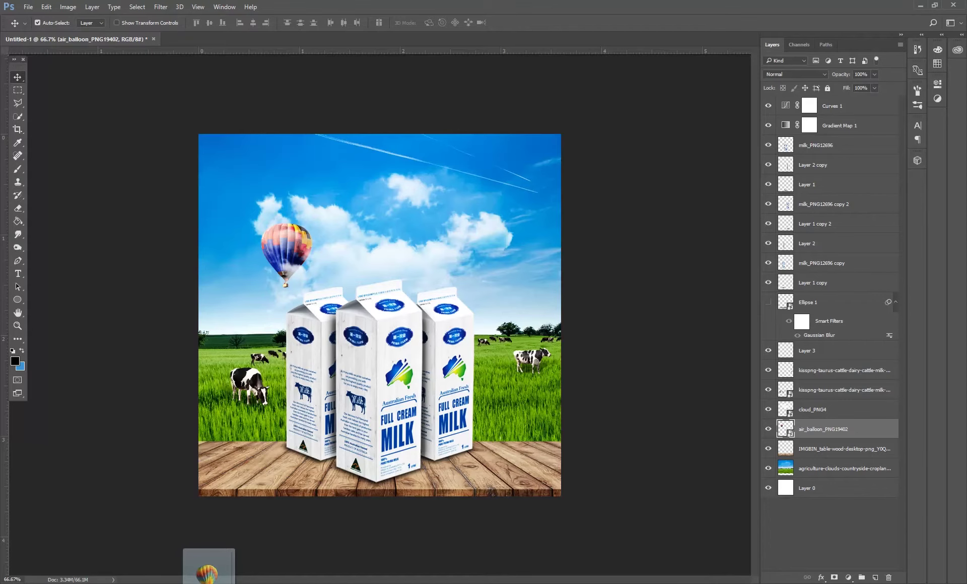
left_click_drag(204, 581, 510, 225)
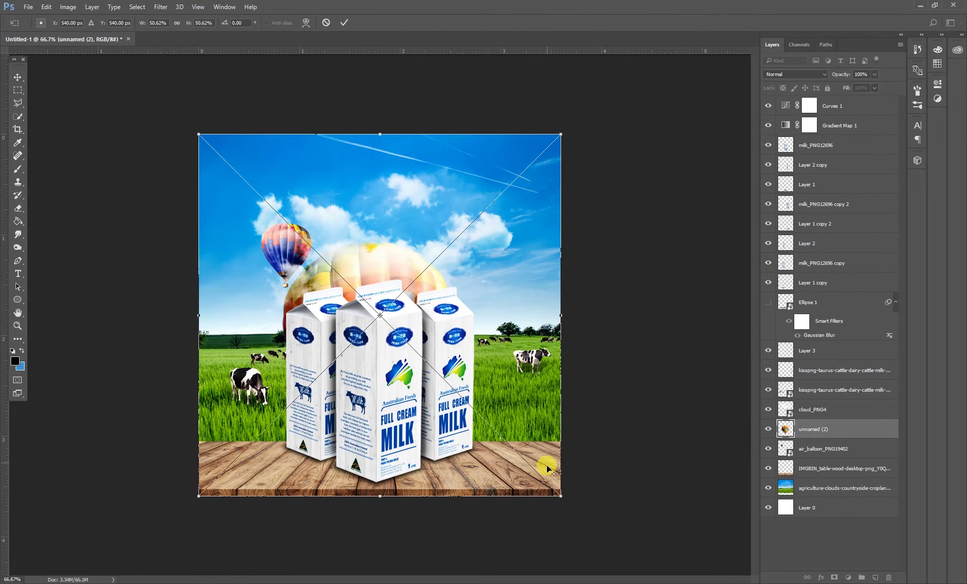
mouse_move(561, 496)
left_mouse_down()
mouse_move(476, 388)
mouse_move(414, 349)
left_mouse_up()
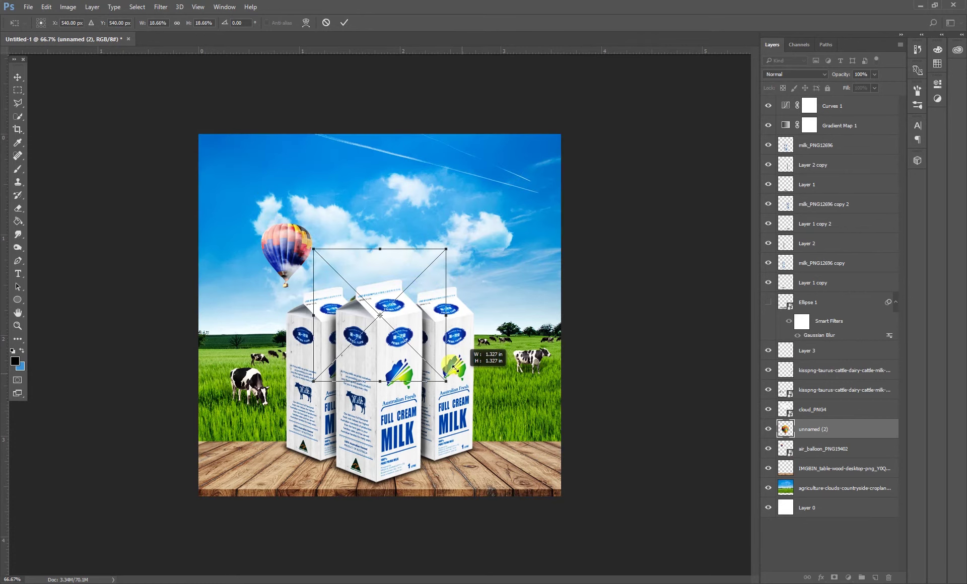
left_click_drag(422, 307, 495, 230)
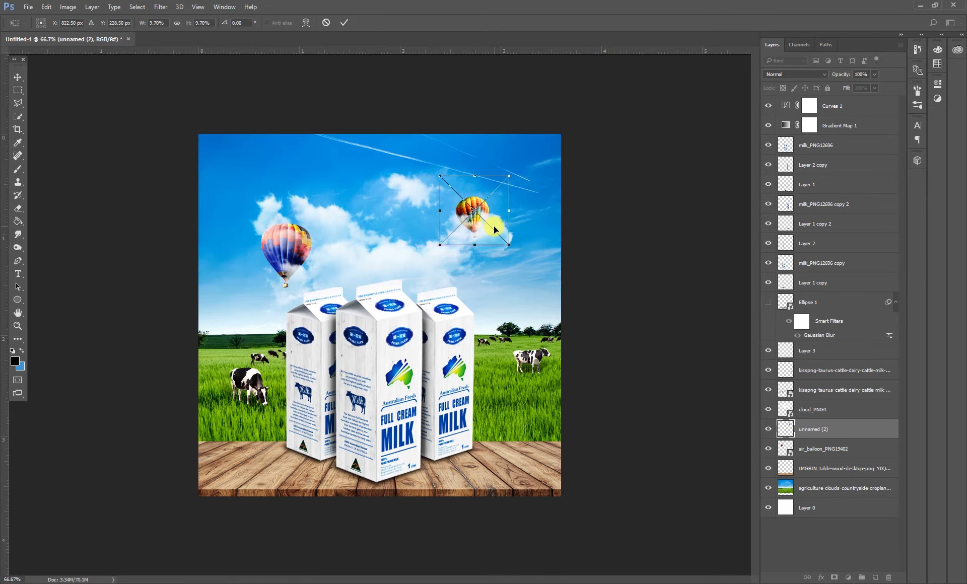
key("Return")
left_click(633, 339)
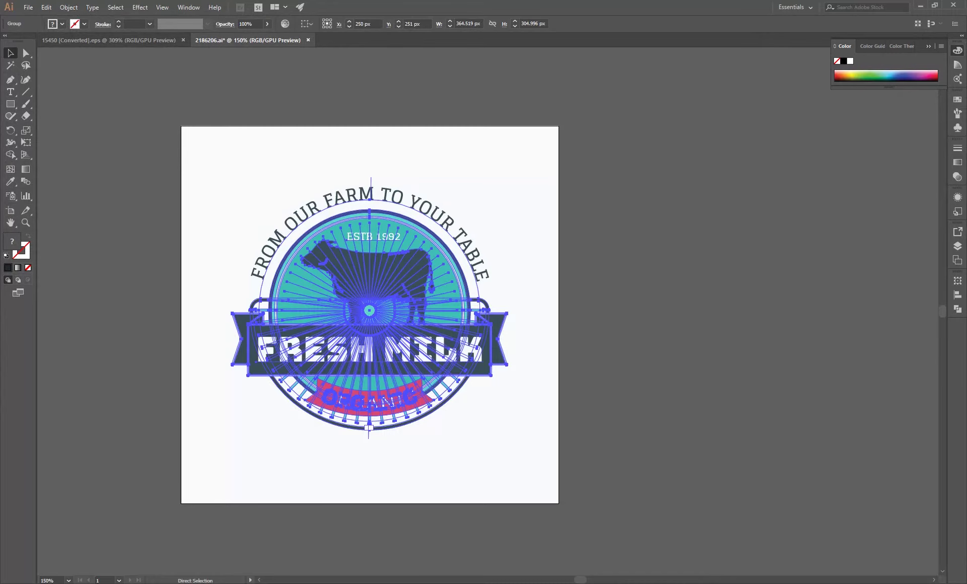
Step: Select every part of the Fresh Milk logo in Illustrator
left_click(453, 317)
key("a")
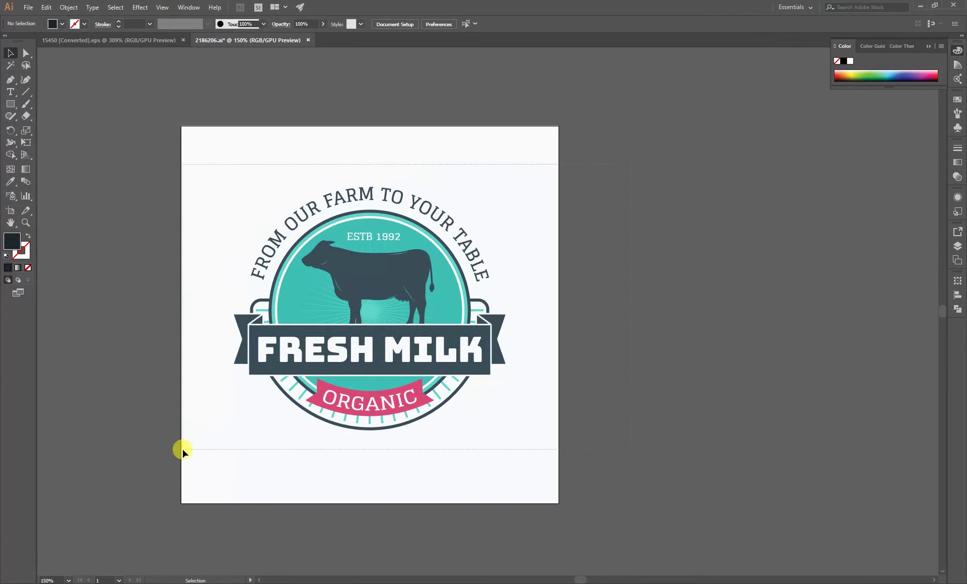
left_click_drag(629, 174, 245, 436)
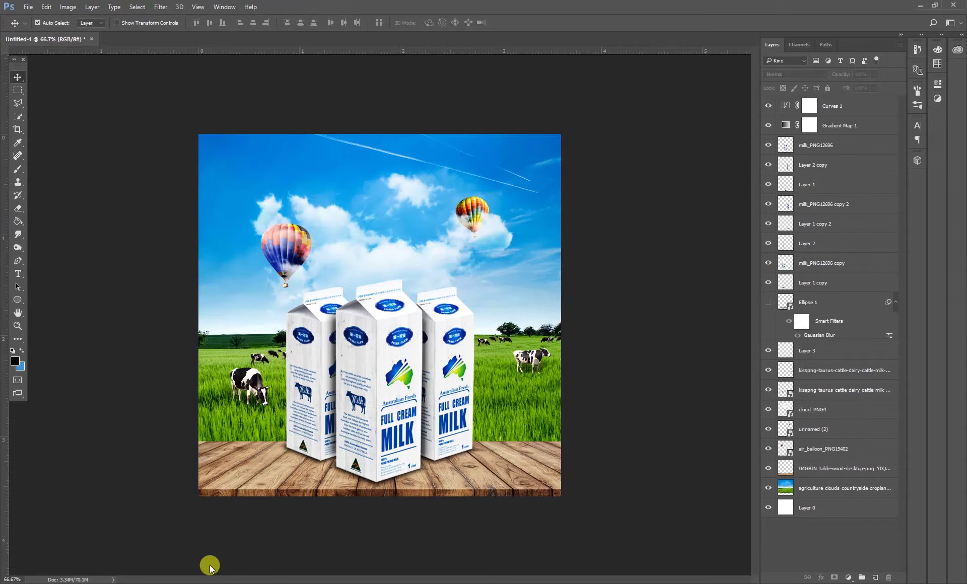
Step: Paste the logo as pixels at about 31% above the cartons, with Layer 4 above the cattle layers
key("ctrl+v")
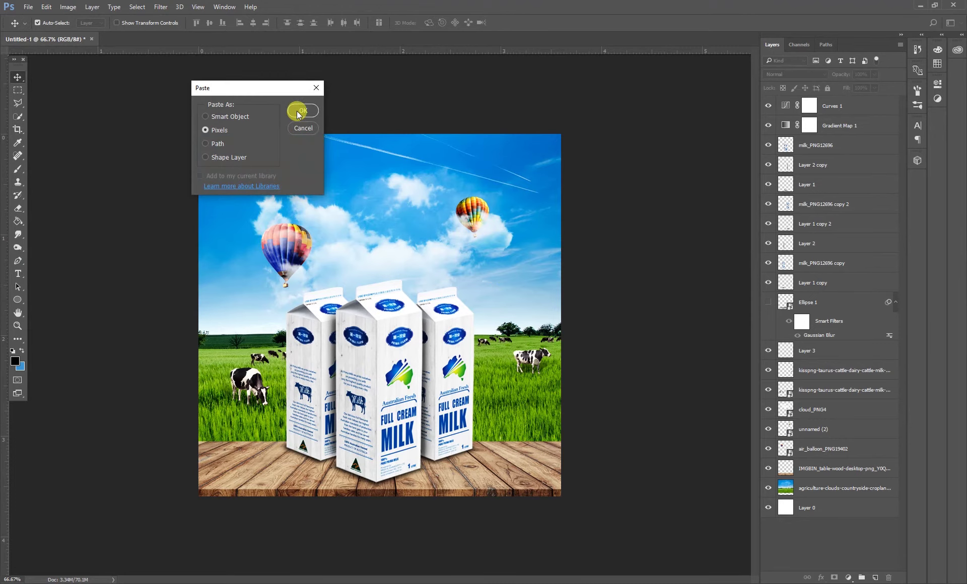
left_click(297, 112)
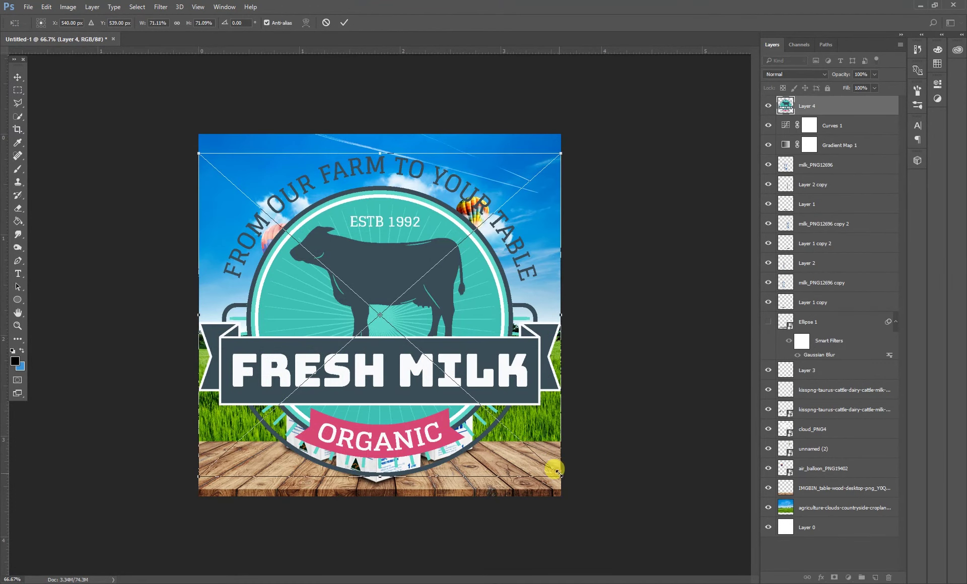
left_click_drag(558, 470, 459, 386)
mouse_move(436, 341)
left_mouse_down()
mouse_move(431, 263)
mouse_move(451, 290)
left_mouse_up()
key("Return")
left_click_drag(808, 109, 806, 476)
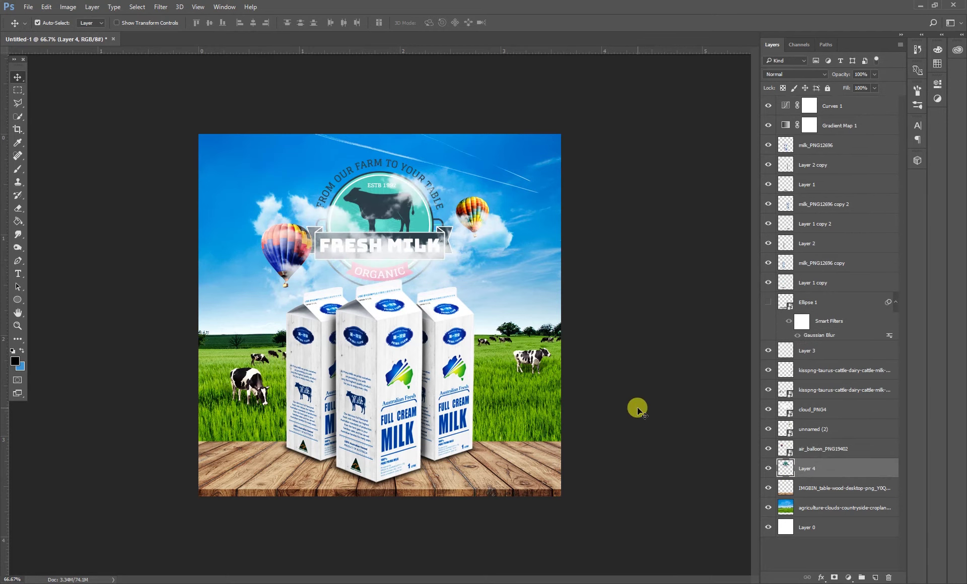
left_click_drag(830, 416, 824, 371)
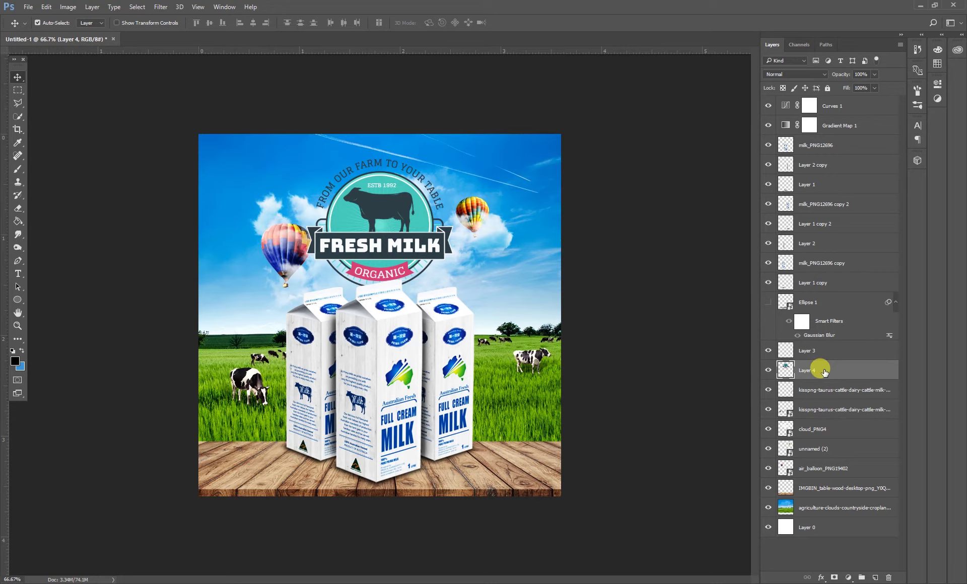
Step: Add a Gradient Map 2 adjustment clipped to the Fresh Milk badge, recolouring it in dark blues
left_click(848, 578)
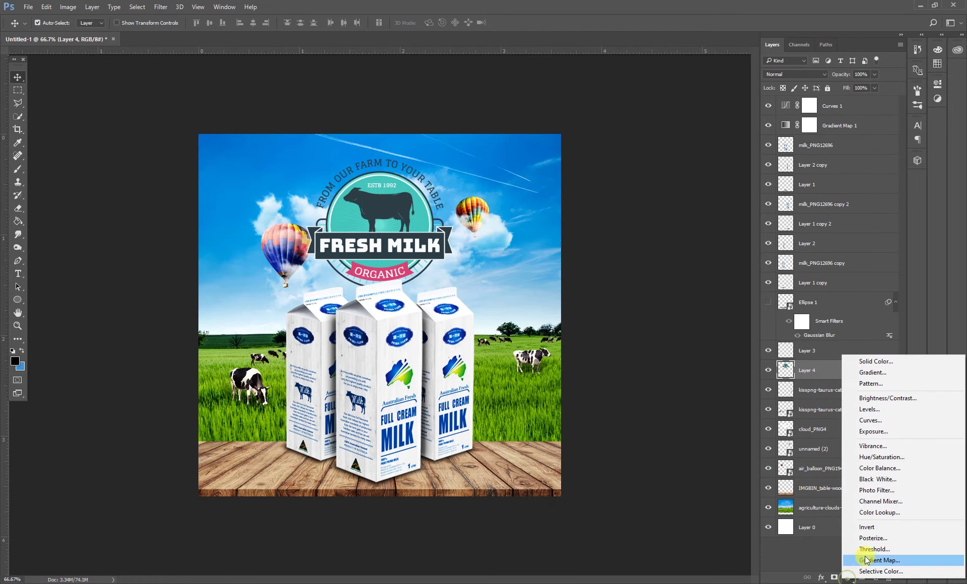
left_click(865, 560)
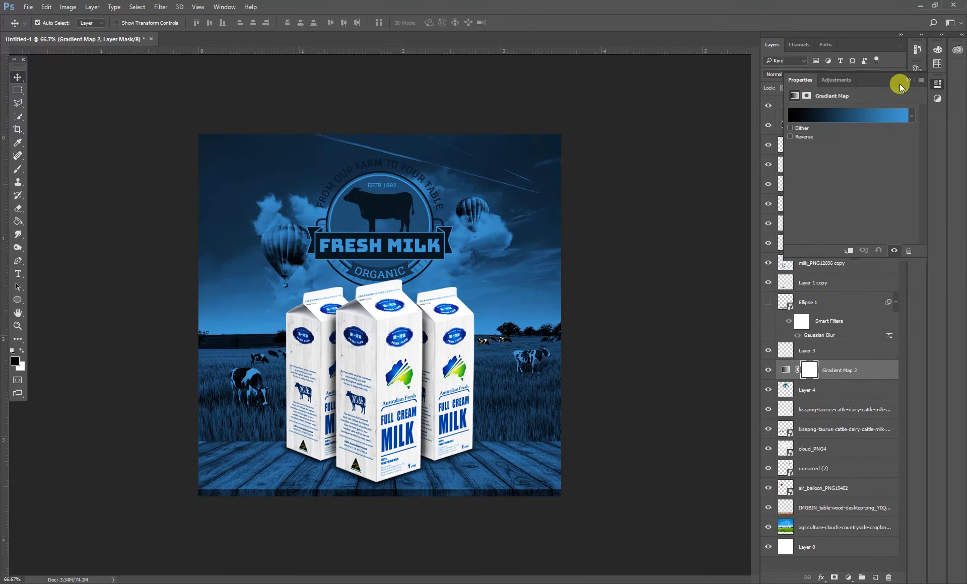
left_click(908, 79)
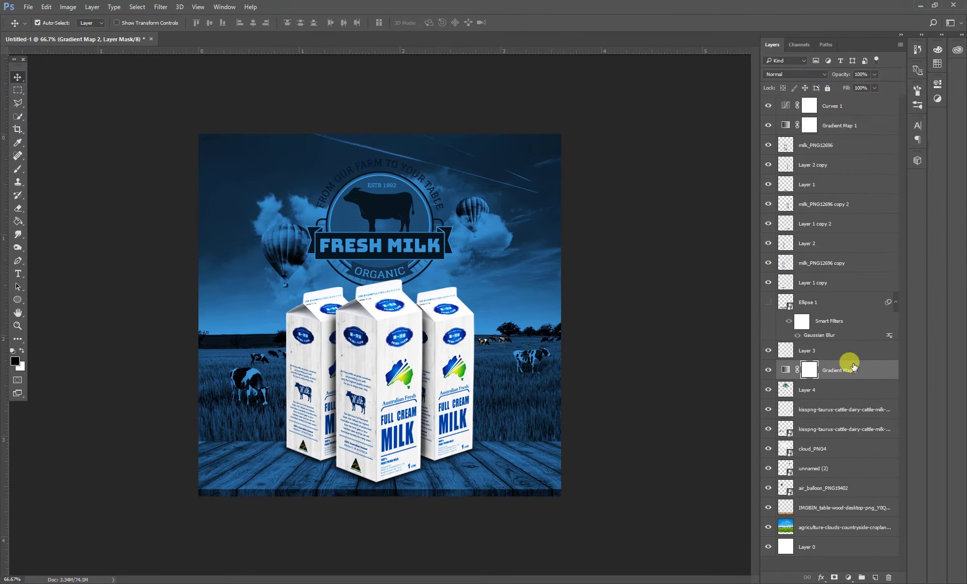
right_click(853, 366)
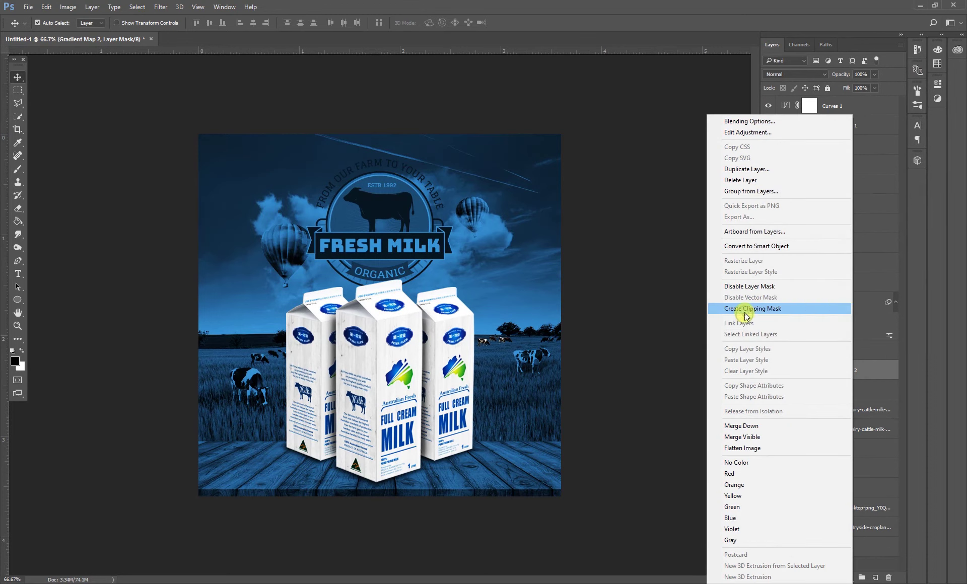
left_click(747, 309)
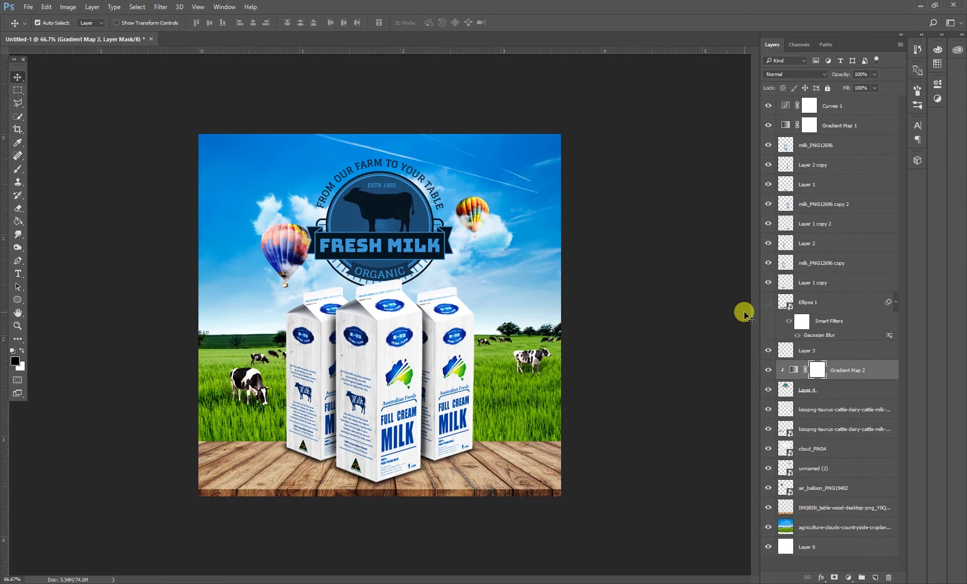
left_click(790, 74)
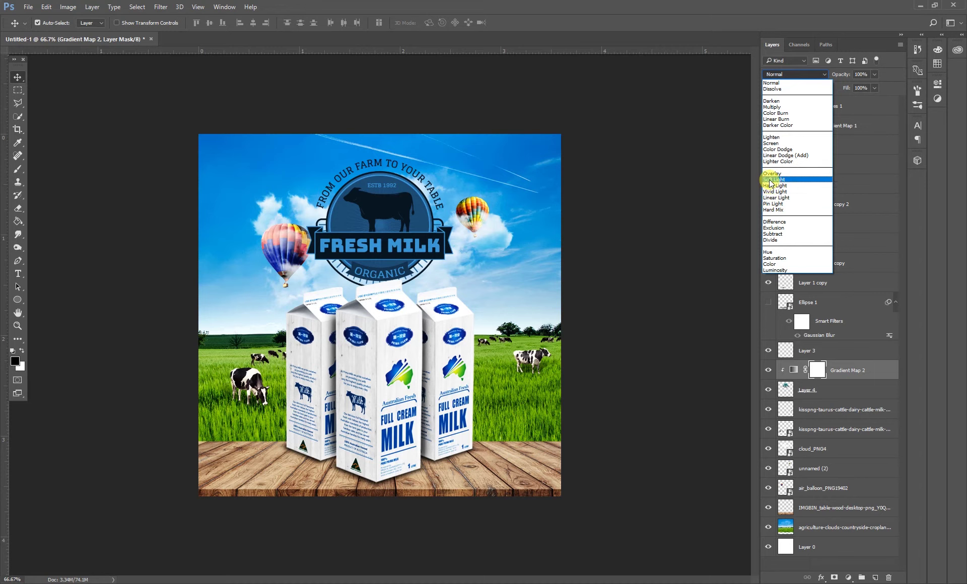
Step: Try Soft Light, Hue, Darken, Linear Light and Luminosity blend modes on the badge's gradient map
left_click(774, 179)
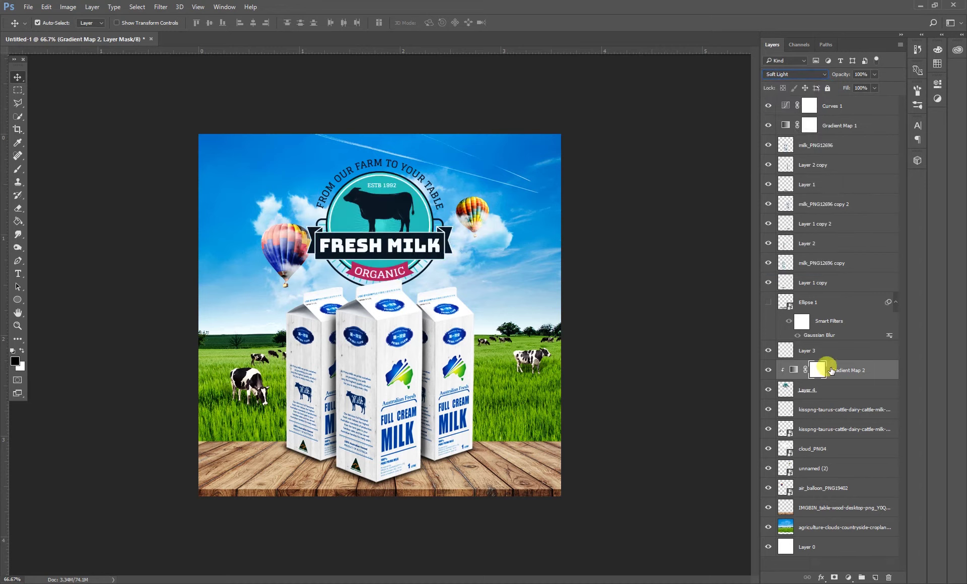
left_click(775, 74)
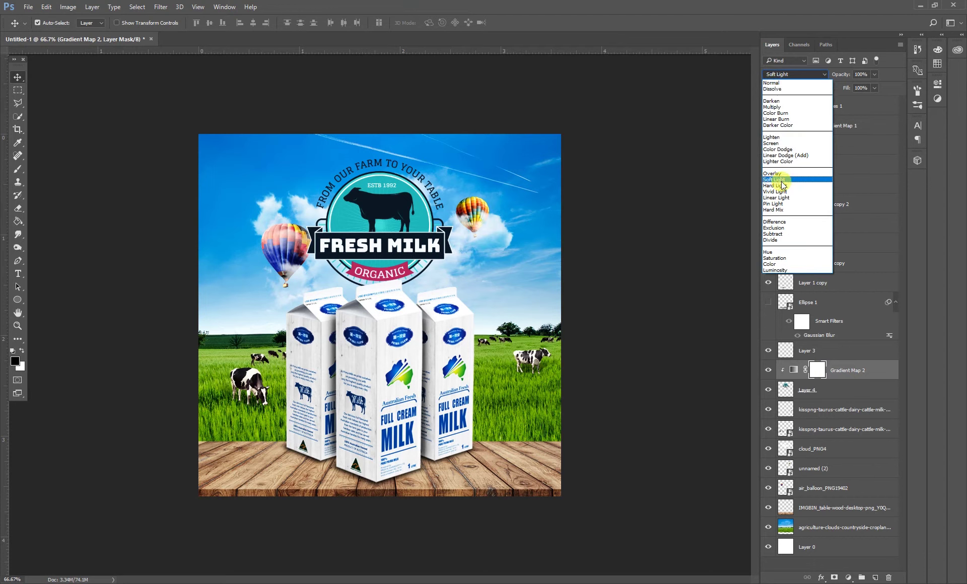
left_click(767, 253)
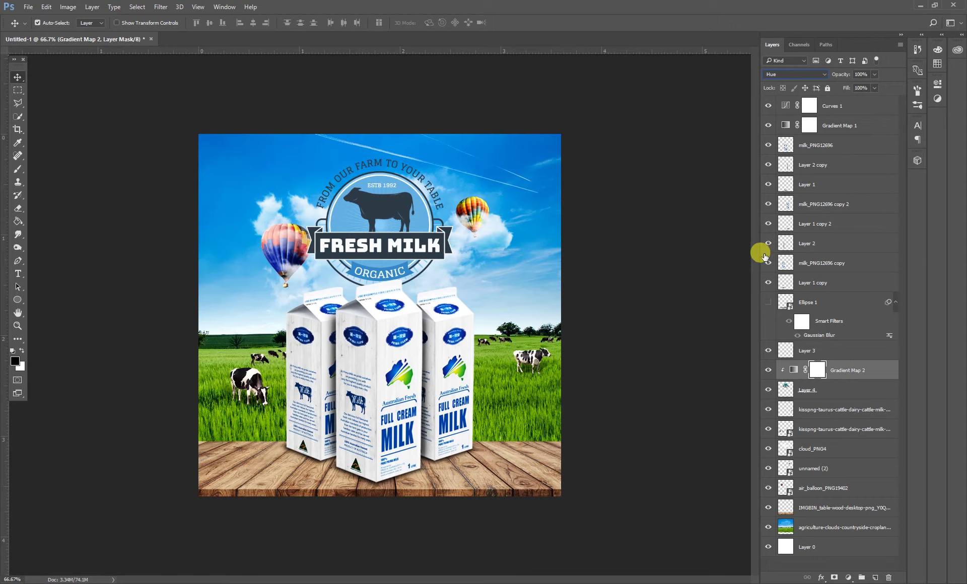
left_click(788, 74)
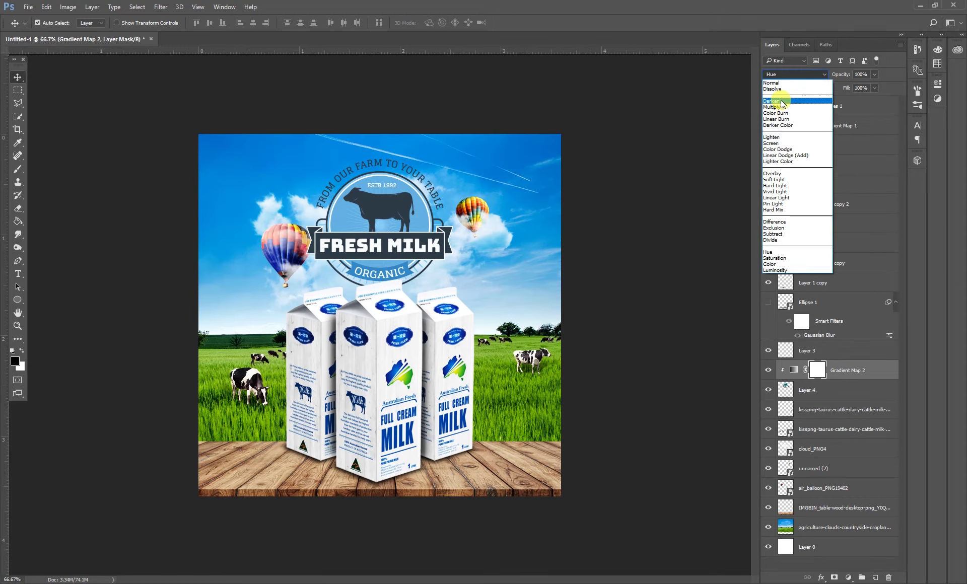
left_click(781, 101)
key("Down")
key("Down")
key("Down")
key("Down")
key("Down")
key("Down")
key("Down")
key("Down")
key("Down")
key("Down")
key("Down")
key("Down")
key("Down")
key("Down")
key("Down")
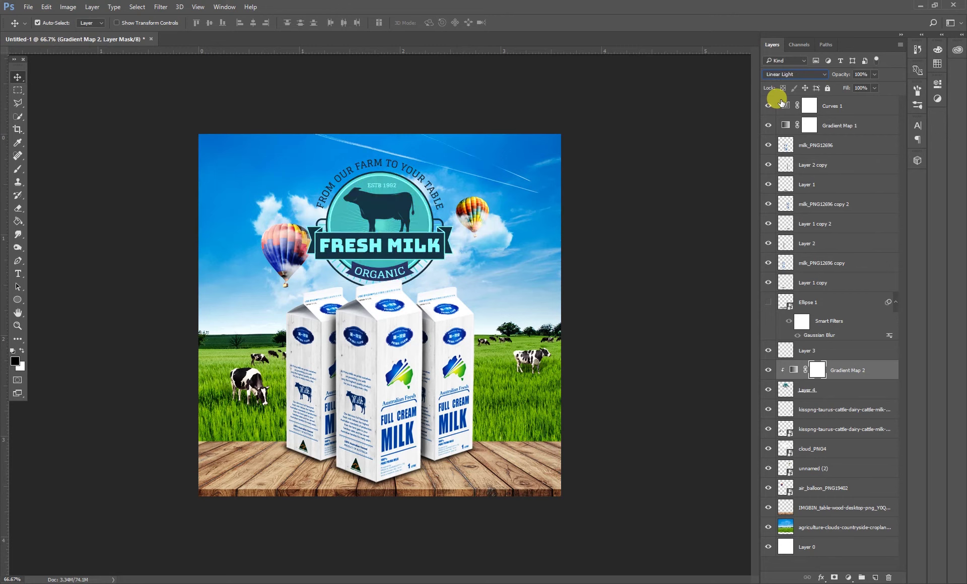
key("Up")
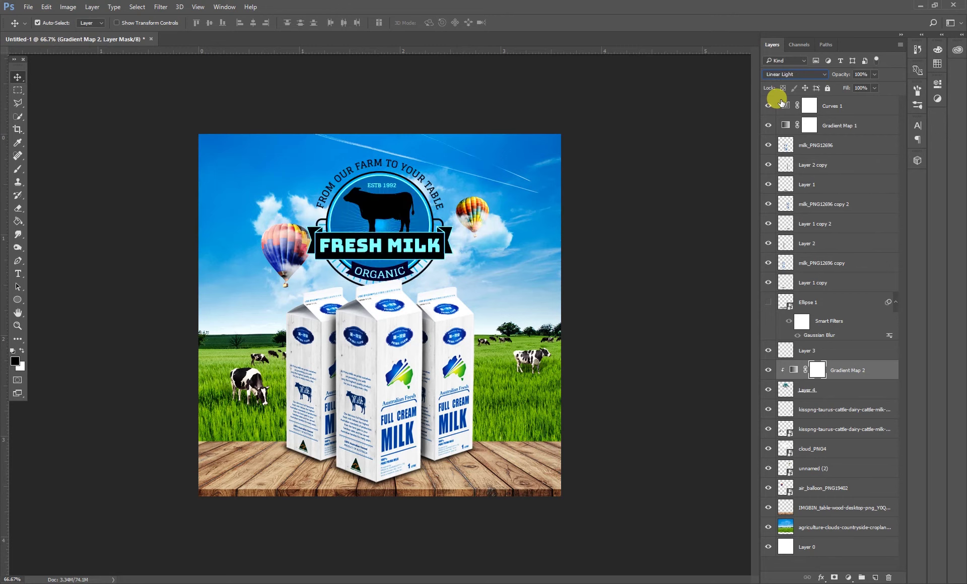
key("Down")
key("Down")
key("Down")
key("Down")
key("Down")
key("Down")
key("Down")
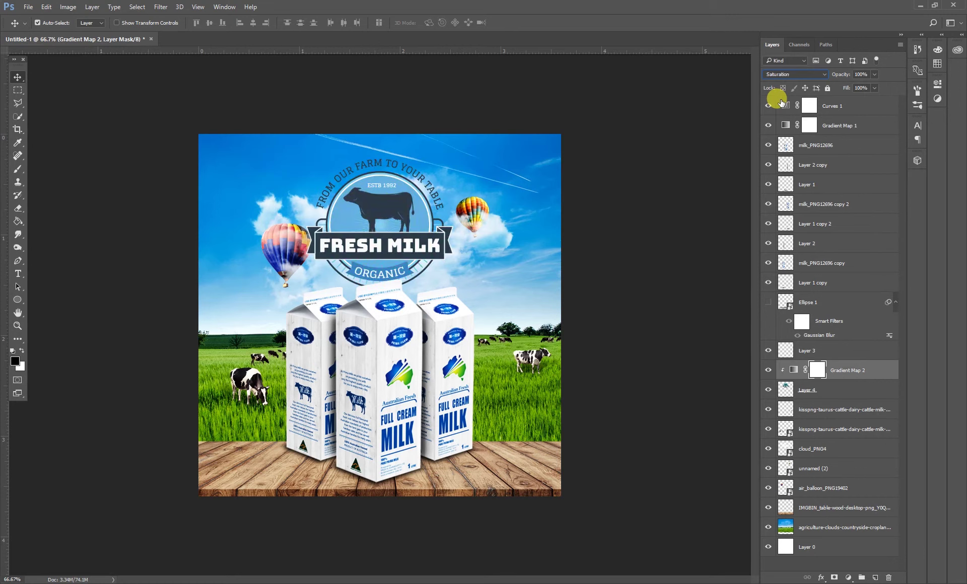
key("Down")
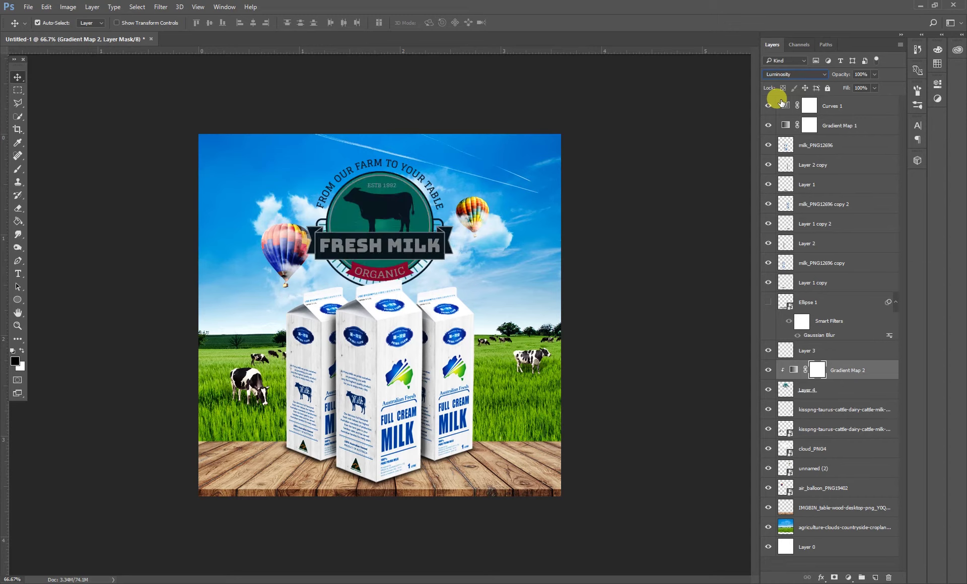
Step: Compare Pin Light and Linear Light blending on the badge's gradient map
left_click(787, 75)
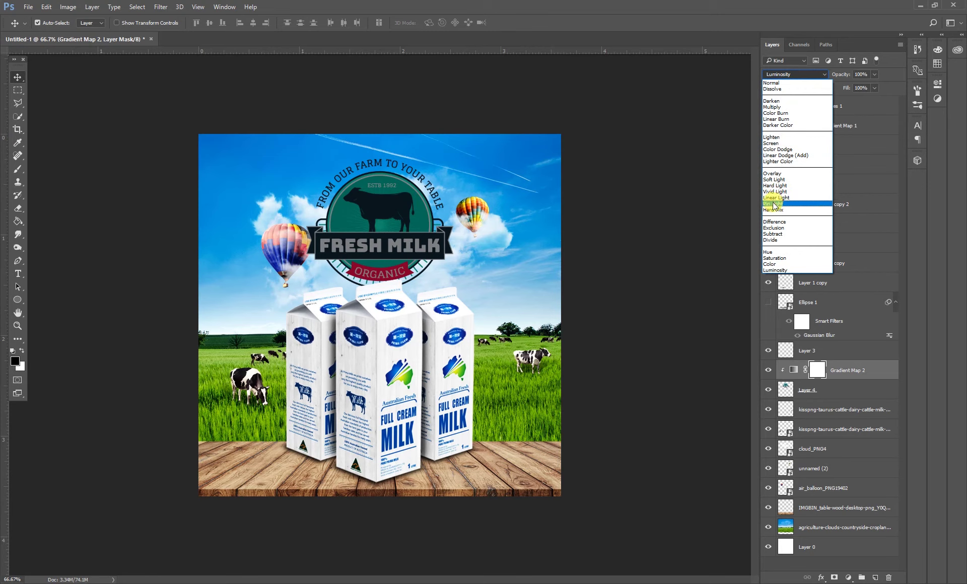
left_click(770, 203)
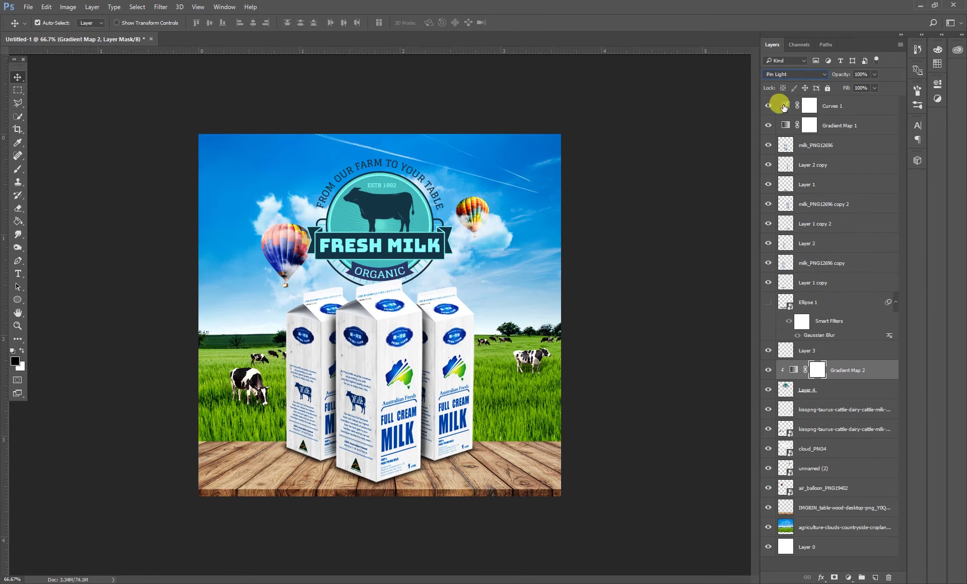
left_click(783, 74)
left_click(770, 198)
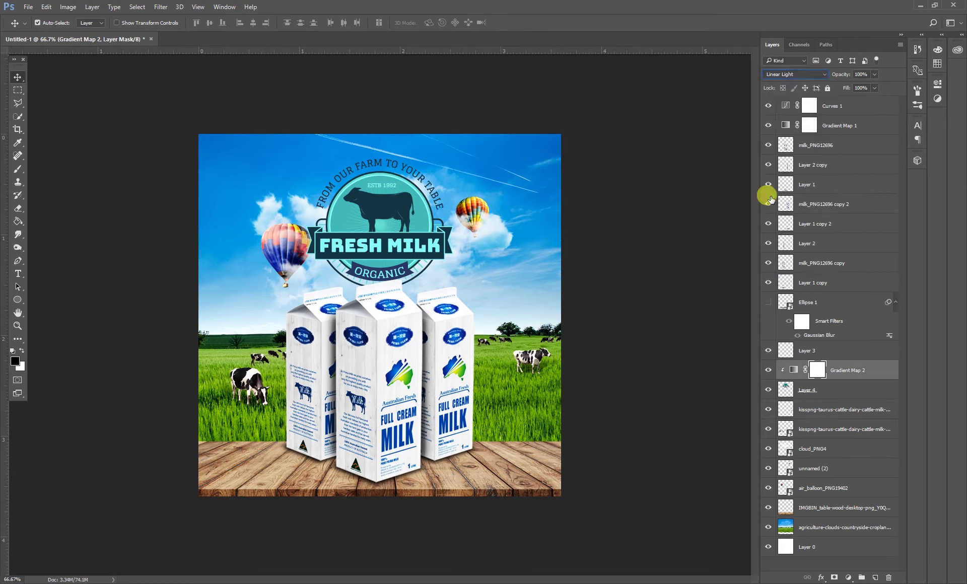
left_click(783, 73)
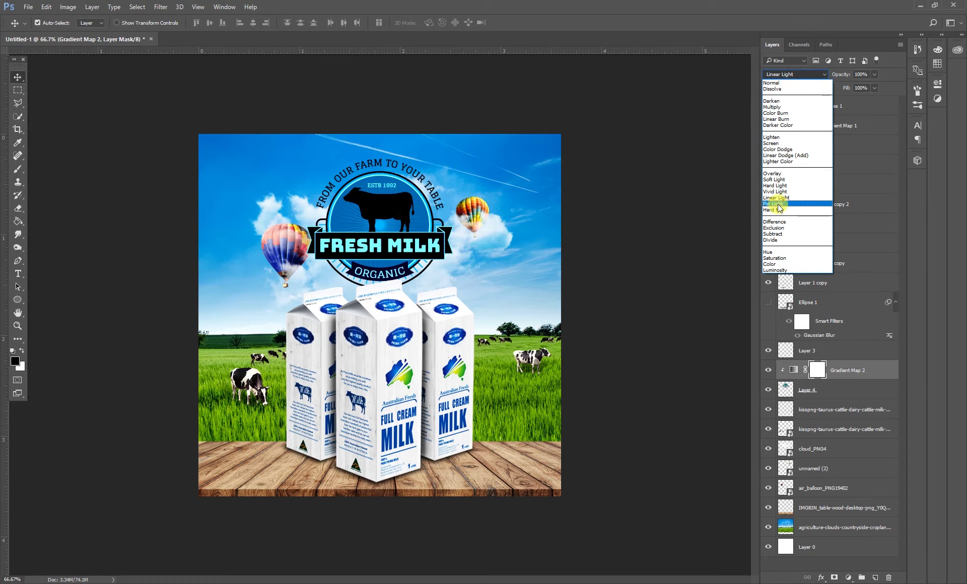
left_click(778, 204)
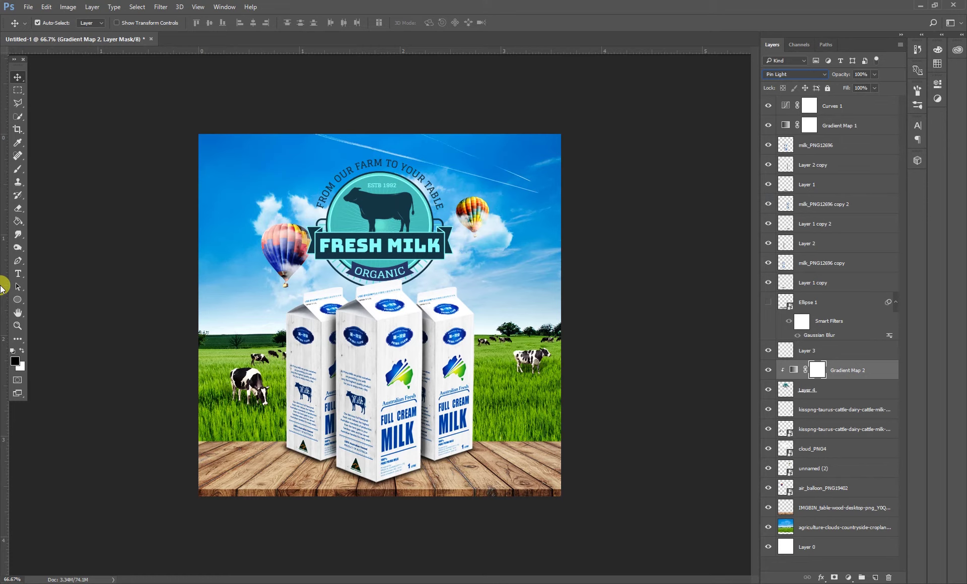
Step: Settle Gradient Map 2 on Pin Light blending, then deselect the layer
left_click(794, 74)
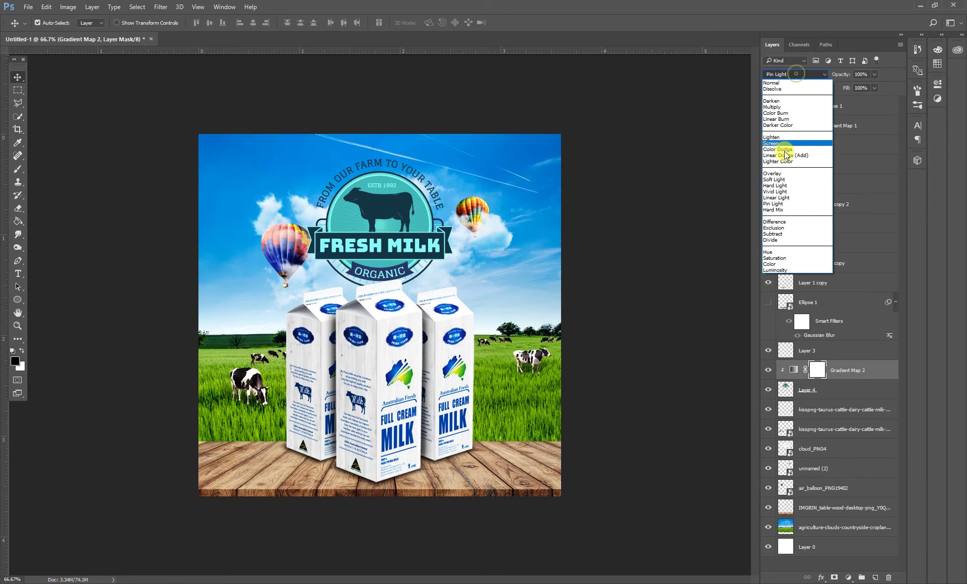
left_click(775, 198)
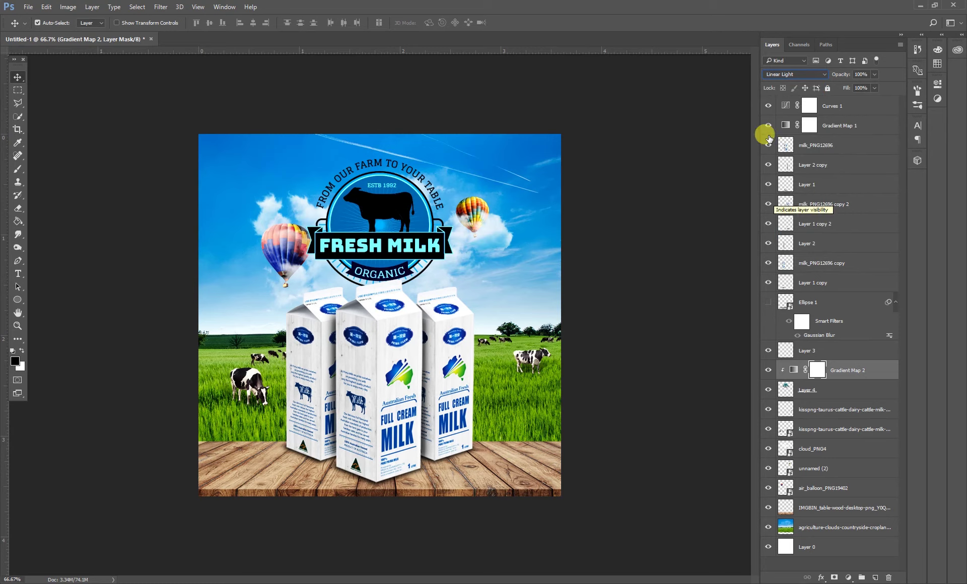
left_click(797, 73)
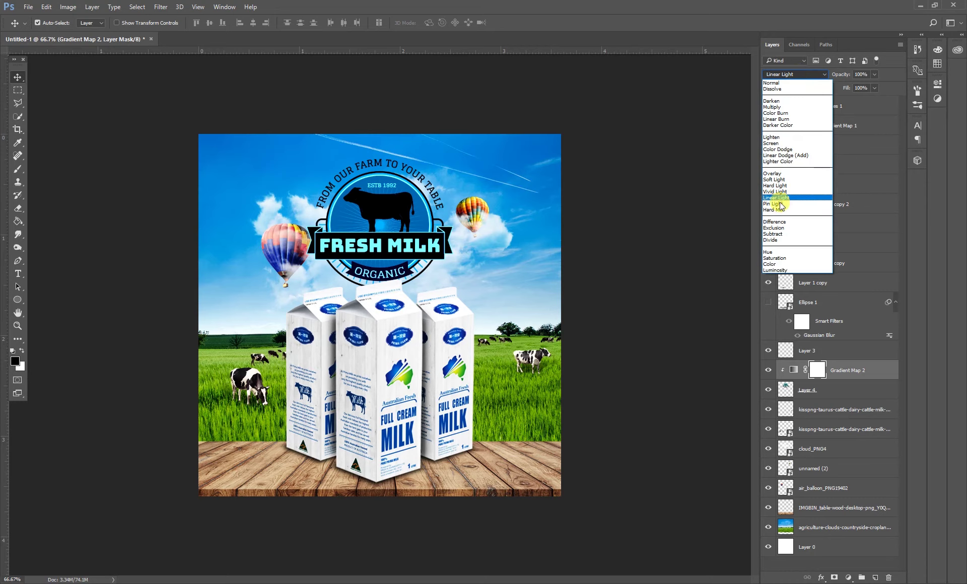
left_click(772, 198)
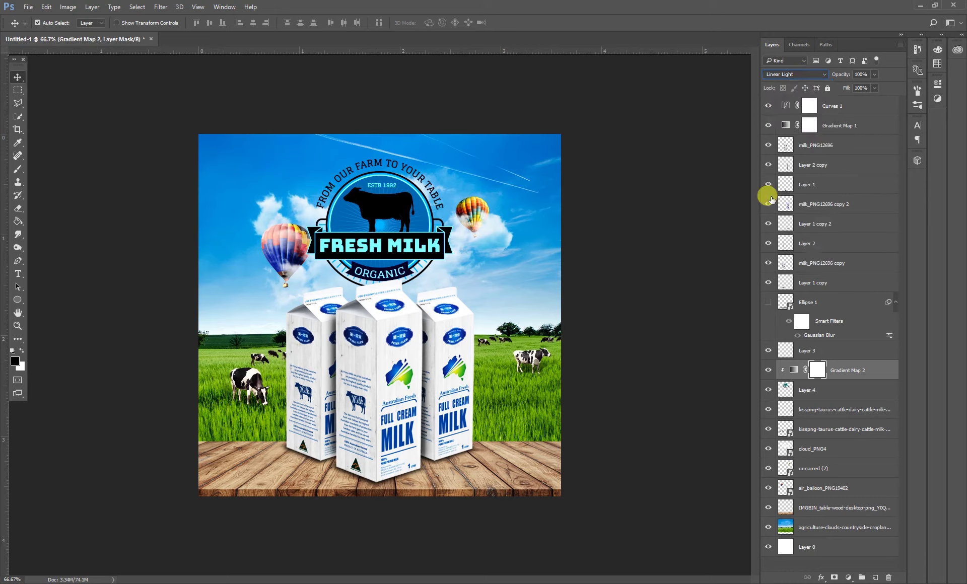
left_click(786, 74)
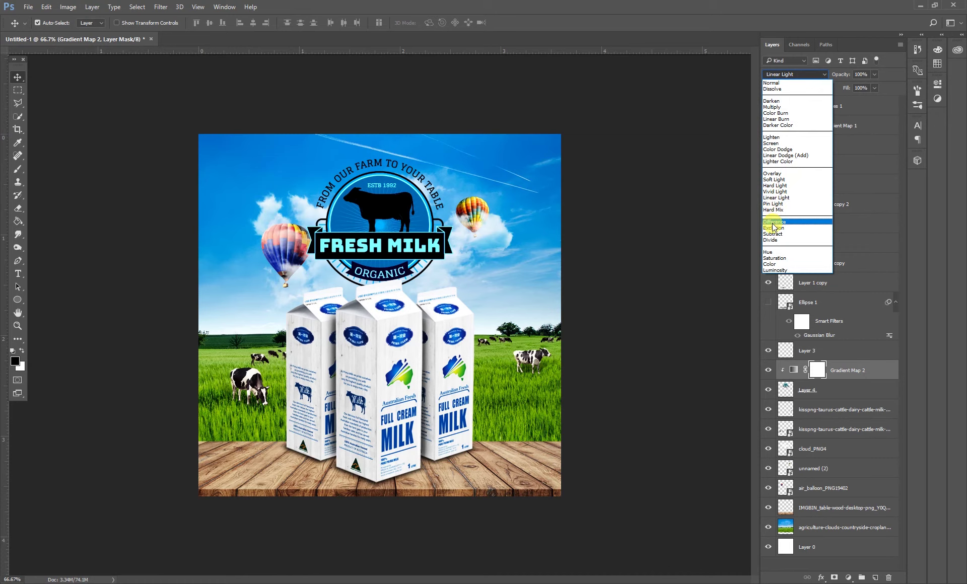
left_click(773, 204)
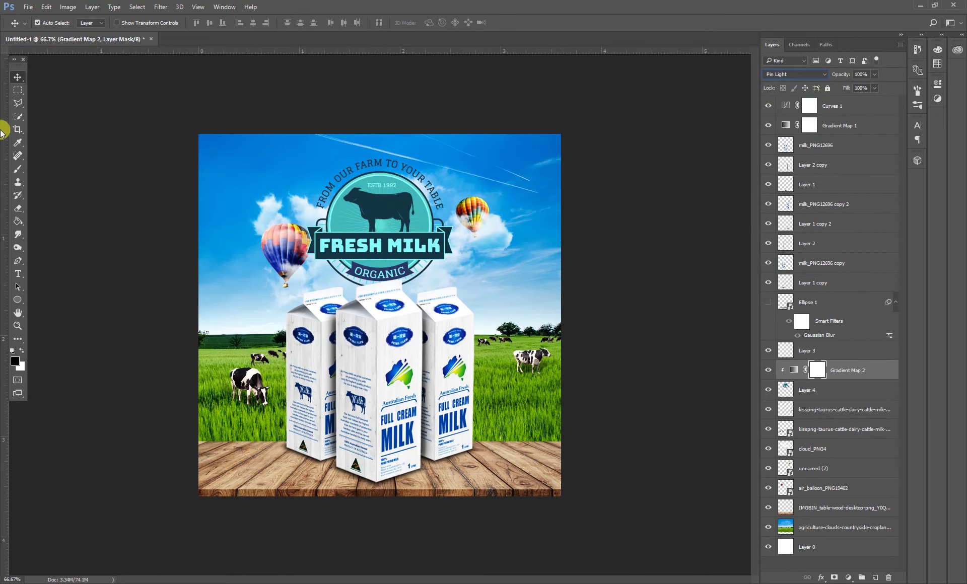
left_click(97, 181)
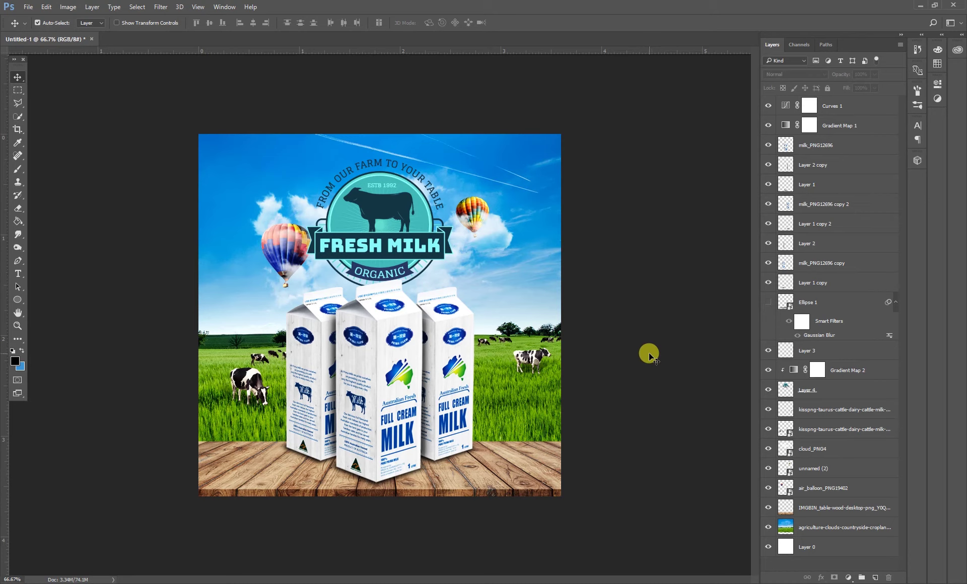
Step: Sample the sky's light blue with the Brush and add a new layer above air_balloon_PNG19402
left_click(17, 169)
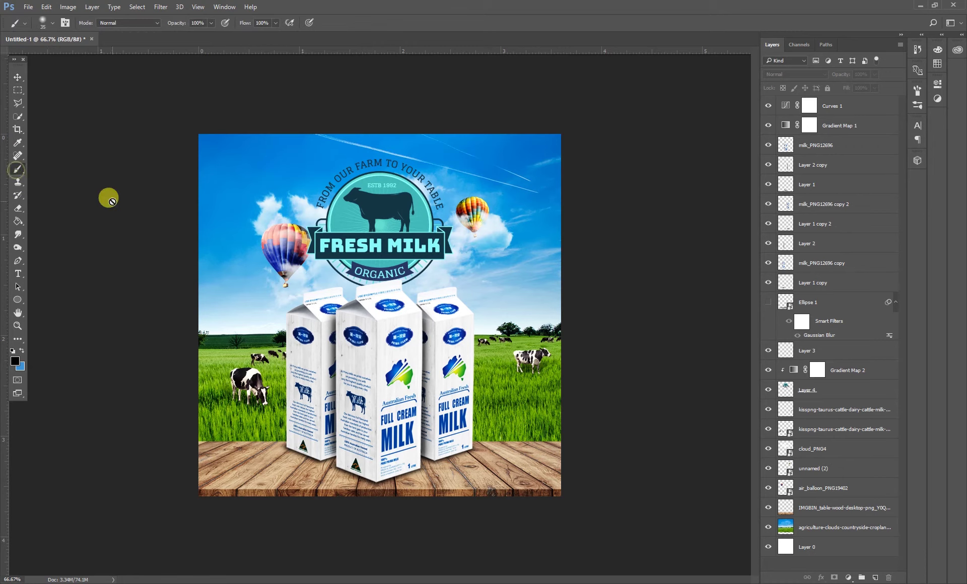
left_click(274, 310, "alt")
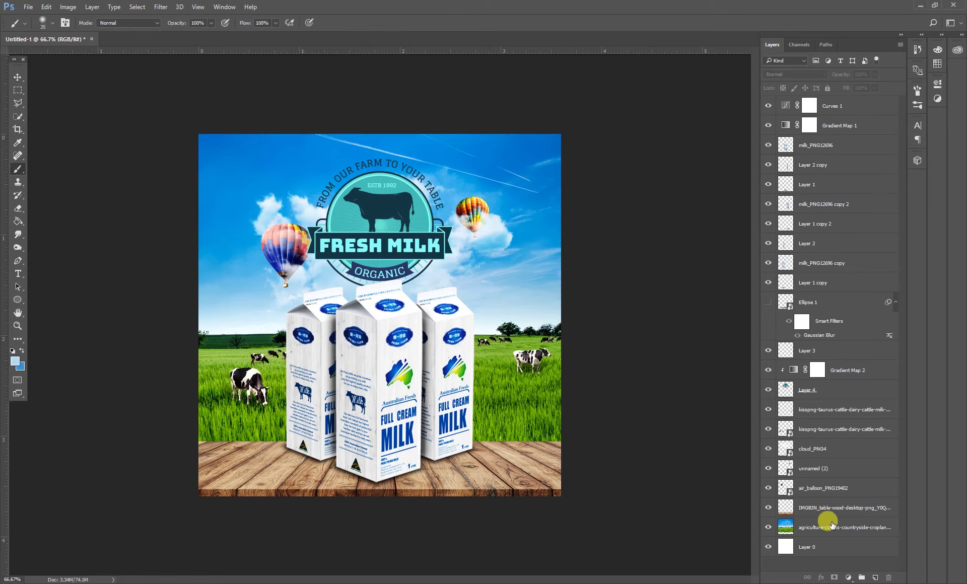
left_click(826, 493)
key("ctrl+shift+n")
key("Return")
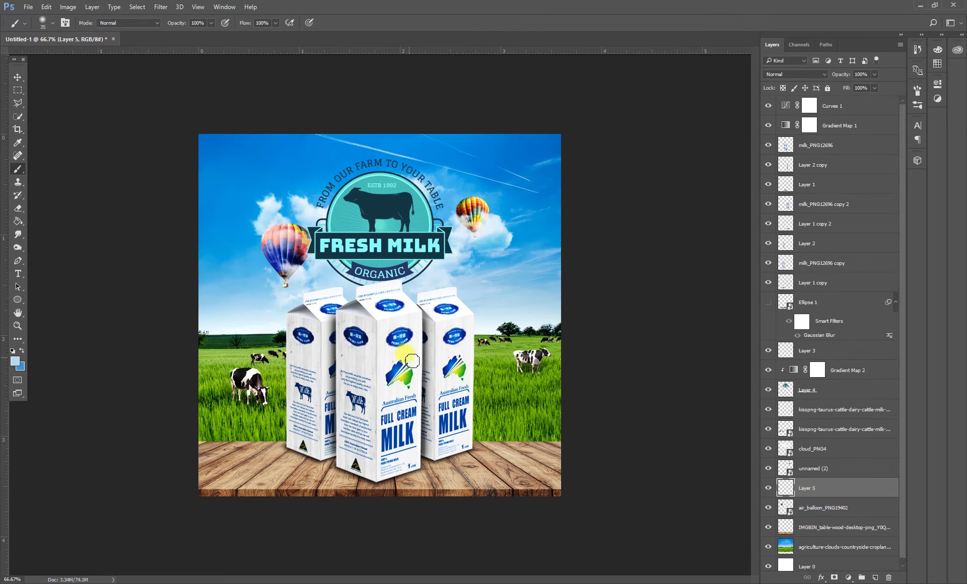
Step: Paint soft blue with a very large brush and set the layer's blend mode to Luminosity
key("bracketright")
key("bracketright")
key("bracketright")
key("bracketleft")
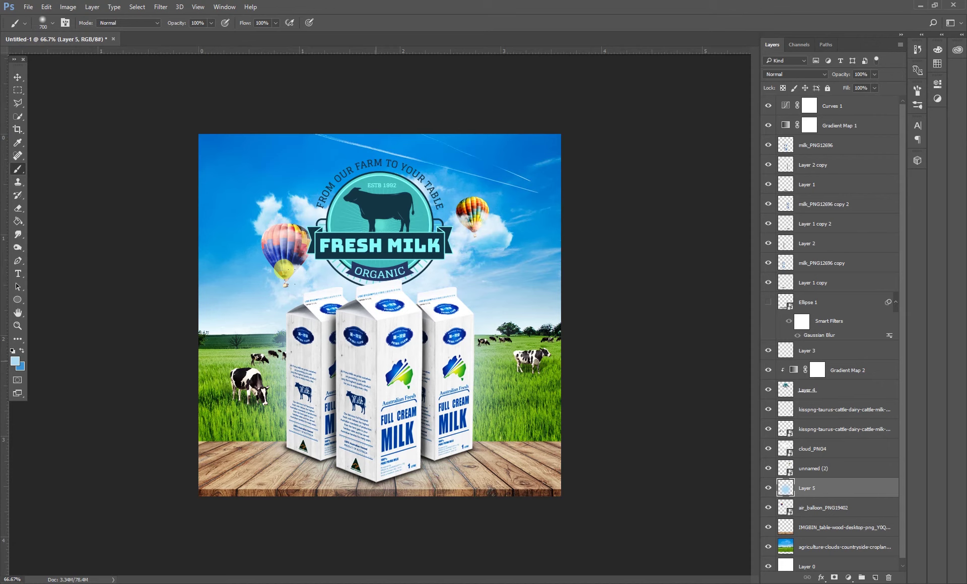
left_click(18, 83)
left_click(794, 74)
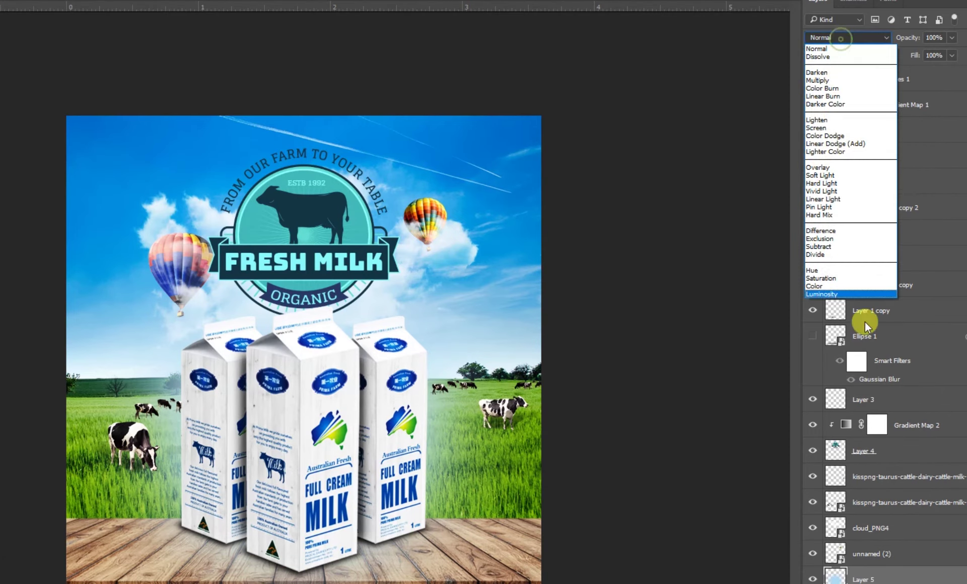
left_click(831, 294)
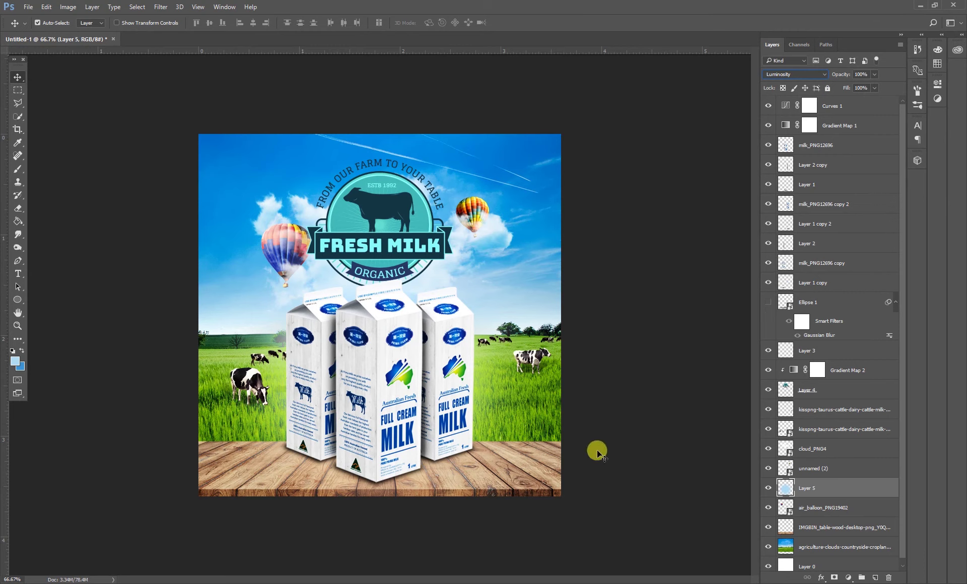
Step: Toggle Layer 5 to compare, then try a white layer mask and undo it
left_click(761, 492)
left_click(761, 492)
left_click(765, 492)
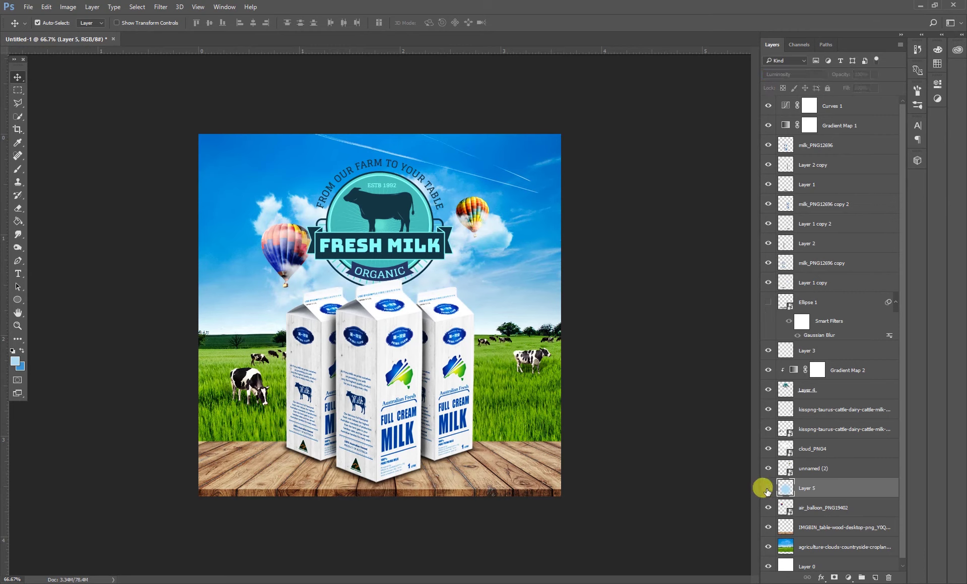
left_click(767, 491)
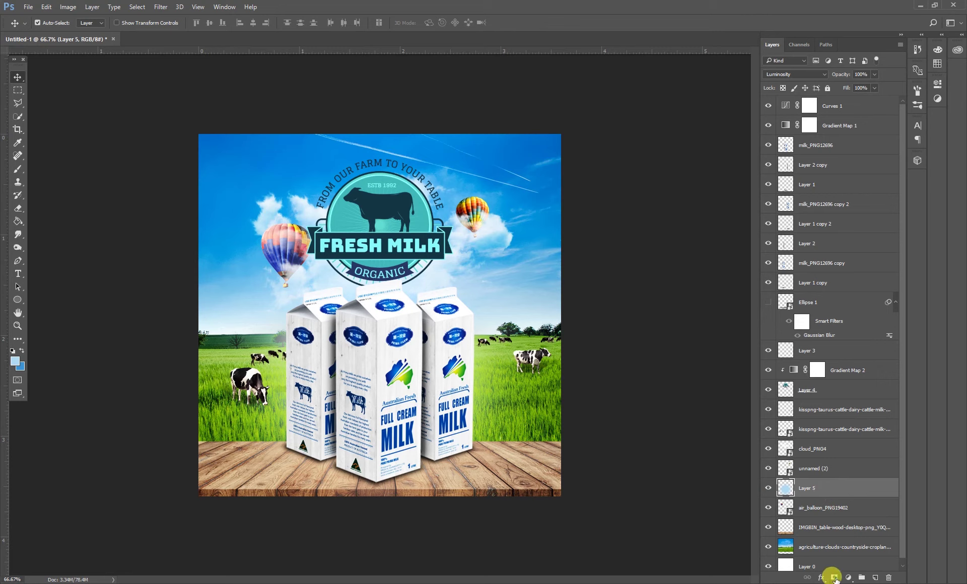
left_click(833, 577)
left_click(18, 169)
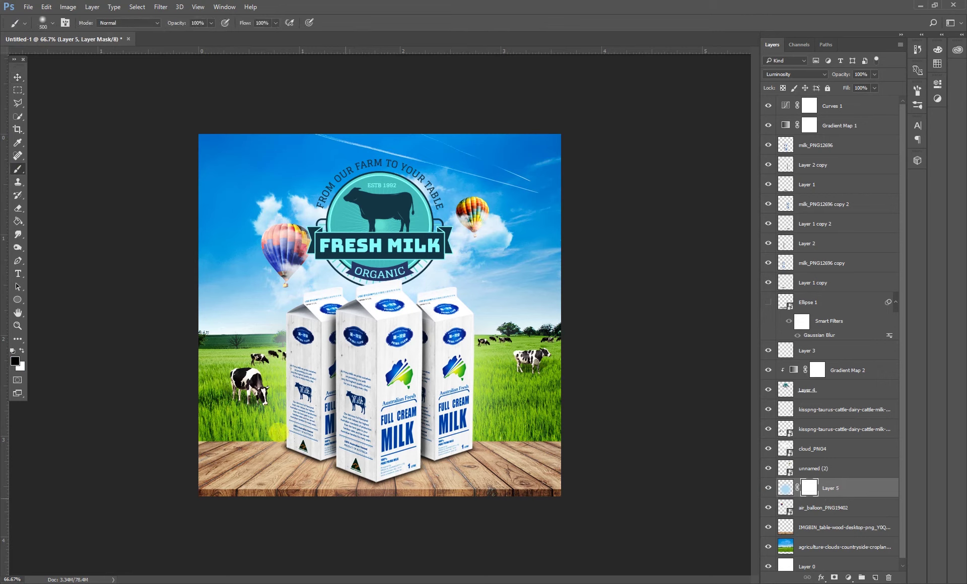
key("bracketleft")
key("bracketleft")
key("bracketleft")
left_click_drag(4, 484, 536, 469)
key("bracketleft")
key("ctrl+z")
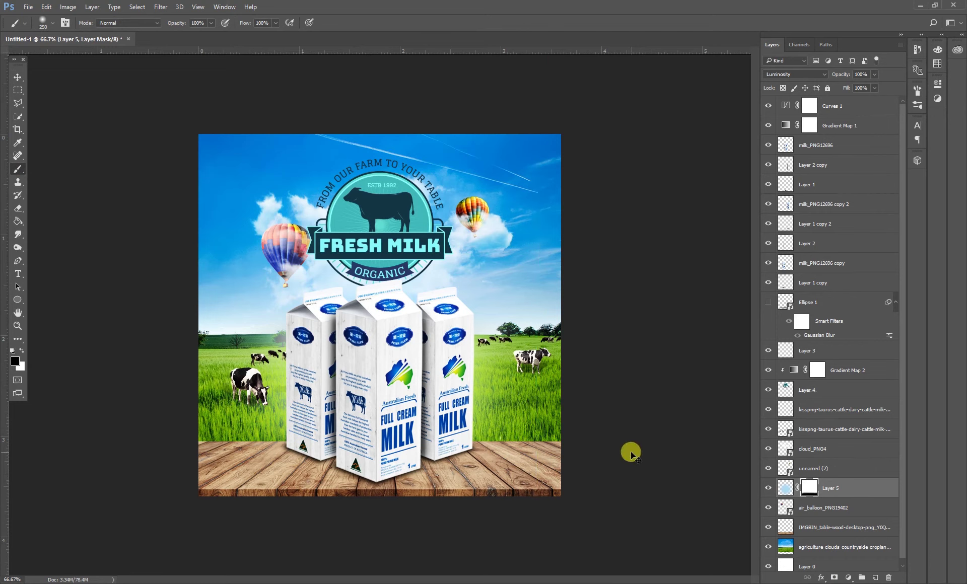
key("ctrl+z")
key("ctrl+z")
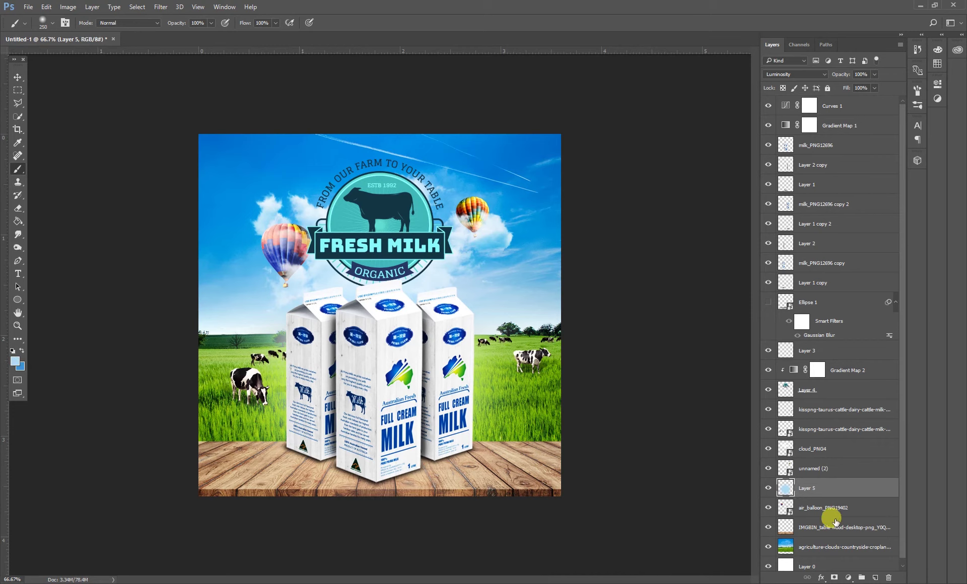
Step: Compare the scene with and without Layer 5, then duplicate it into Layer 5 copy
left_click(767, 488)
left_click(762, 490)
left_click(762, 491)
left_click(761, 489)
left_click(760, 491)
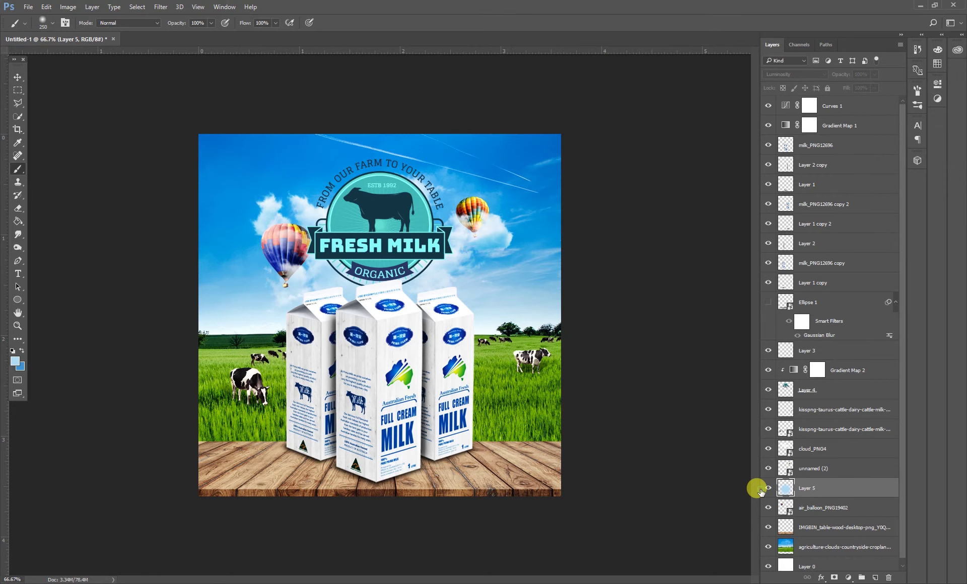
left_click(761, 491)
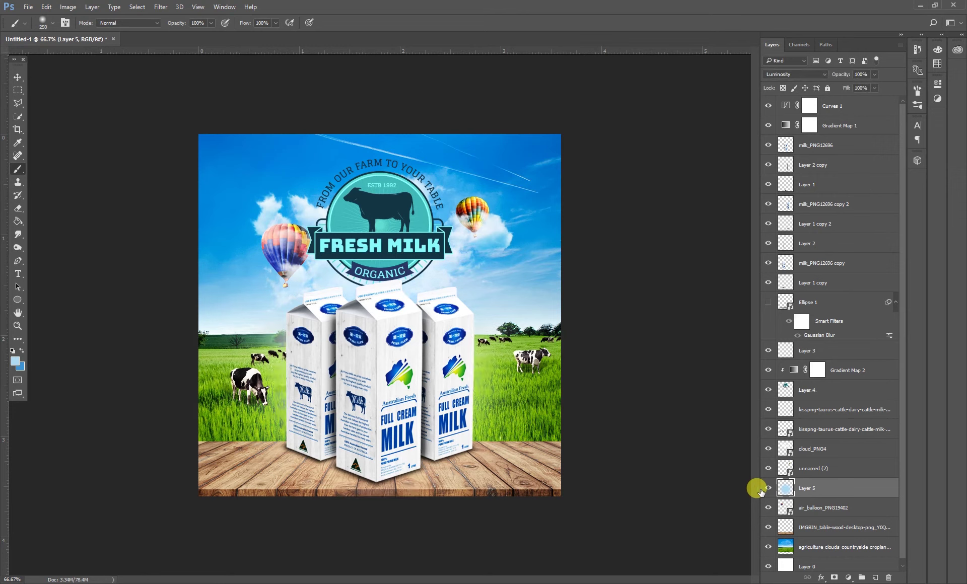
left_click(761, 491)
key("ctrl+j")
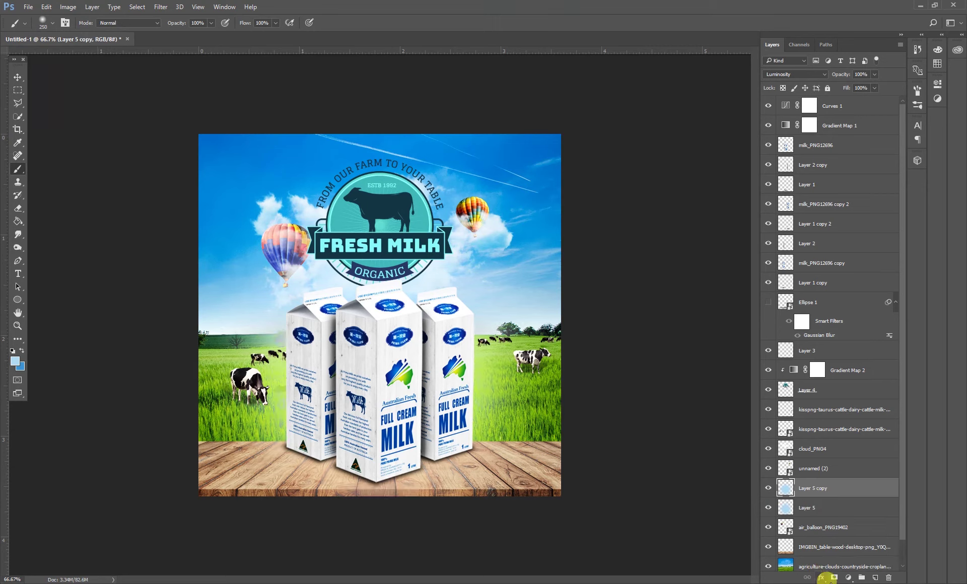
left_click(834, 578)
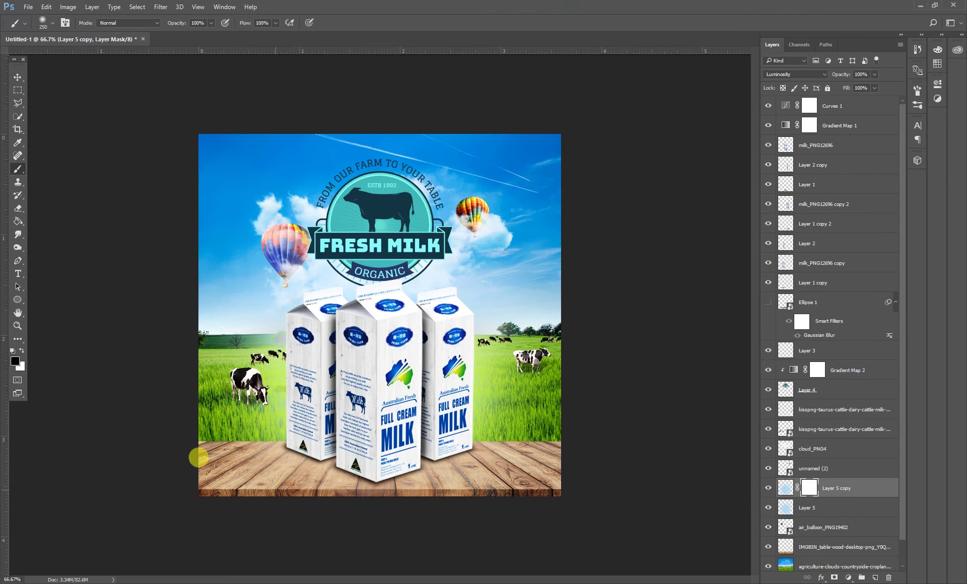
left_click_drag(595, 432, 37, 461)
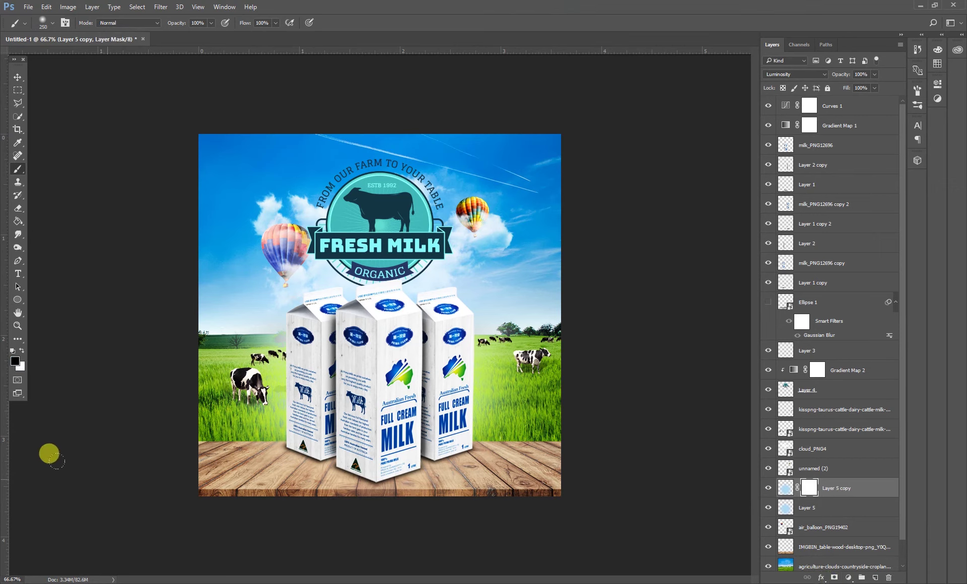
left_click_drag(261, 302, 588, 319)
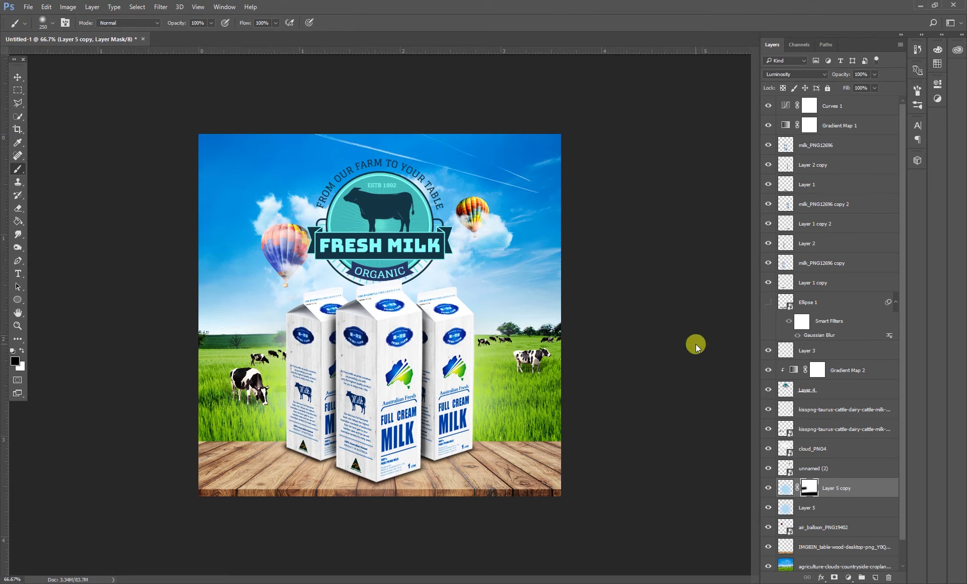
left_click_drag(637, 333, 5, 357)
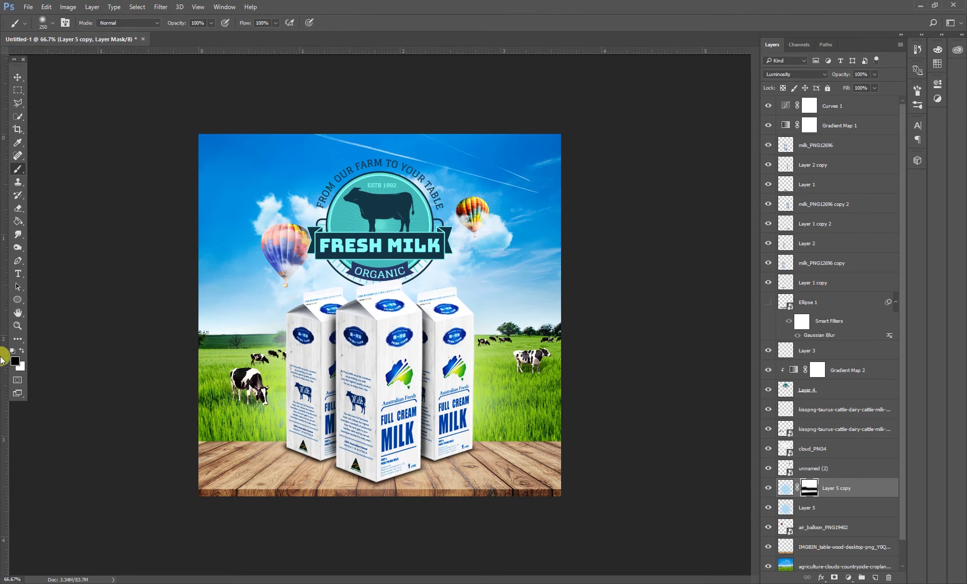
left_click(767, 488)
left_click(834, 577)
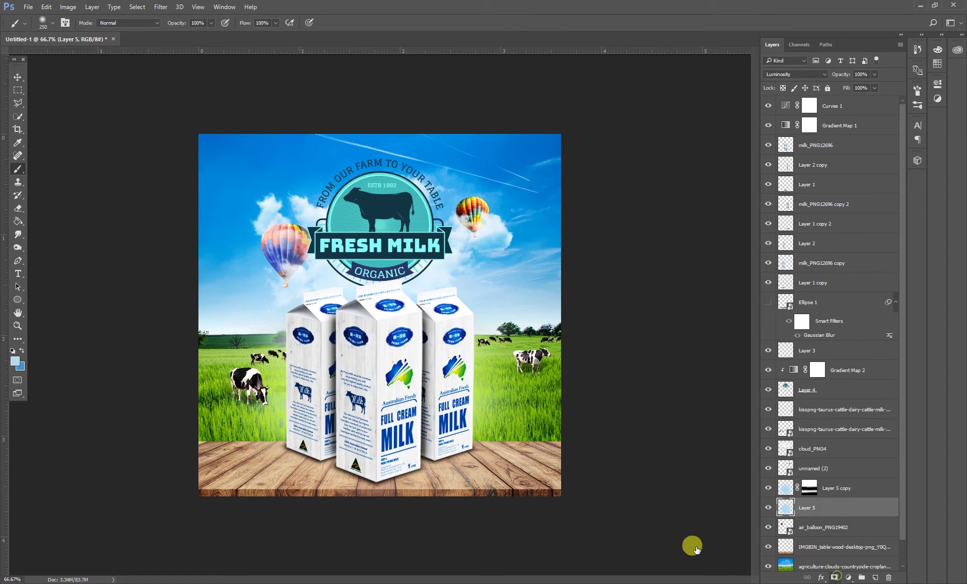
key("bracketleft")
key("bracketleft")
key("bracketleft")
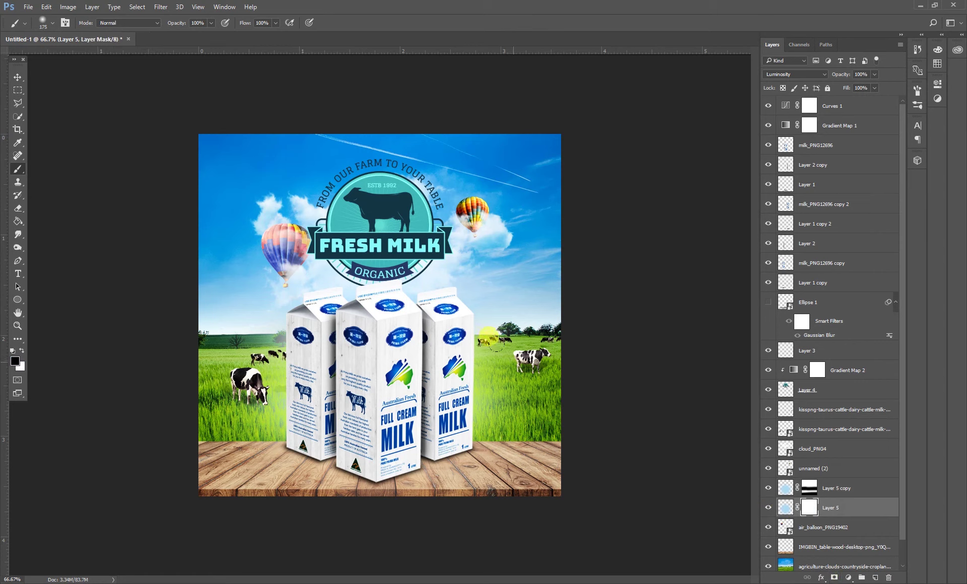
left_click_drag(210, 23, 176, 35)
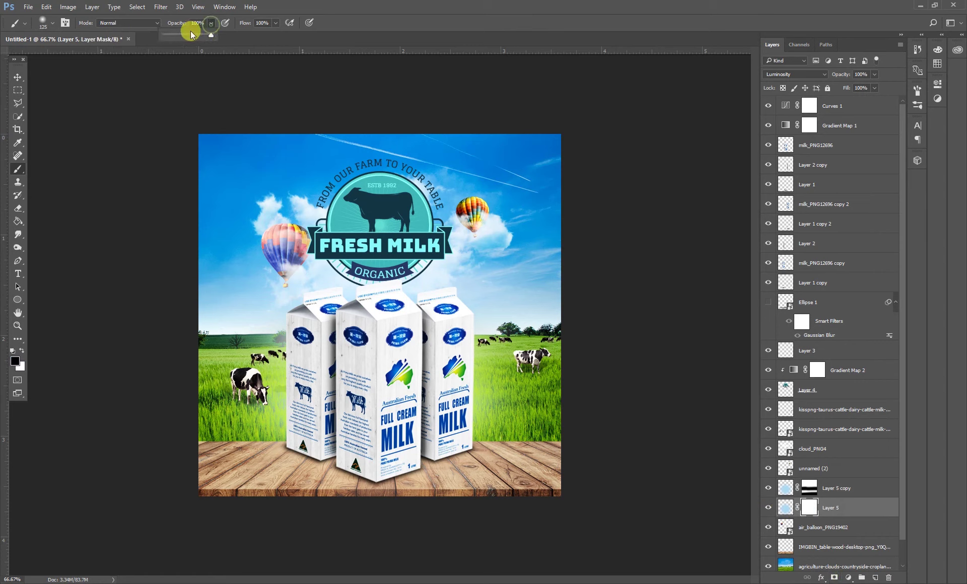
mouse_move(556, 329)
left_mouse_down()
mouse_move(422, 347)
mouse_move(153, 356)
mouse_move(2, 222)
left_mouse_up()
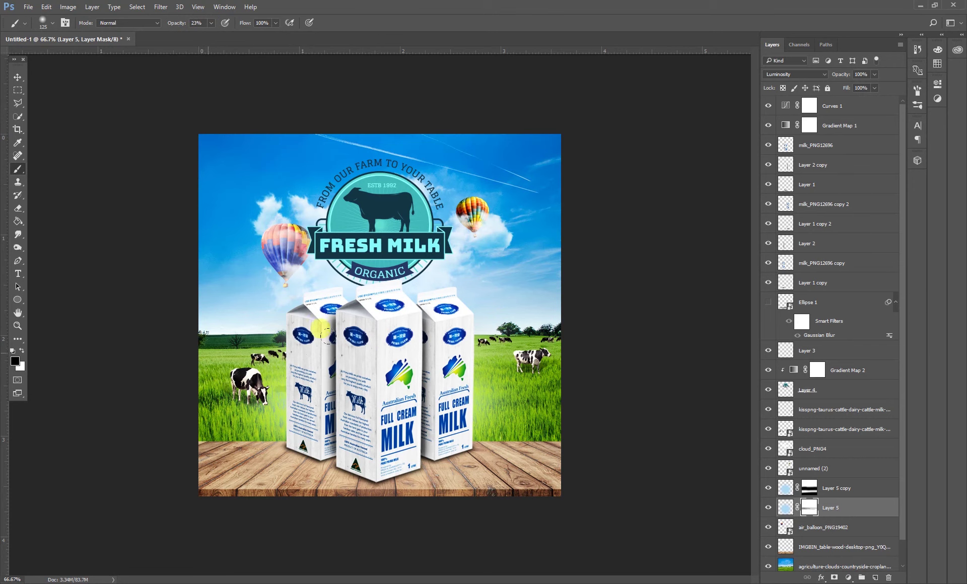
left_click(18, 77)
left_click(766, 508)
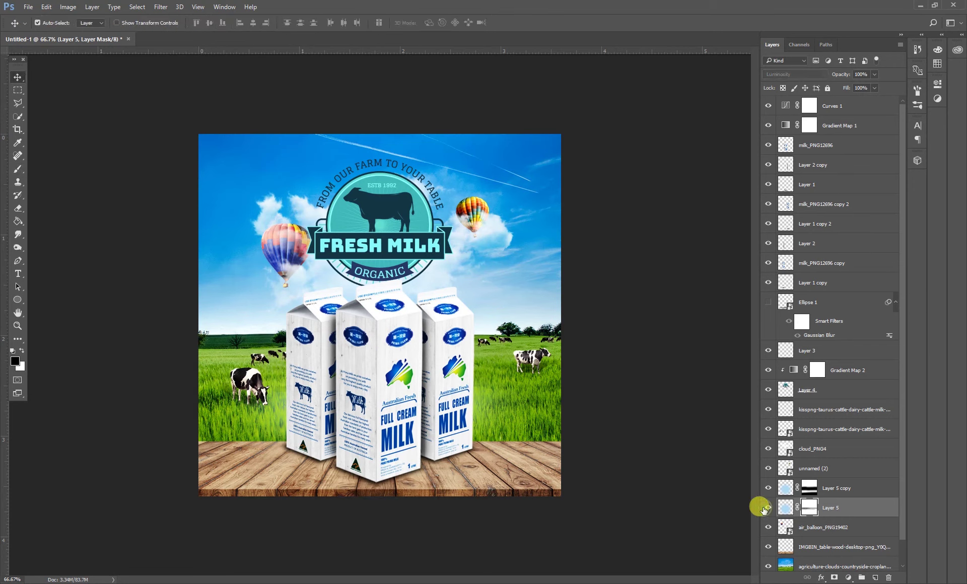
left_click(637, 341)
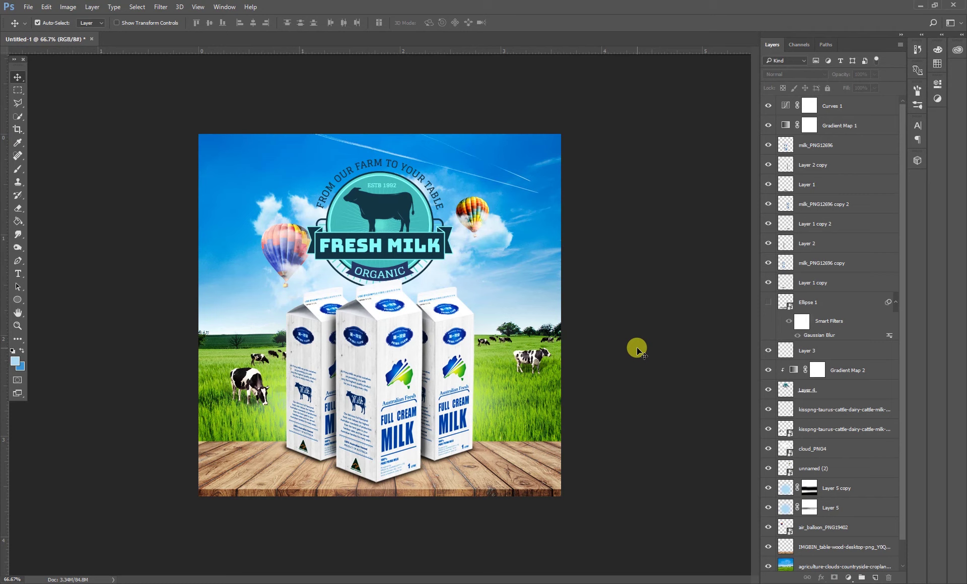
Step: Set Gradient Map 2 to Linear Light for a deeper blue badge, then select the pasture background layer
left_click(412, 233)
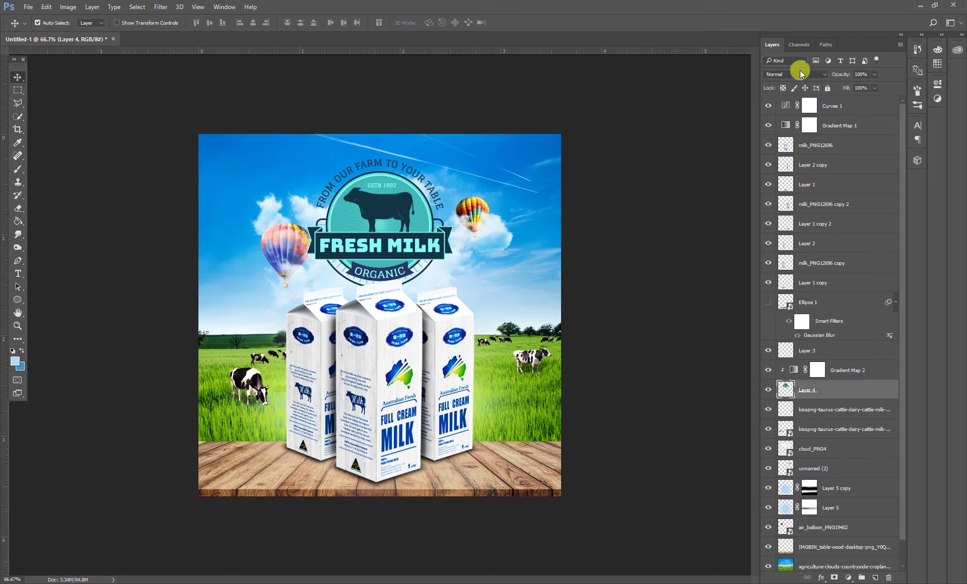
left_click(769, 390)
left_click(768, 389)
left_click(856, 364)
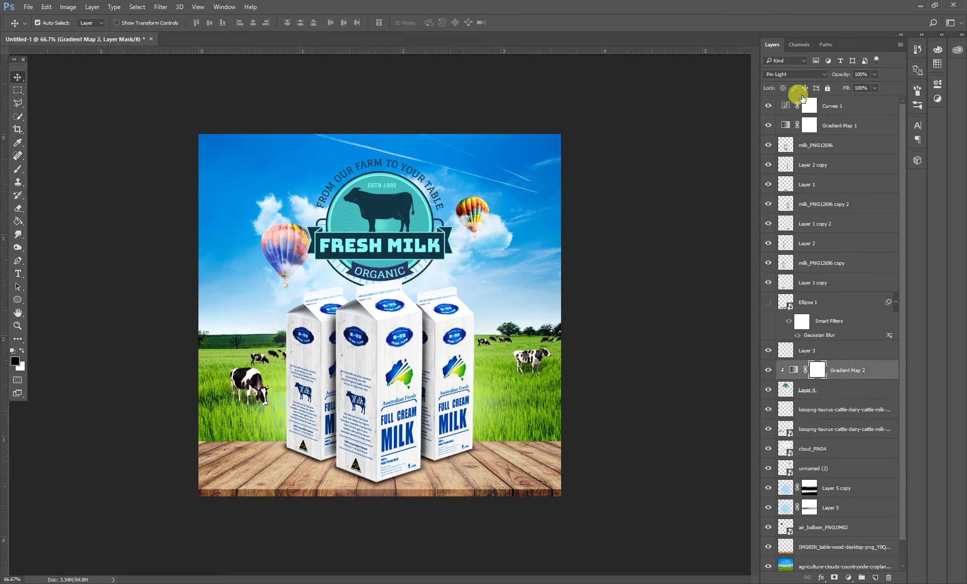
left_click(793, 74)
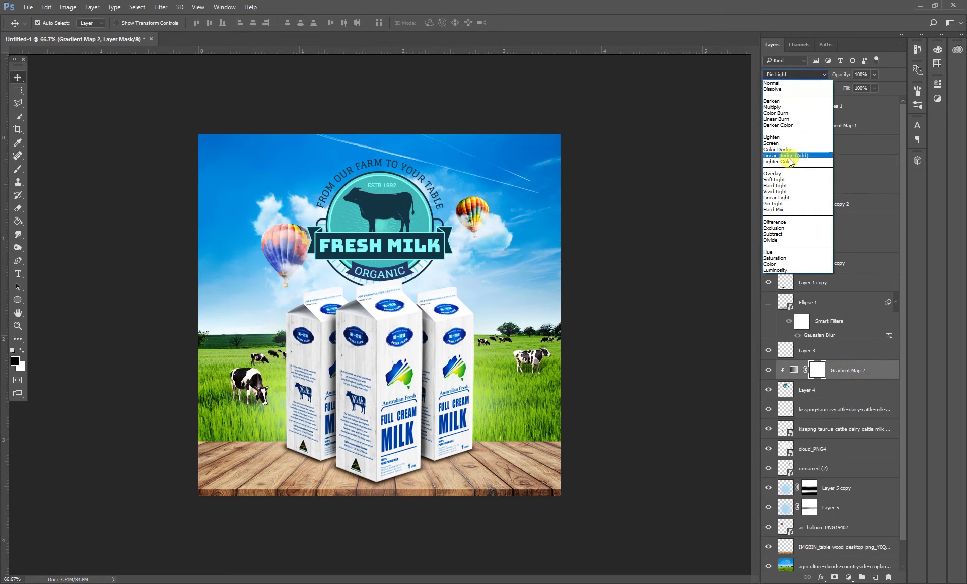
left_click(775, 198)
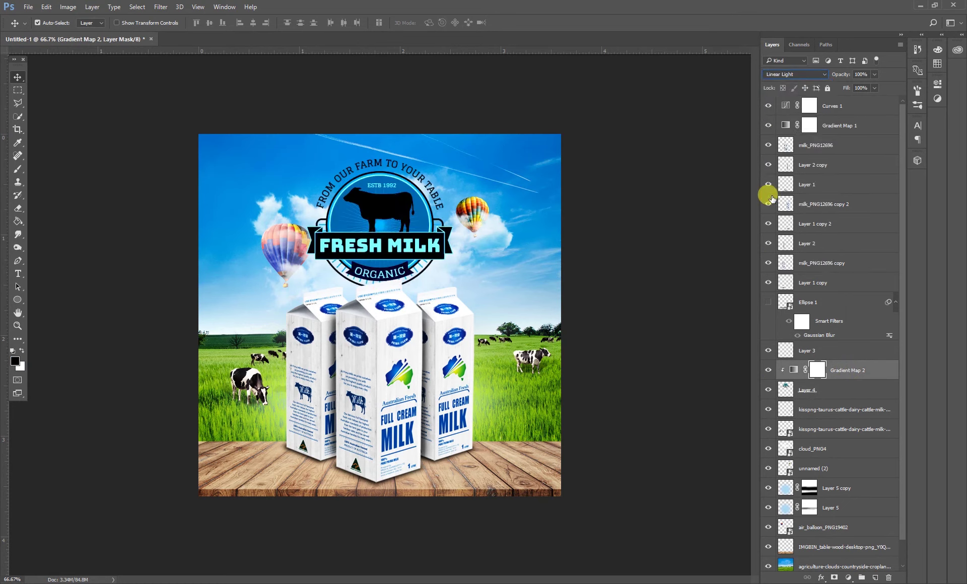
left_click(618, 267)
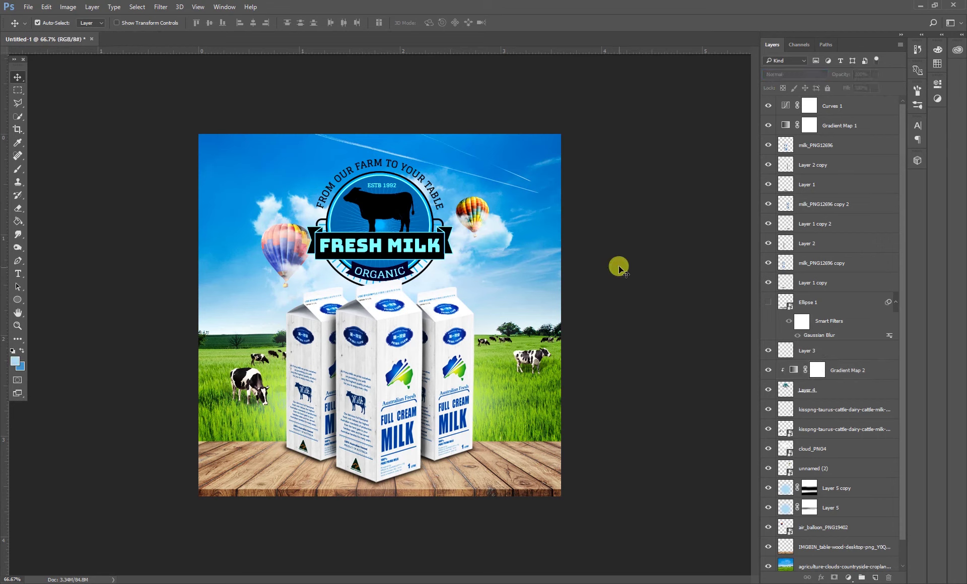
left_click(443, 160)
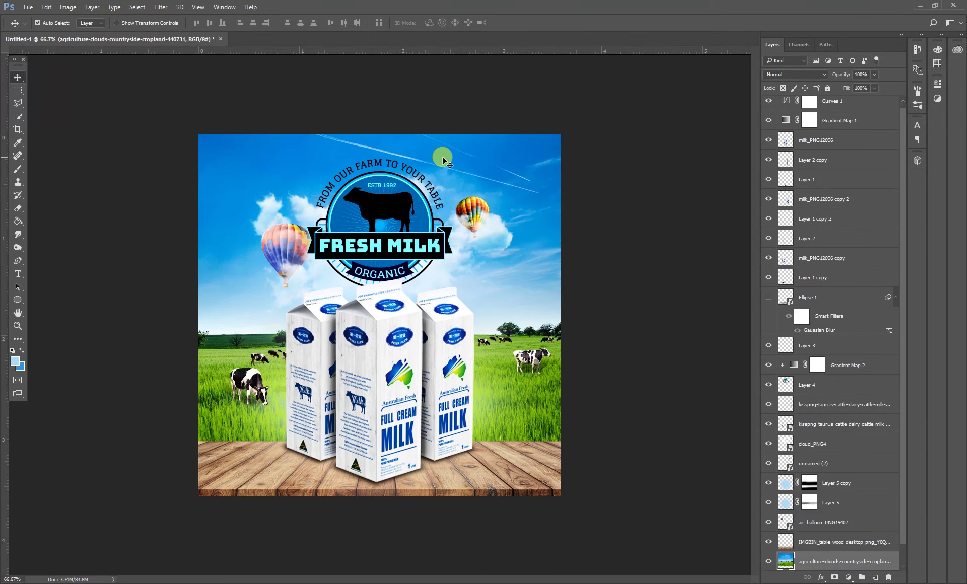
Step: Create Layer 6 above the background and dab a very large light-blue brush near the sky's top
left_click(18, 169)
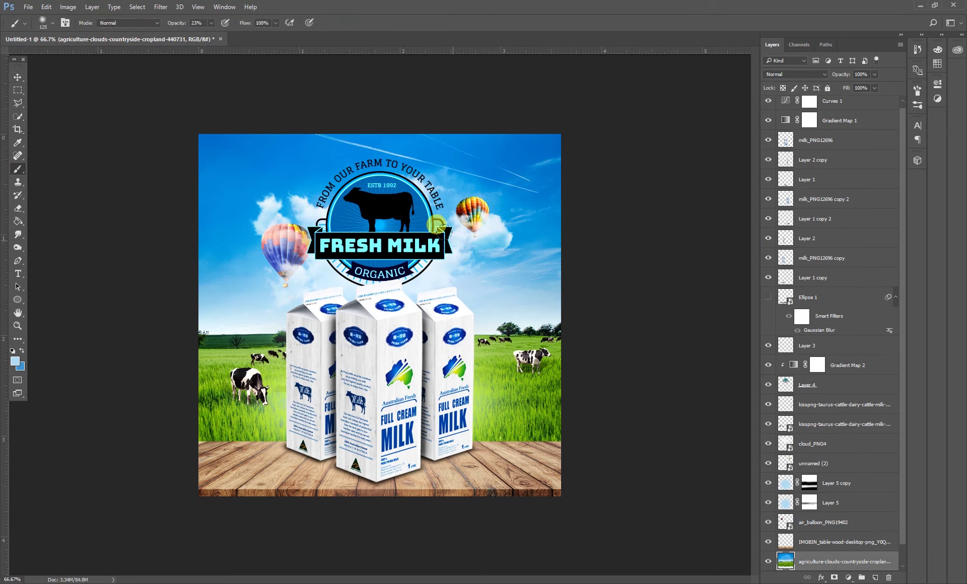
key("ctrl+shift+n")
key("Return")
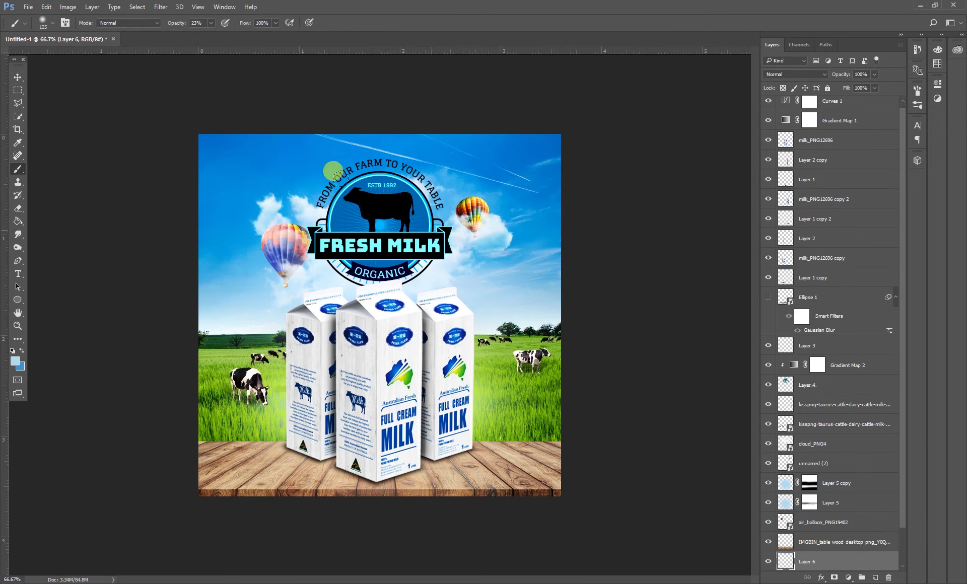
key("bracketright")
key("bracketright")
key("bracketright")
key("bracketright")
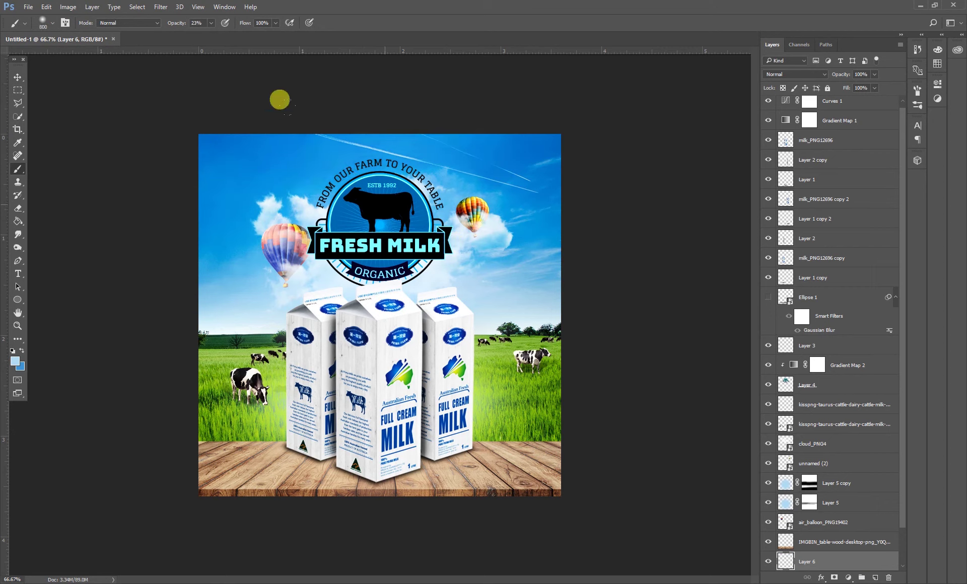
left_click(269, 86)
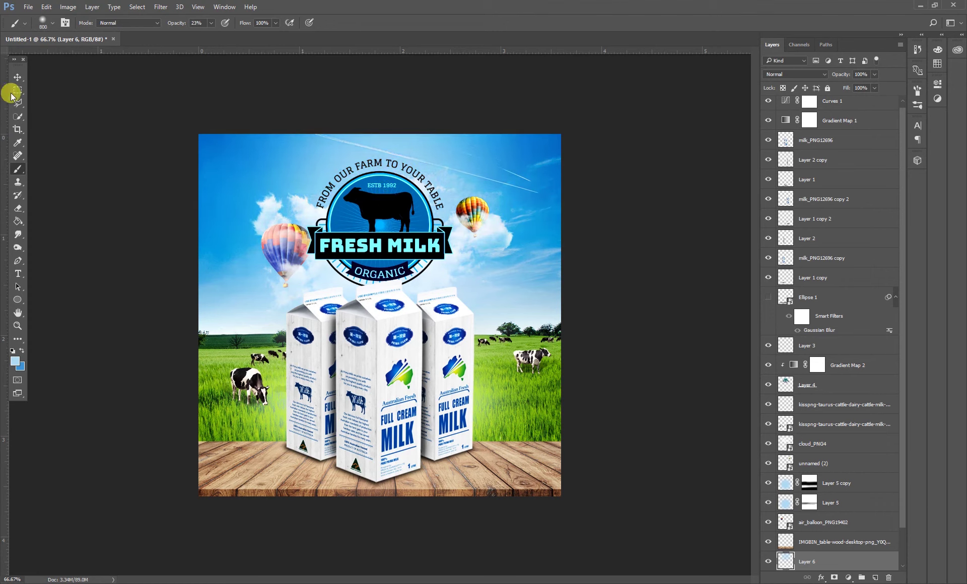
left_click(17, 77)
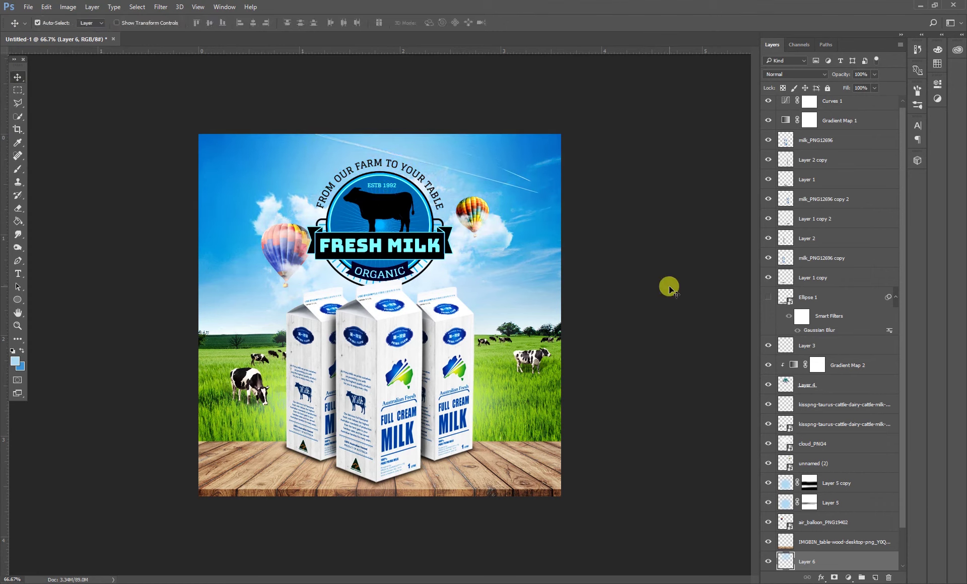
Step: Compare Layer 6 on and off, then try Luminosity and Darken blending
left_click(768, 561)
left_click(768, 561)
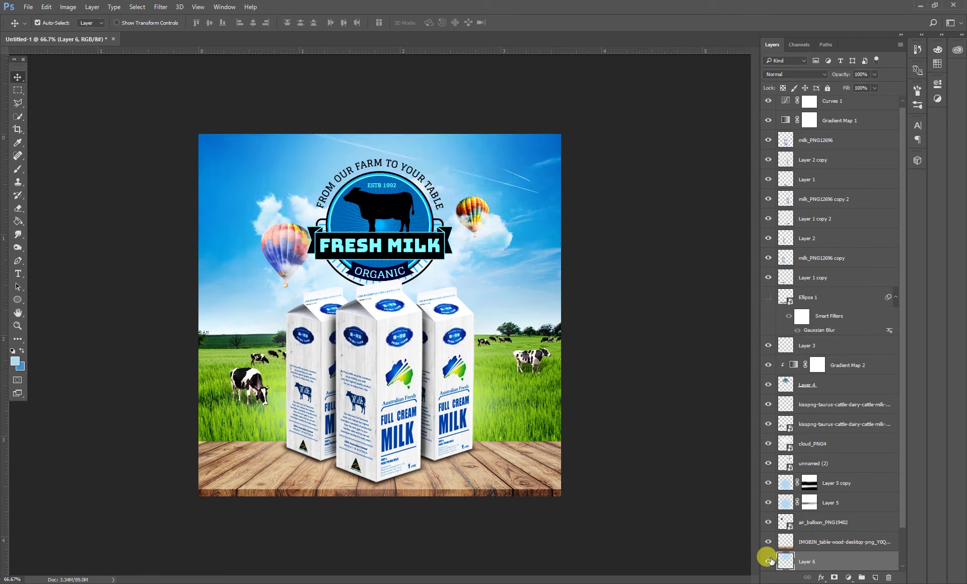
left_click(791, 74)
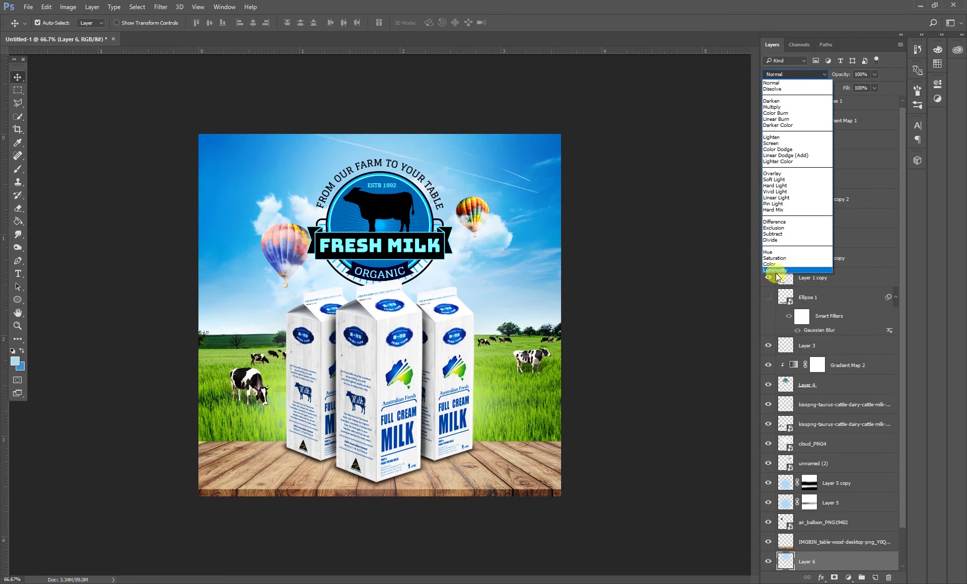
left_click(776, 271)
left_click(787, 75)
left_click(773, 102)
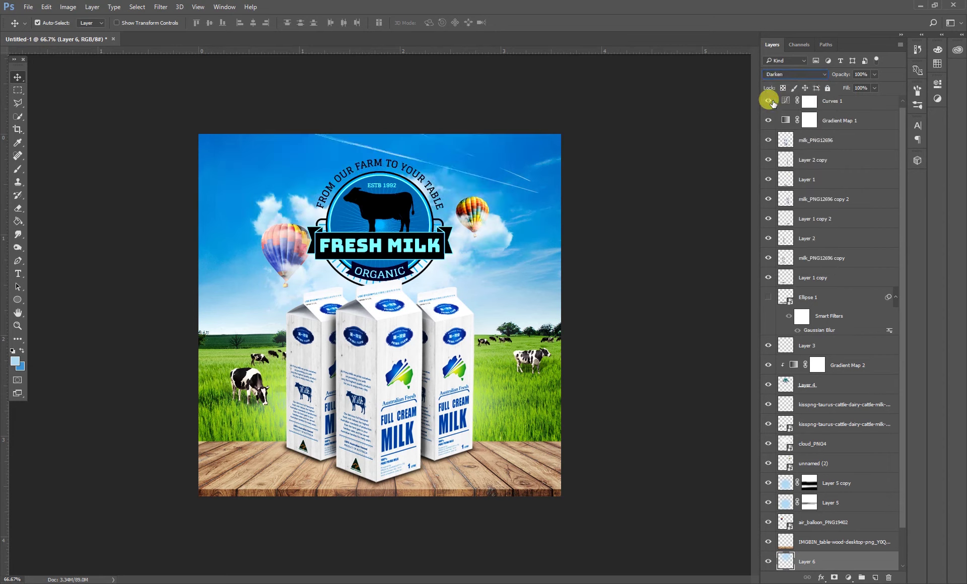
Step: Try Screen, Color Dodge, Linear Dodge (Add) and Hard Light, settling Layer 6 on Overlay
key("Down")
key("Down")
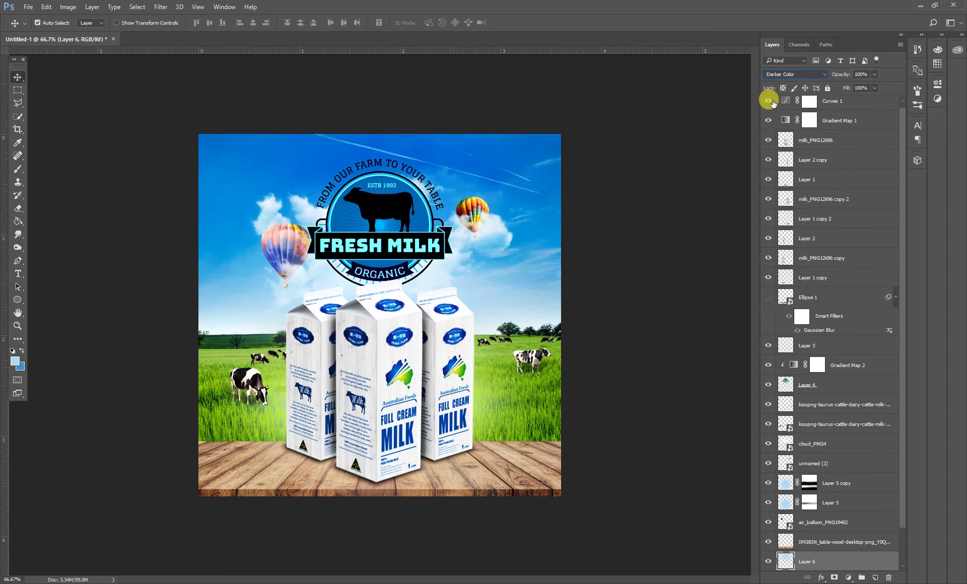
key("Down")
key("Down")
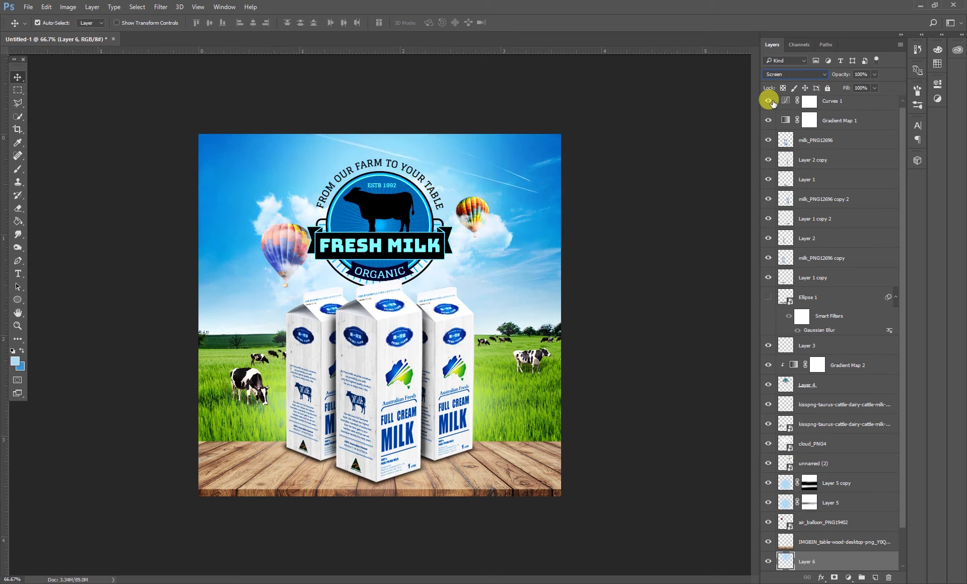
key("Down")
key("Up")
key("Down")
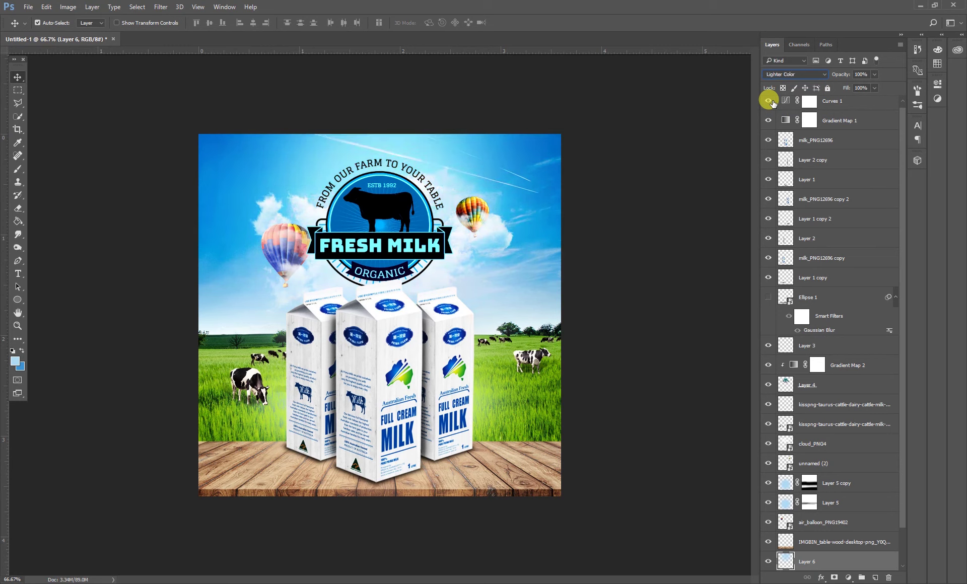
key("Down")
key("Down")
key("Down")
key("Down")
key("Up")
key("Up")
key("Up")
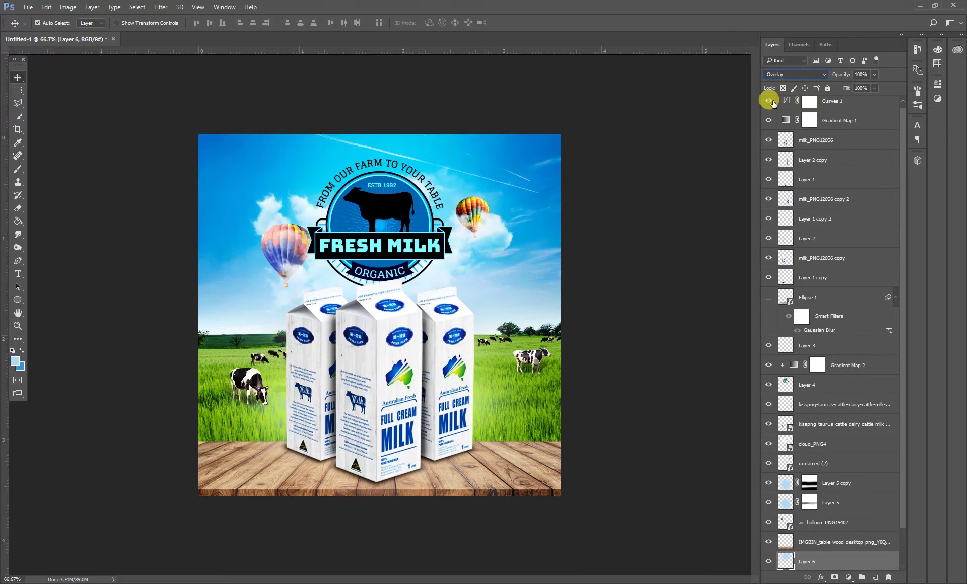
Step: Toggle Layer 6 repeatedly to compare the Overlay glow against the plain sky
left_click(768, 562)
left_click(768, 561)
left_click(768, 561)
left_click(17, 169)
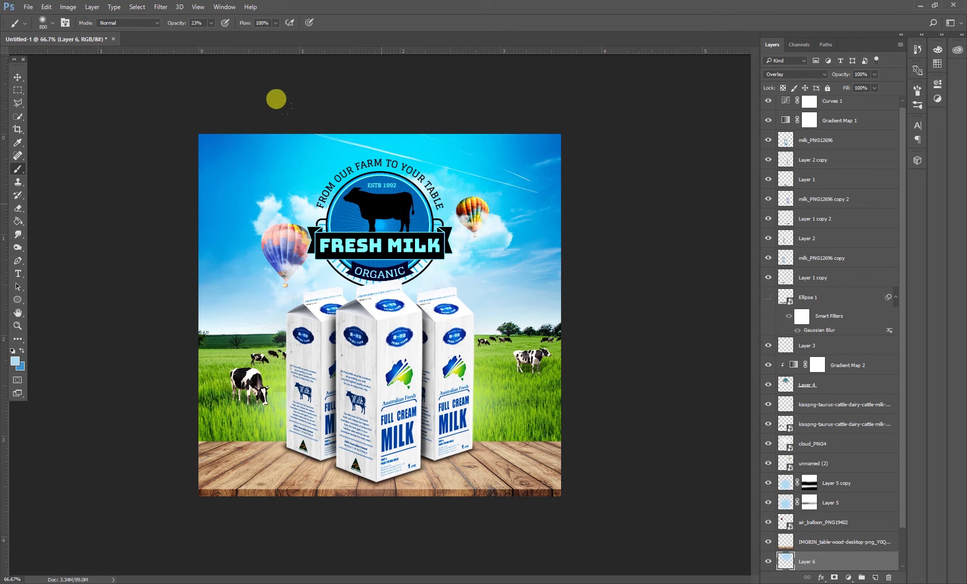
left_click(16, 77)
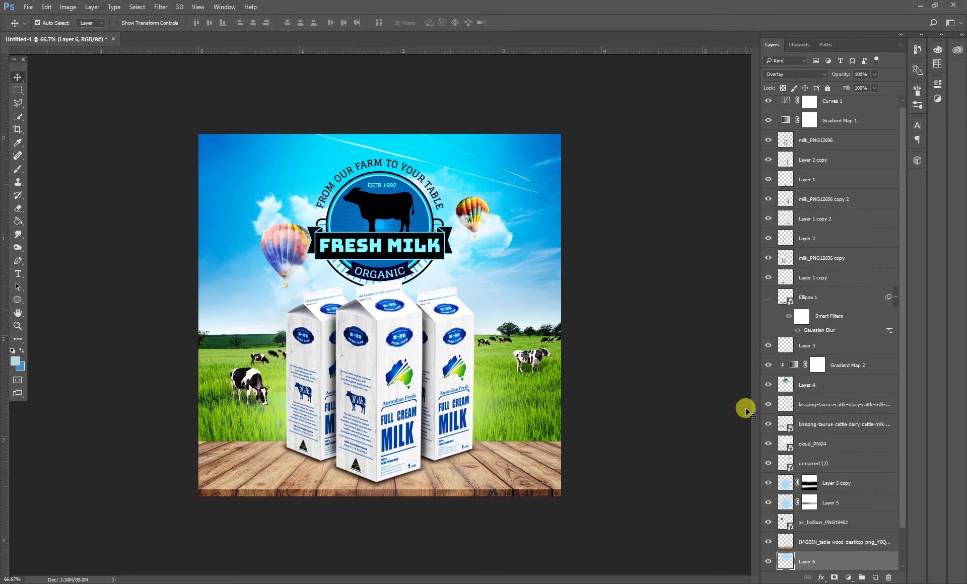
left_click(768, 561)
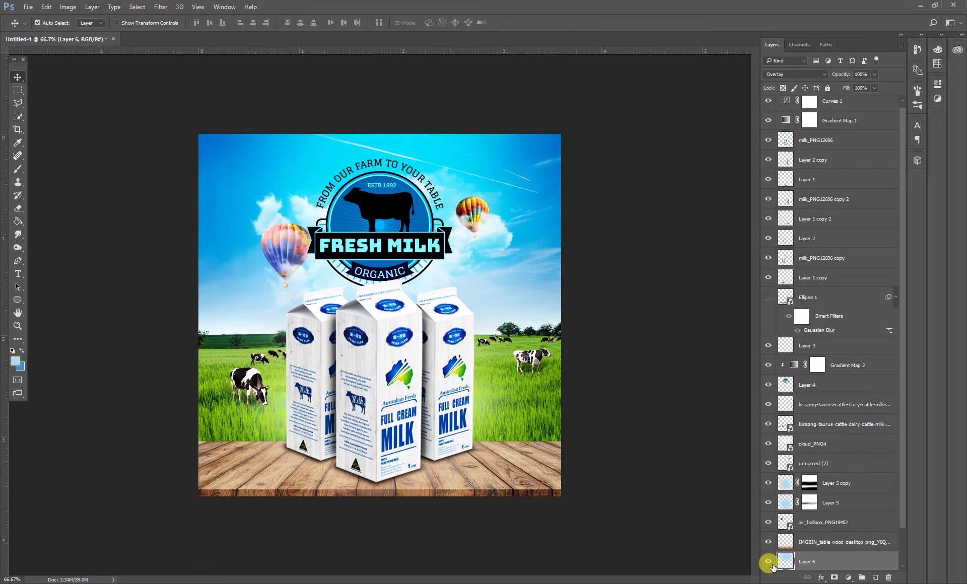